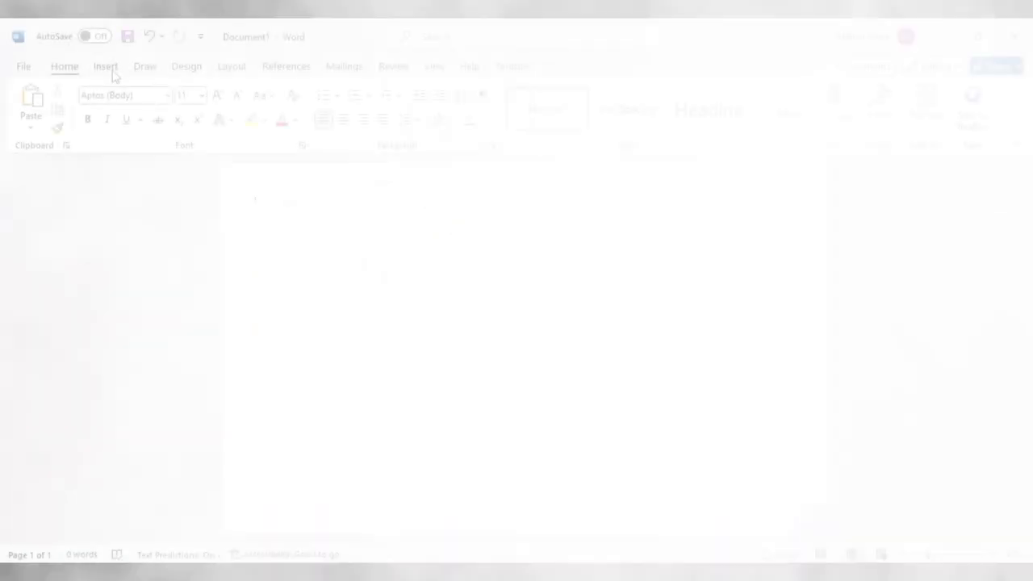
Show the Insert ribbon's tools in the blank Document1.
click(106, 68)
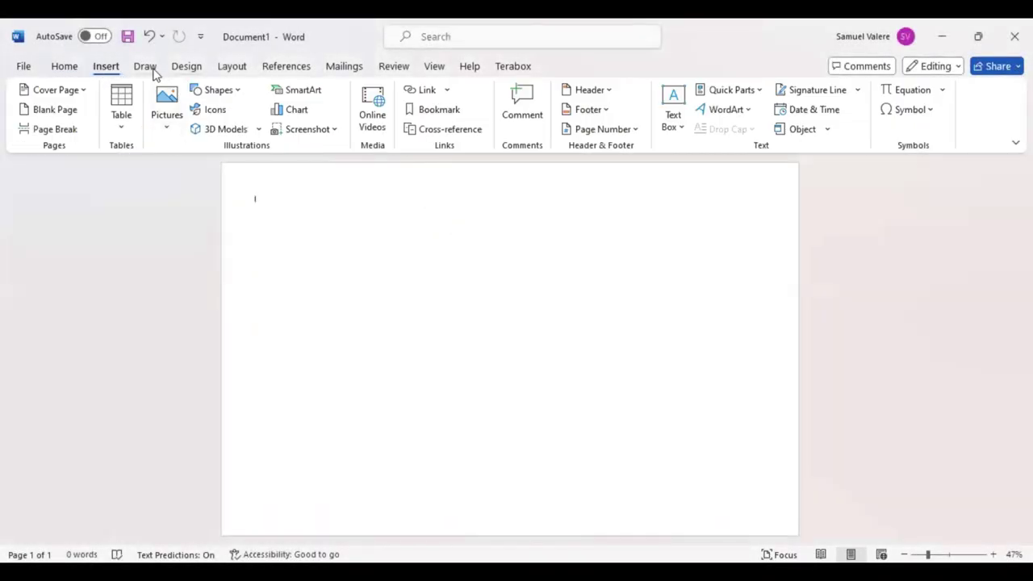
Draw a rectangle and stretch it to 9.71" by 13.62" over most of the page.
click(246, 93)
click(241, 132)
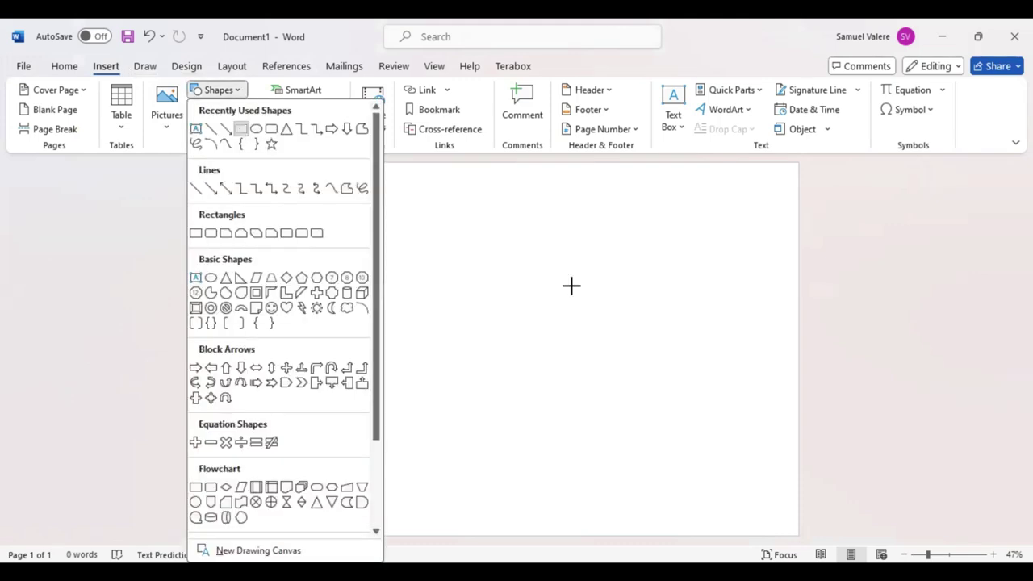
drag(469, 205, 714, 472)
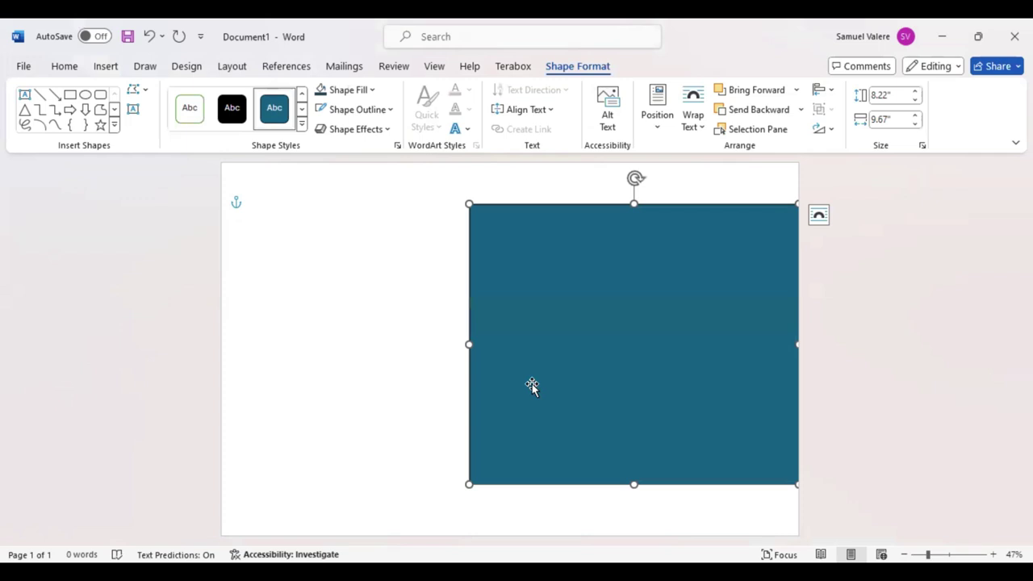
drag(634, 484, 637, 537)
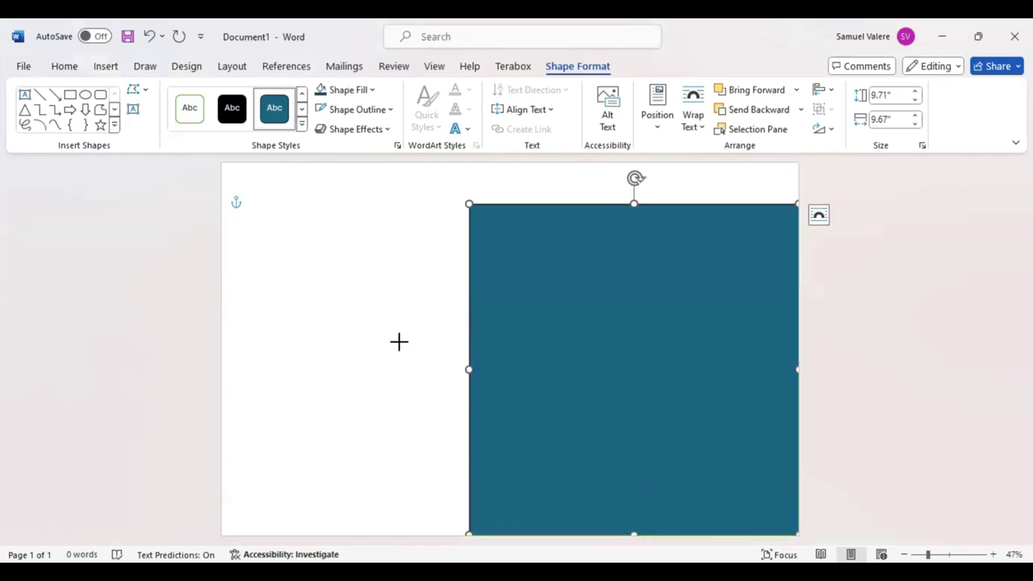
mouse_move(399, 341)
mouse_down()
mouse_move(271, 337)
mouse_move(337, 336)
mouse_up()
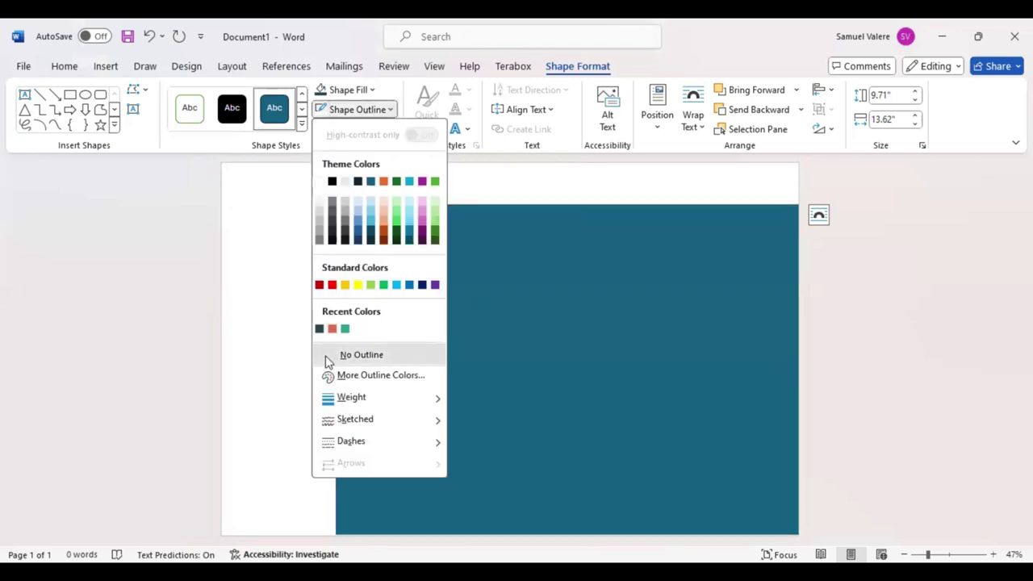
Remove the rectangle's outline, fill it teal green, and drag a copy up and left.
click(326, 354)
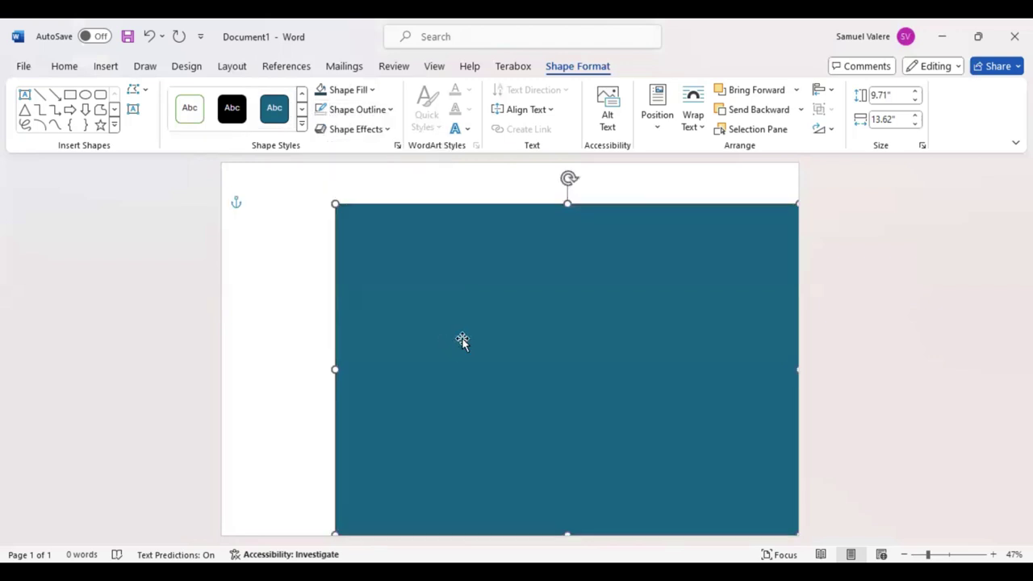
click(372, 90)
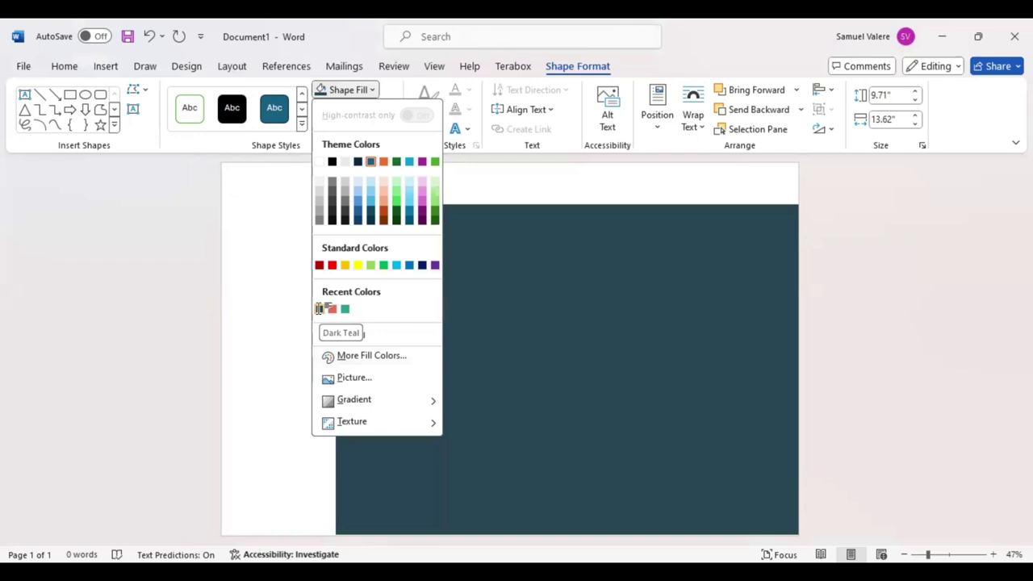
click(320, 310)
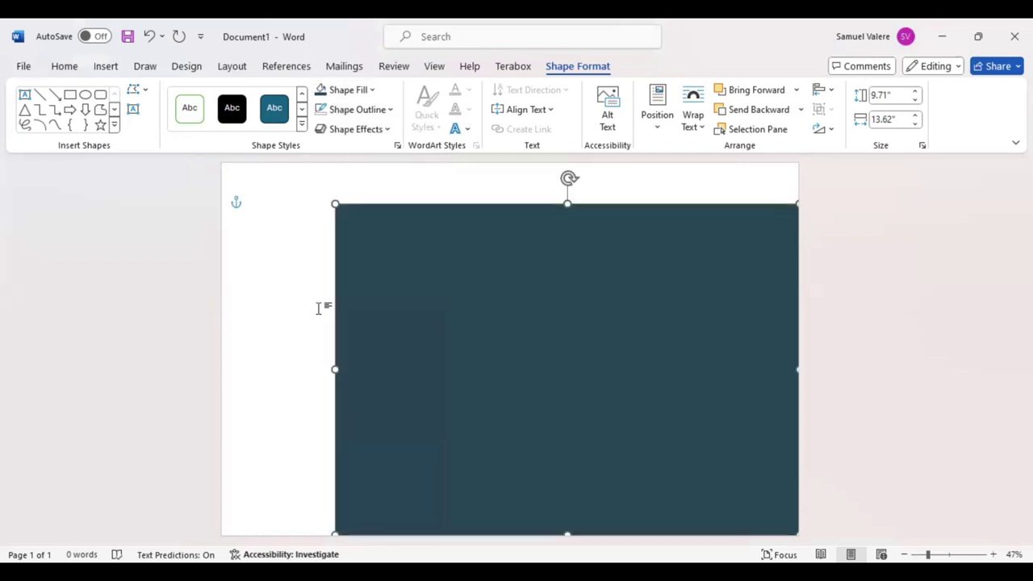
click(372, 90)
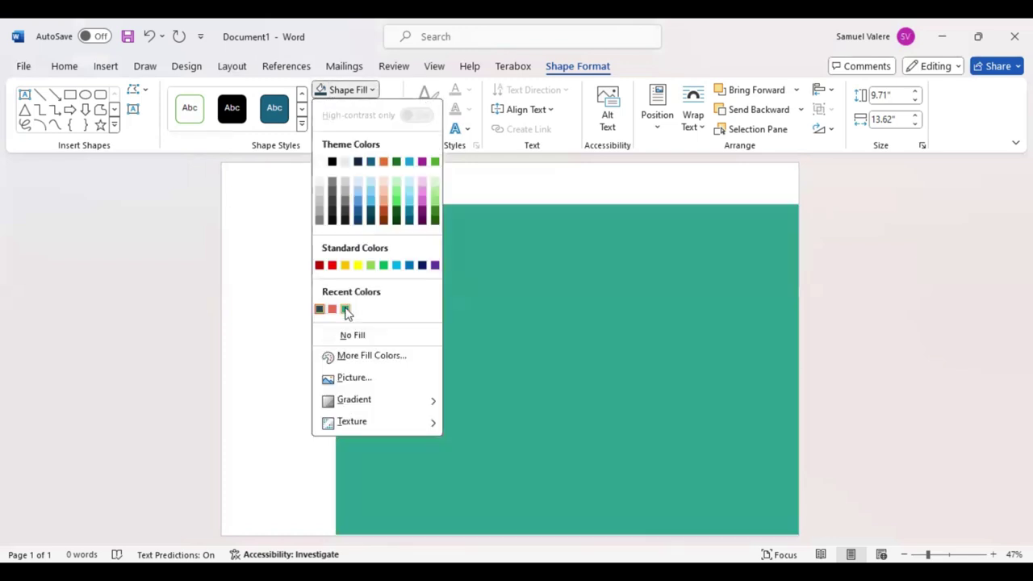
click(345, 309)
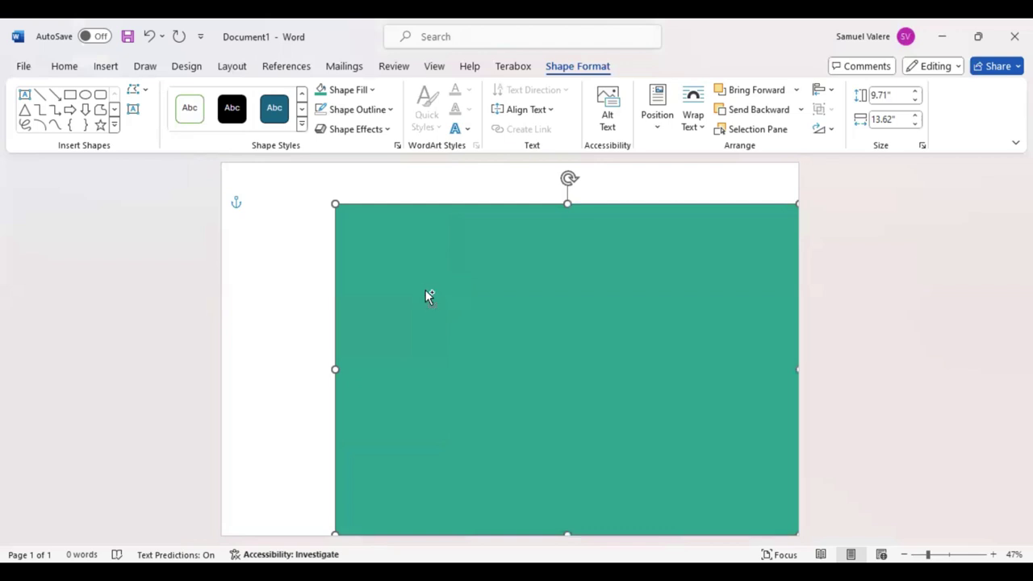
drag(425, 290, 430, 296)
drag(511, 342, 436, 314)
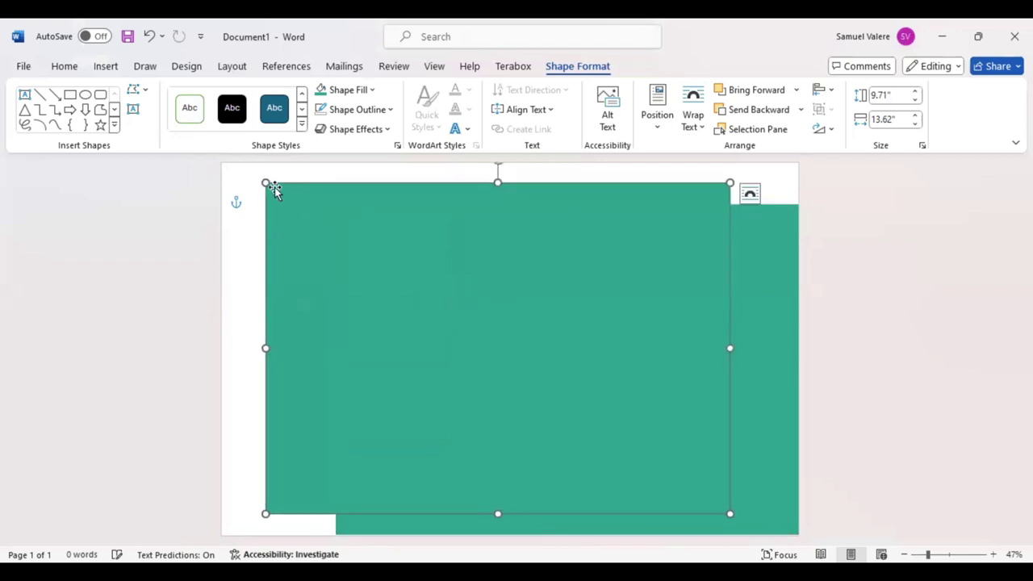
Shrink the copy to 3.31" by 3.81" and snap it into the page's top-left corner.
drag(268, 185, 474, 336)
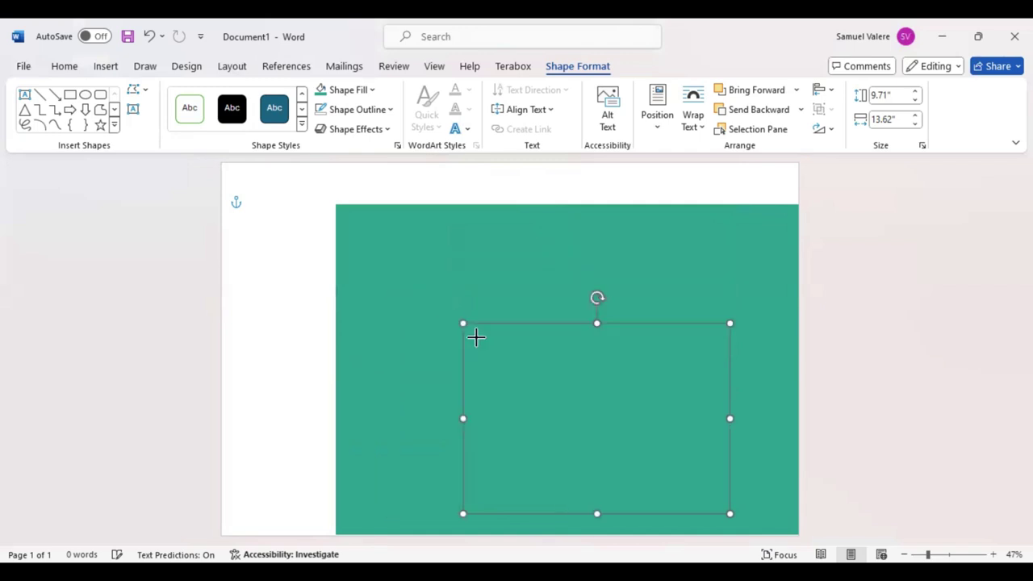
drag(532, 386, 335, 261)
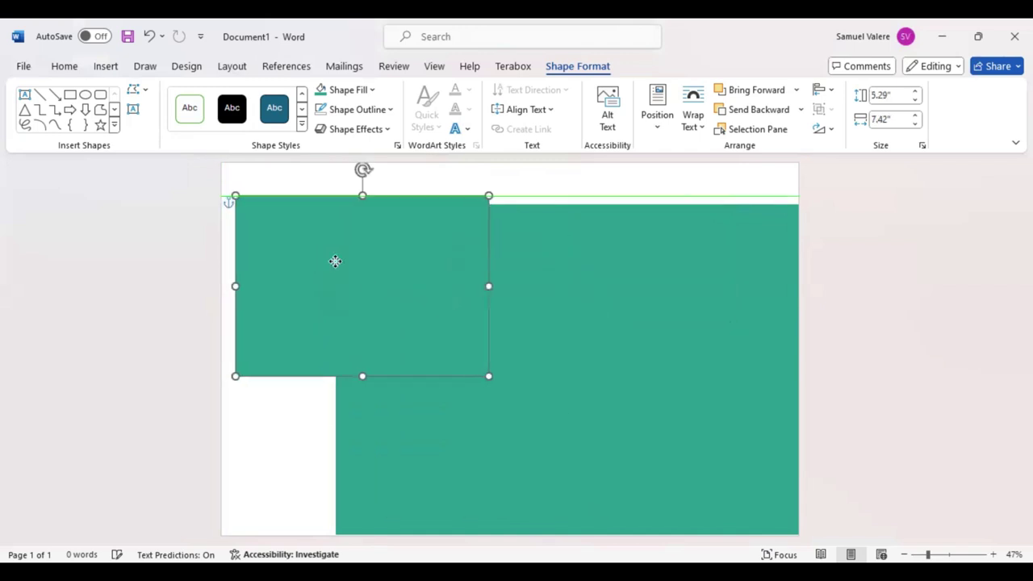
mouse_move(478, 388)
mouse_down()
mouse_move(354, 333)
mouse_move(378, 407)
mouse_up()
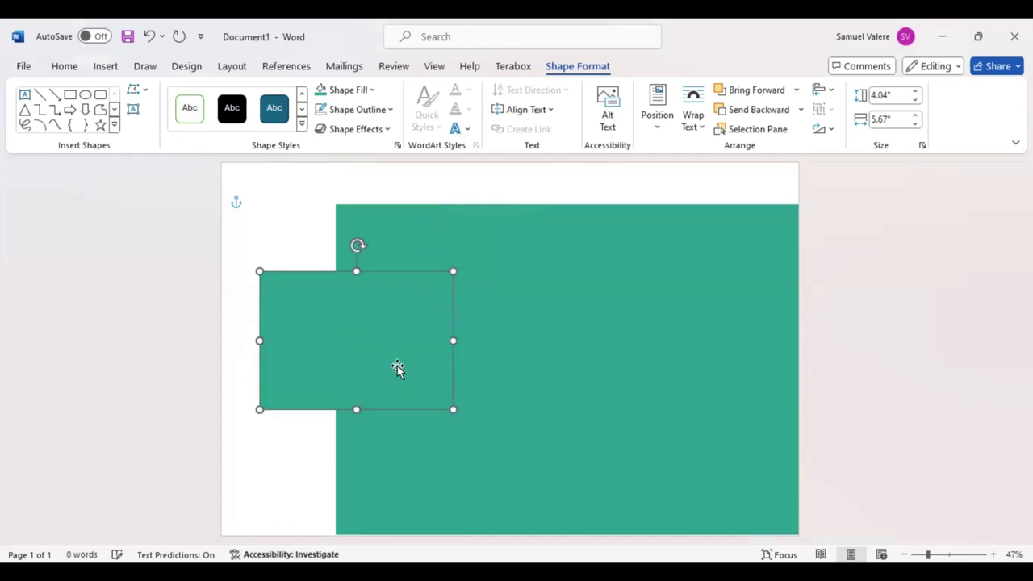
drag(452, 408, 404, 375)
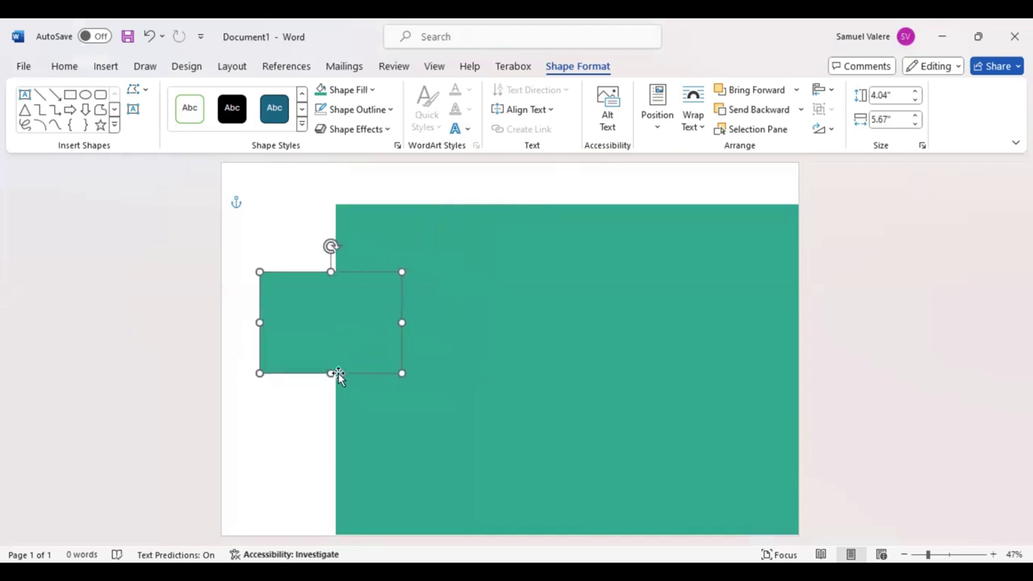
drag(331, 375, 330, 395)
drag(401, 395, 391, 385)
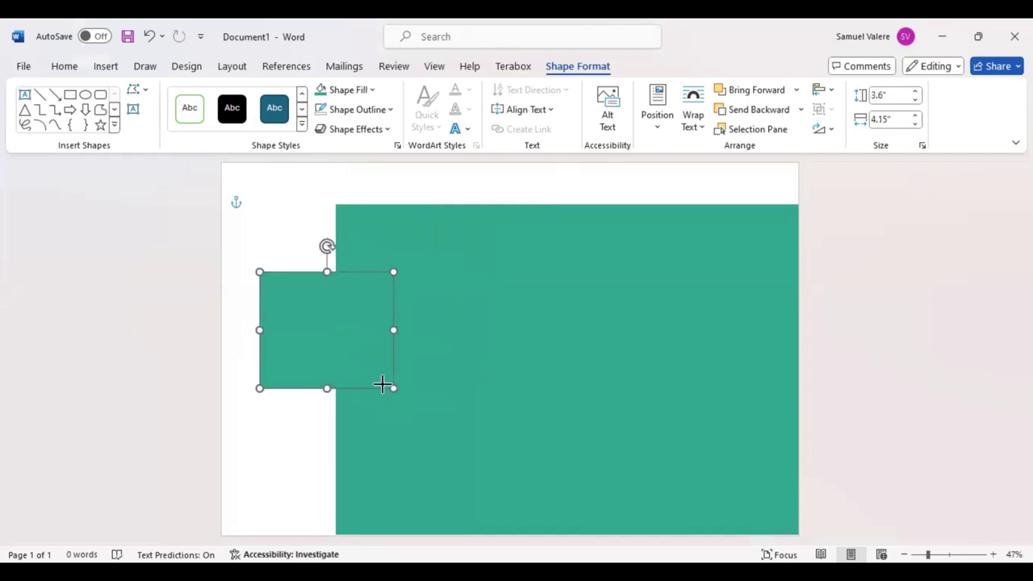
drag(306, 284, 270, 232)
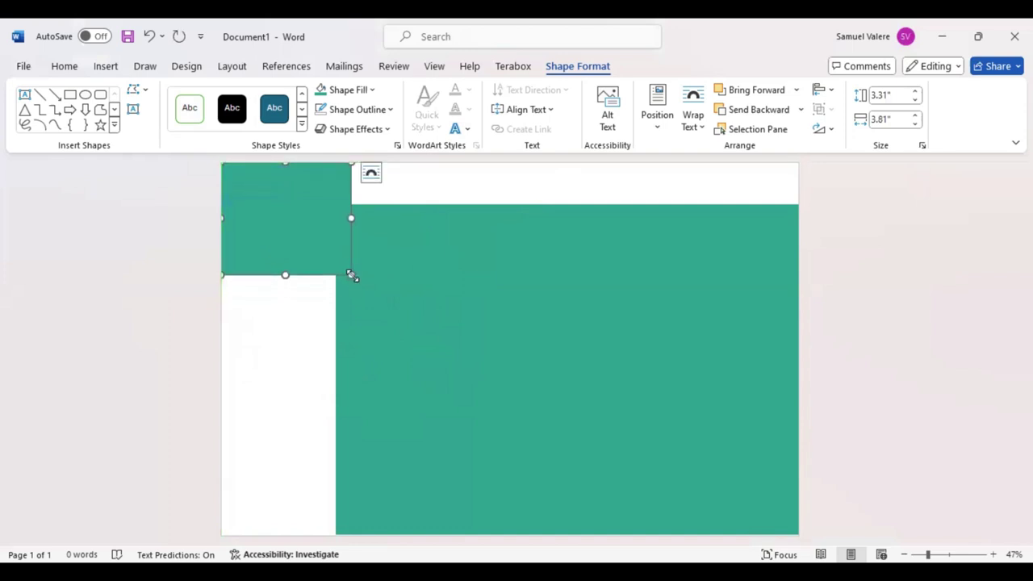
drag(351, 276, 362, 295)
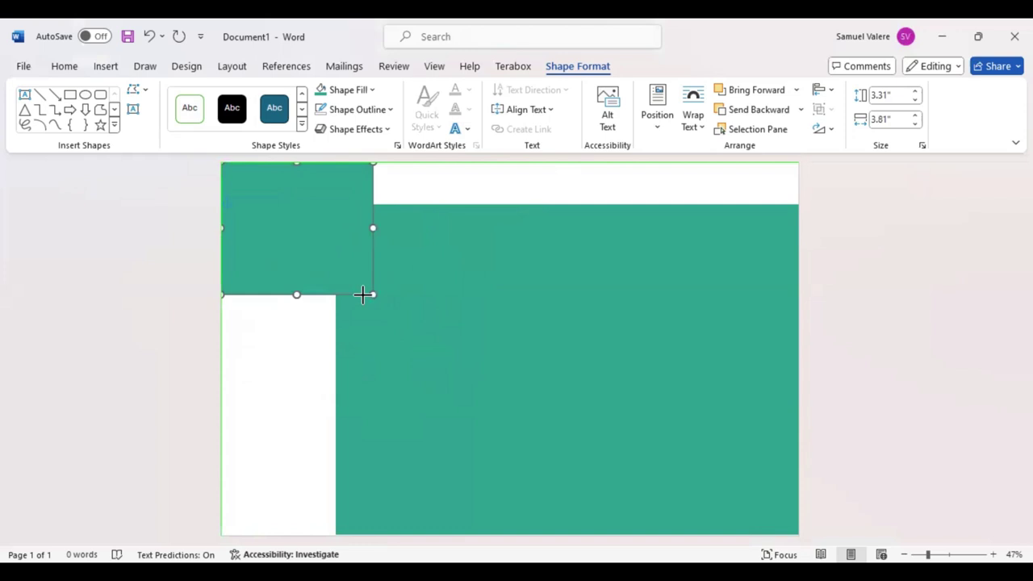
drag(362, 295, 329, 280)
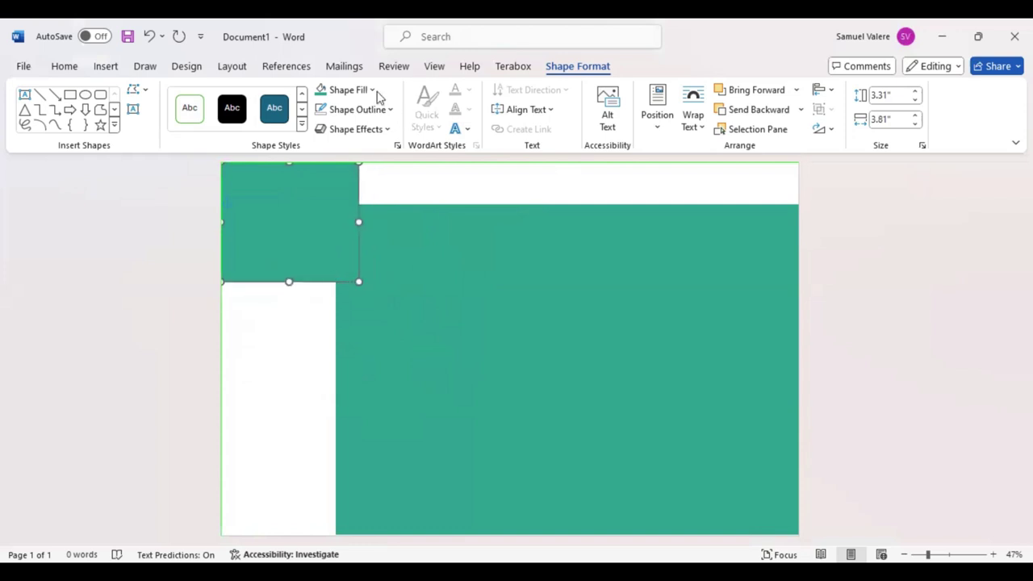
Fill the corner block dark navy and send it behind the teal block.
click(371, 90)
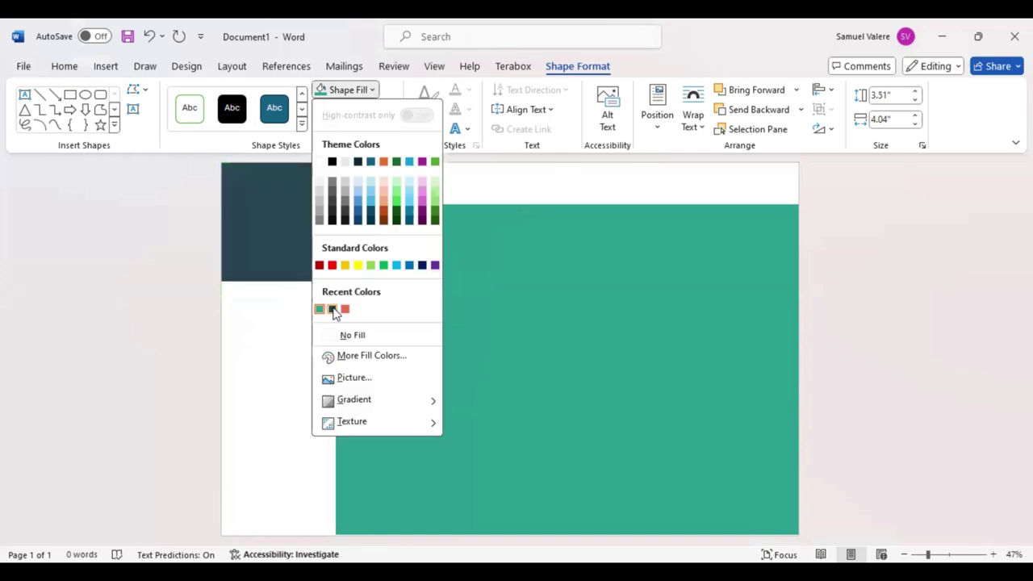
click(655, 152)
click(755, 109)
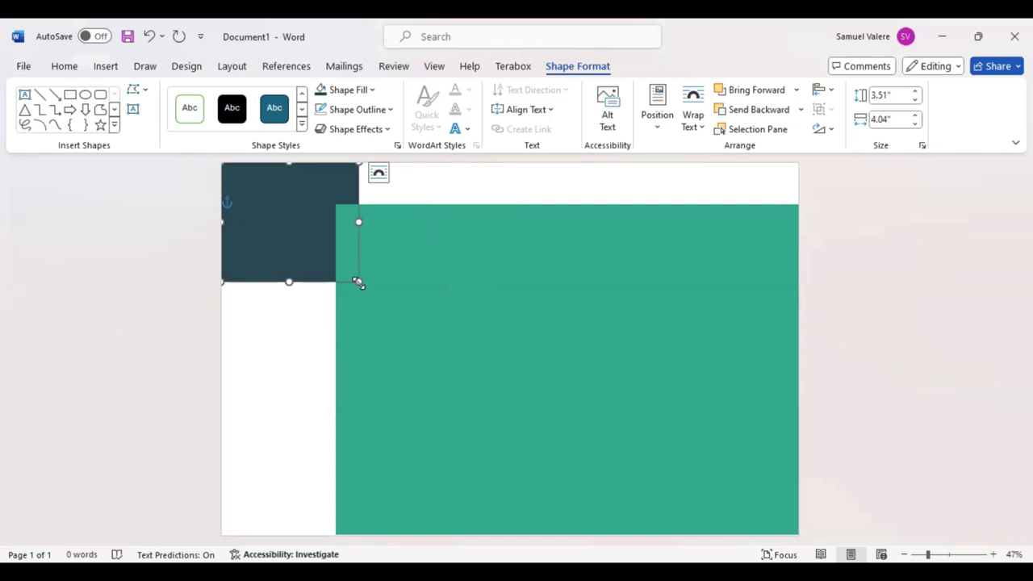
Resize the navy block to end at the teal rectangle's left edge and extend lower.
drag(357, 281, 317, 262)
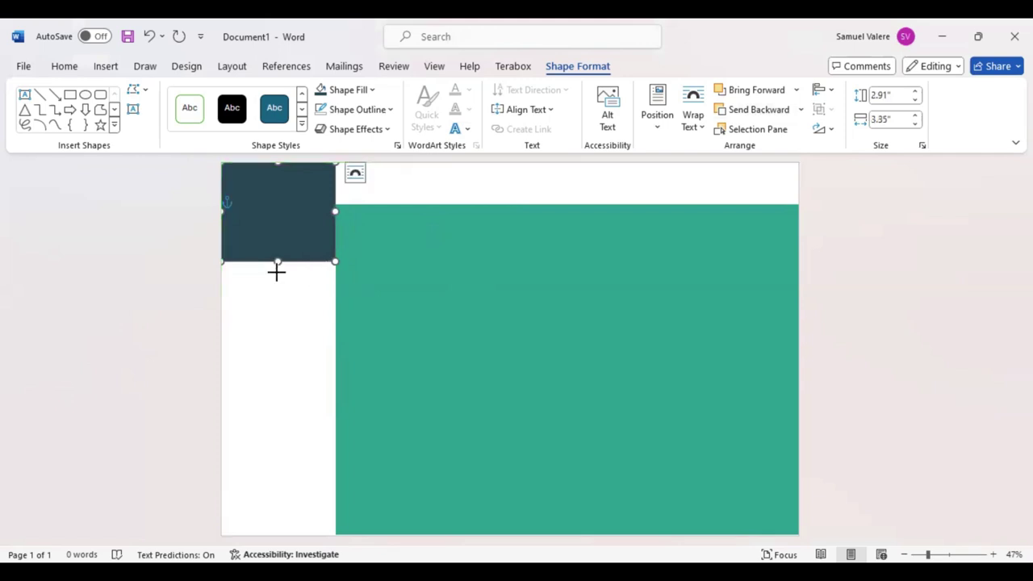
drag(277, 263, 275, 292)
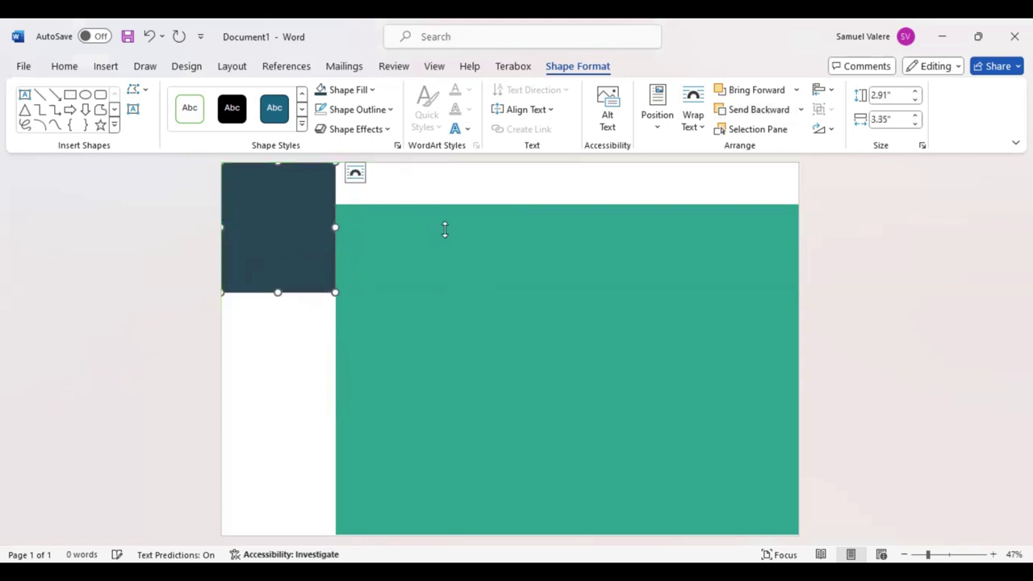
click(571, 209)
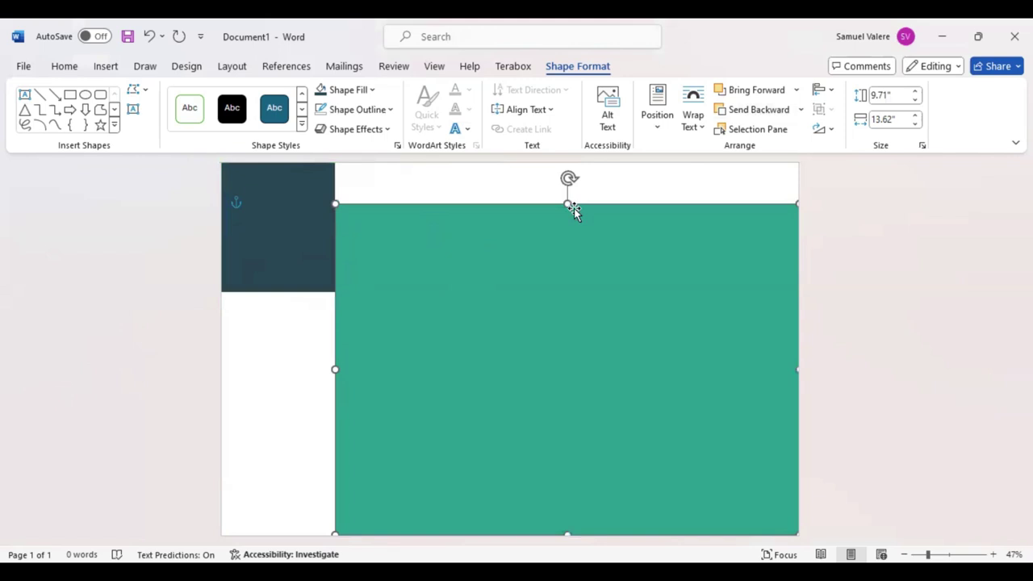
Shorten the teal rectangle to 8.8" high and widen the navy block flush against it.
drag(568, 205, 569, 235)
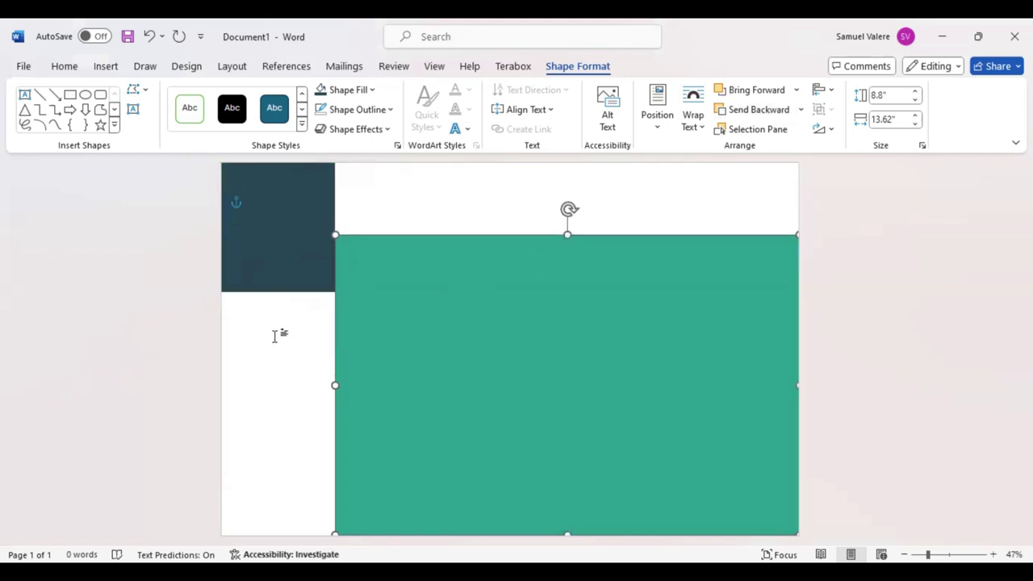
click(309, 258)
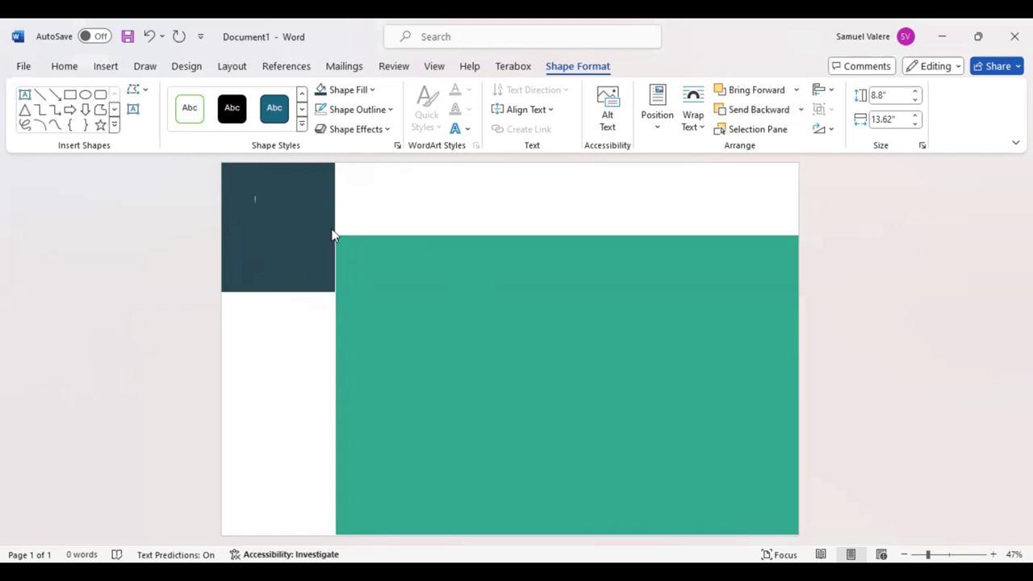
drag(335, 229, 337, 227)
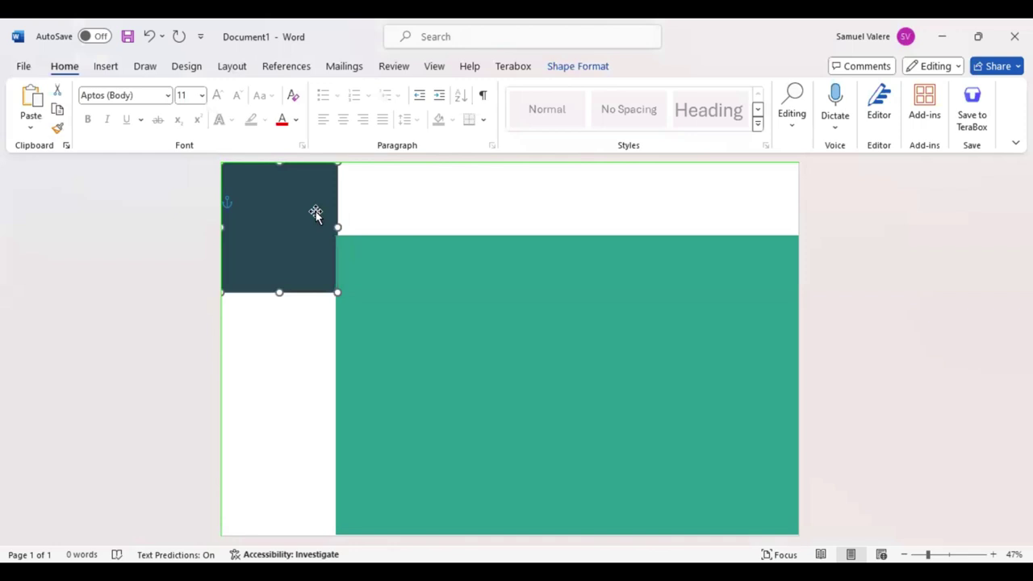
click(439, 218)
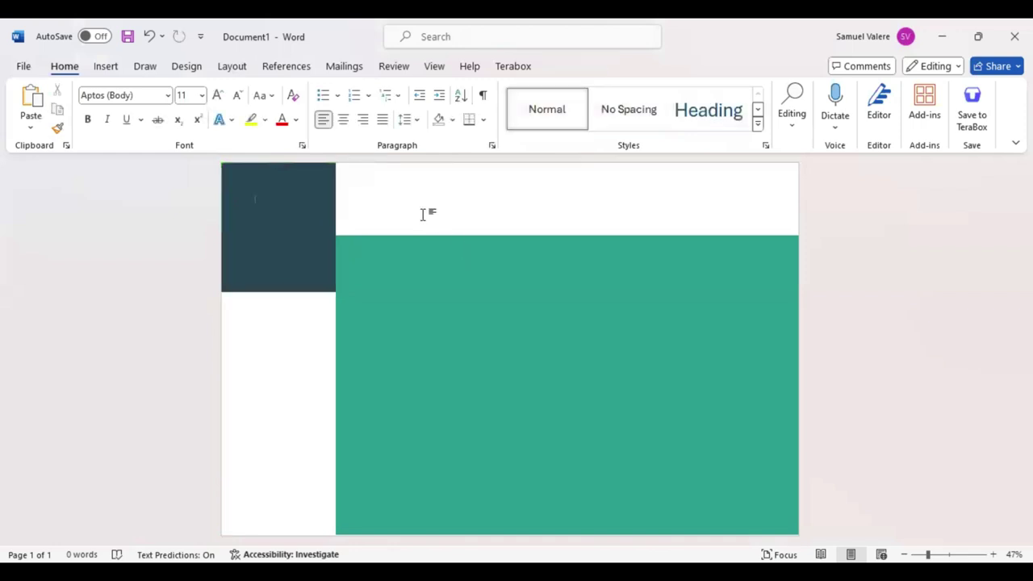
Draw a 1.91" by 11.82" rectangle from the left page edge just below the navy block.
click(105, 67)
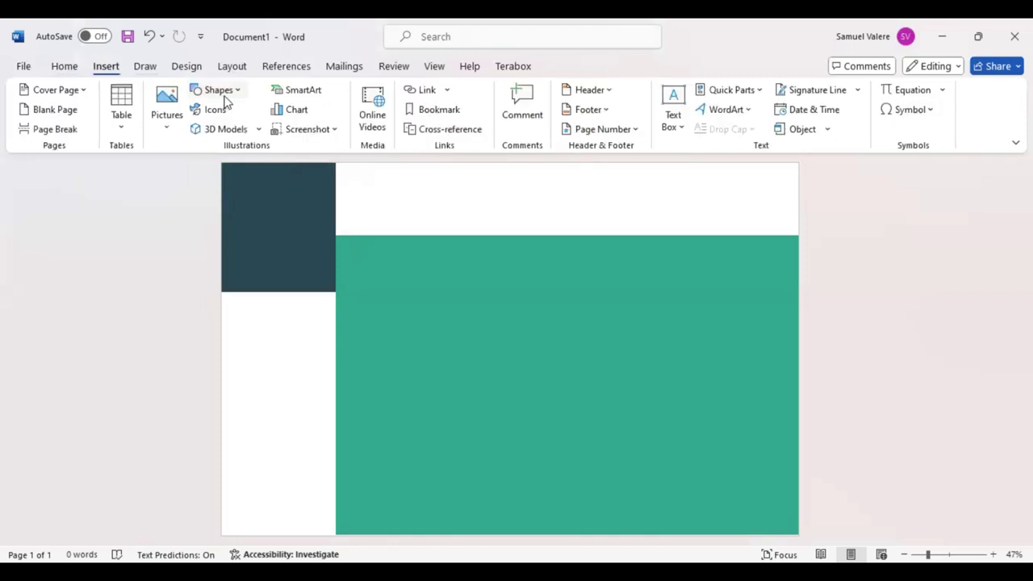
click(232, 92)
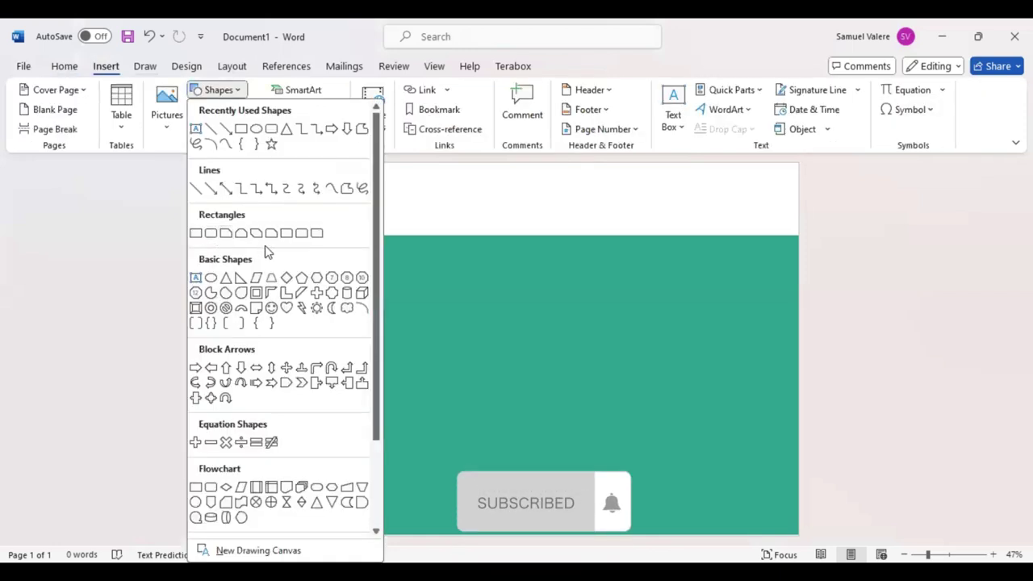
click(211, 232)
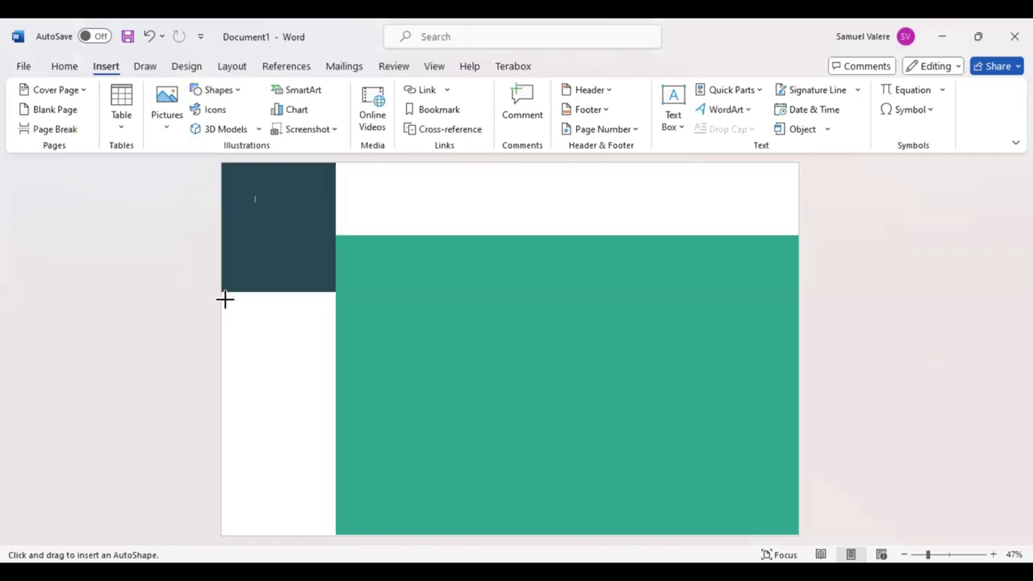
drag(225, 300, 629, 364)
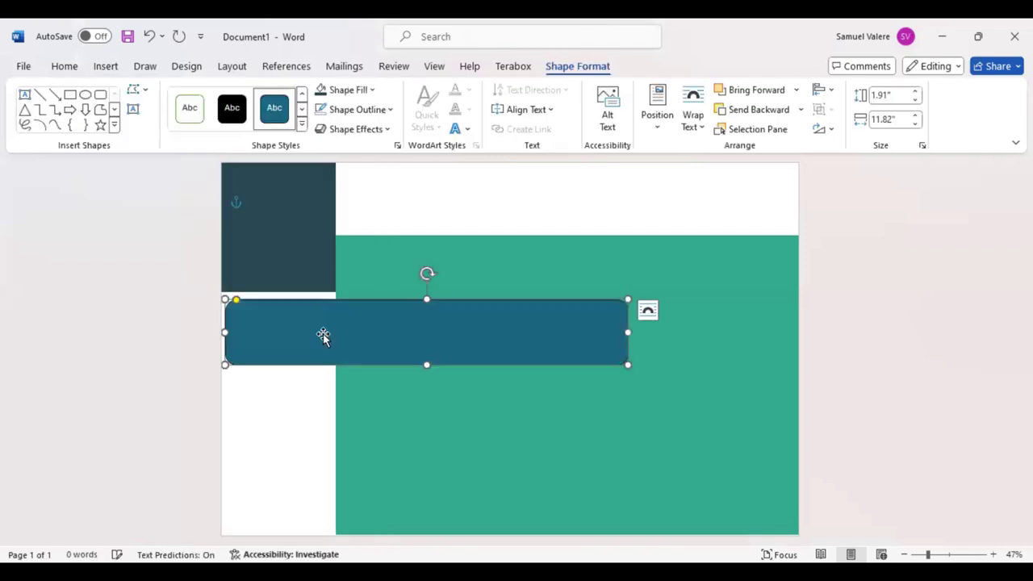
drag(323, 335, 300, 305)
key(Left)
key(Left)
key(Left)
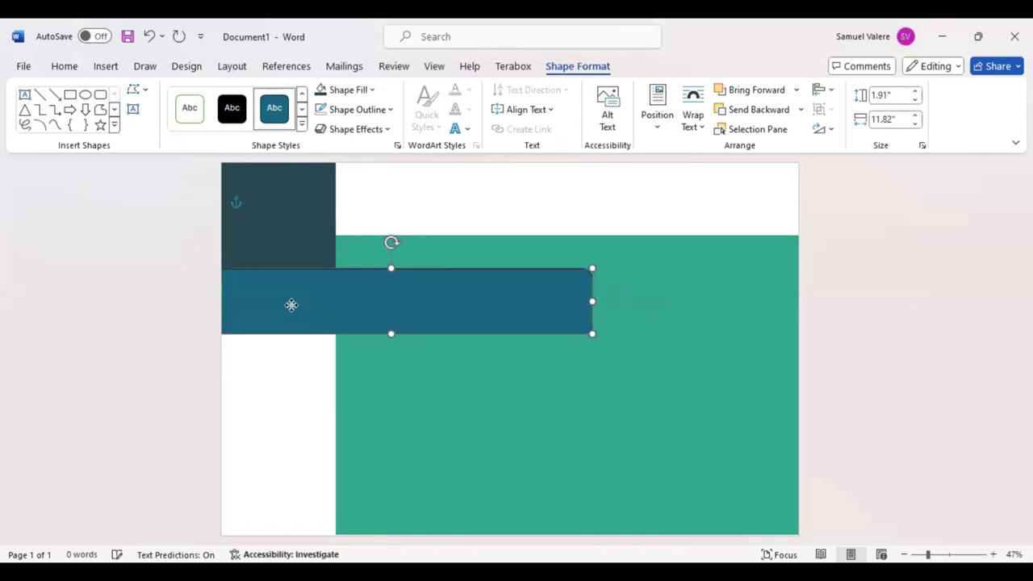
key(Left)
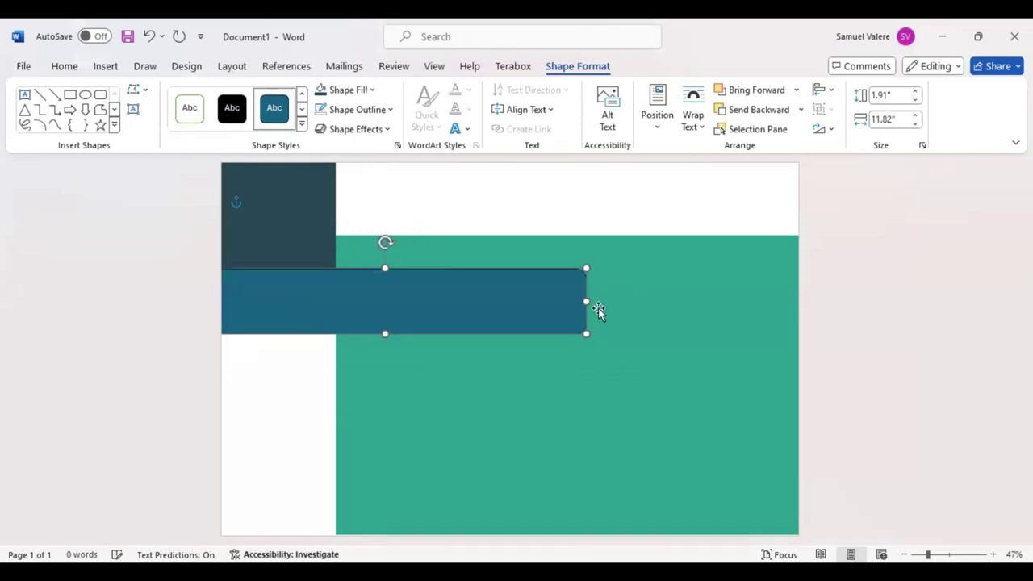
drag(416, 310, 404, 300)
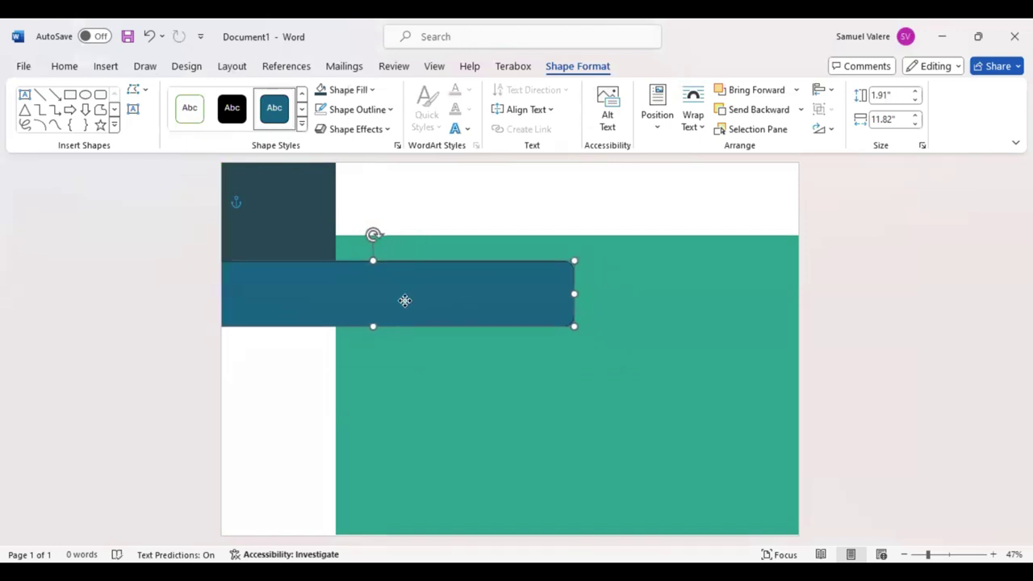
key(Down)
key(Down)
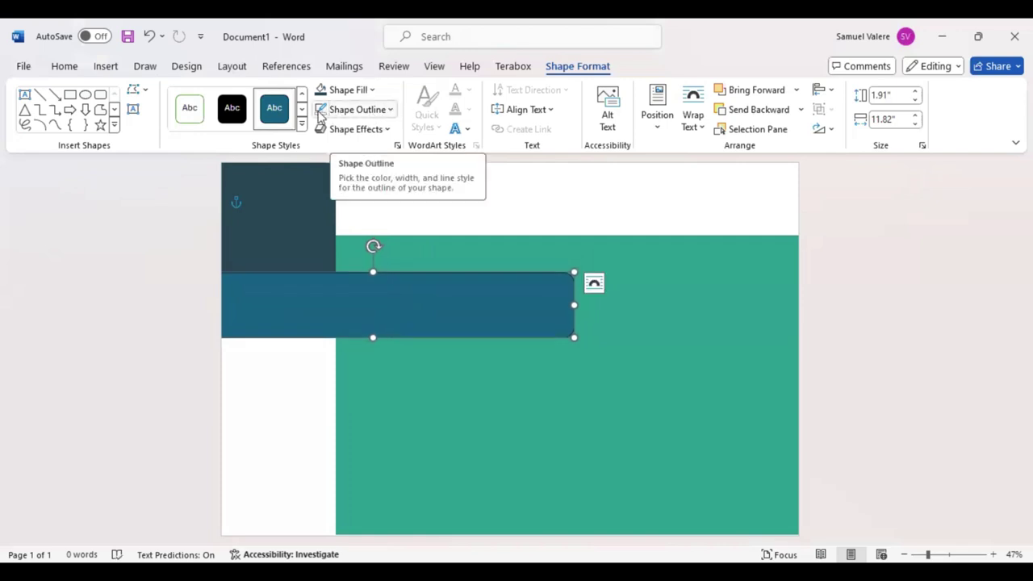
Fill the band coral-red and draw a 0.69" by 7.44" text box inside it.
click(372, 90)
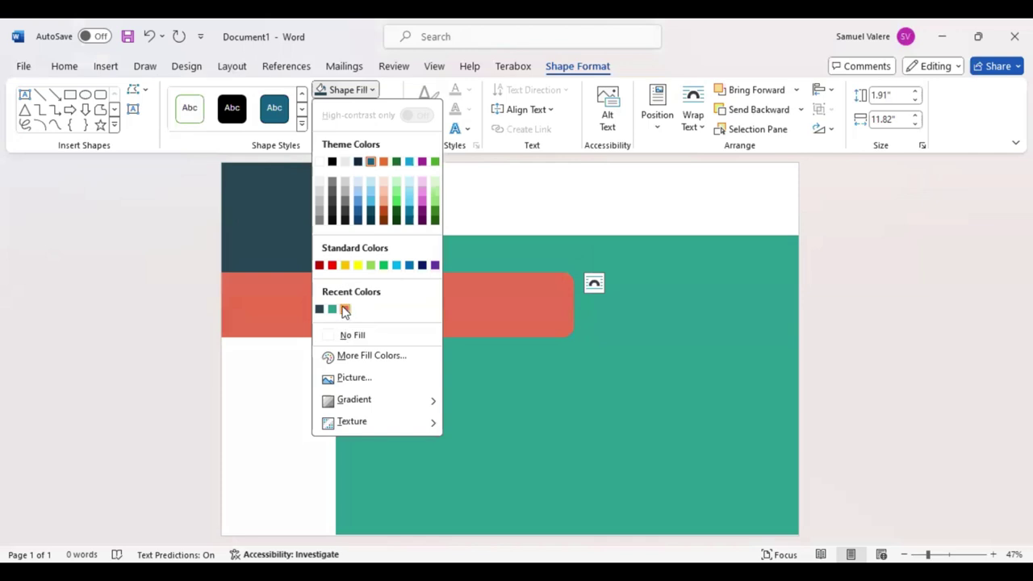
click(345, 310)
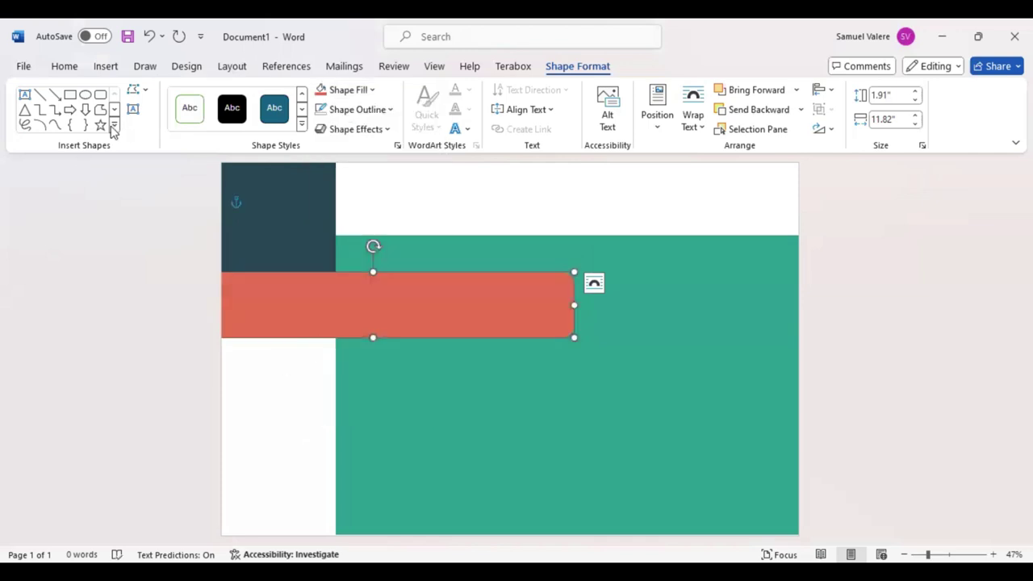
click(133, 109)
drag(264, 292, 517, 315)
text(Certificat)
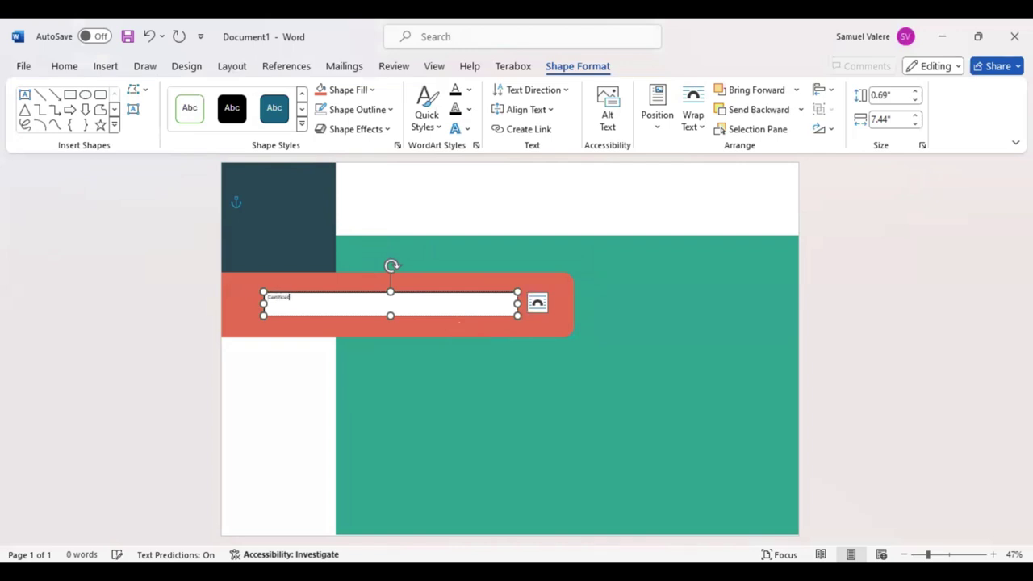
Type Certificate, give the text box No Fill, and centre the text.
text(e)
drag(285, 300, 266, 301)
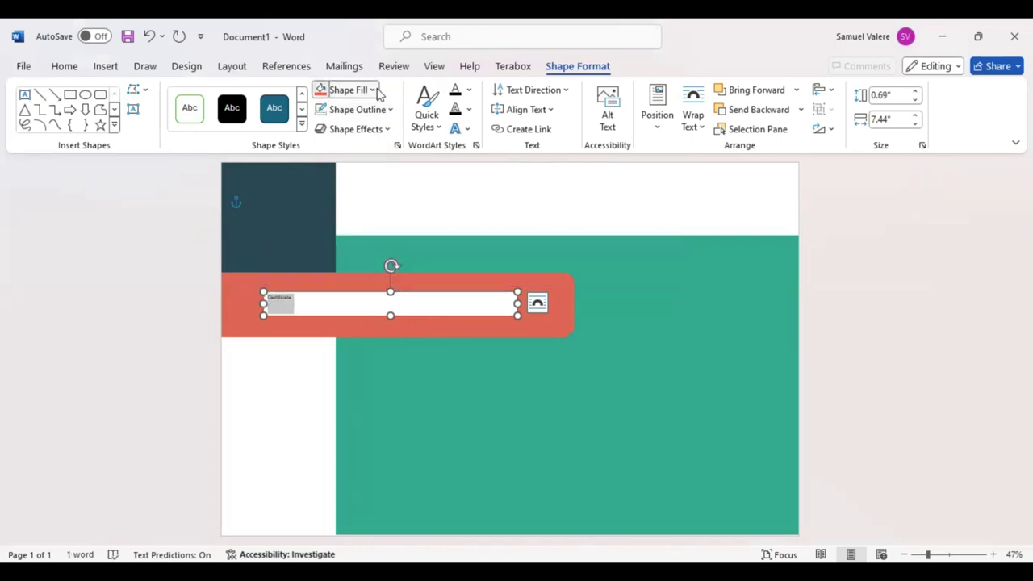
click(345, 90)
click(339, 336)
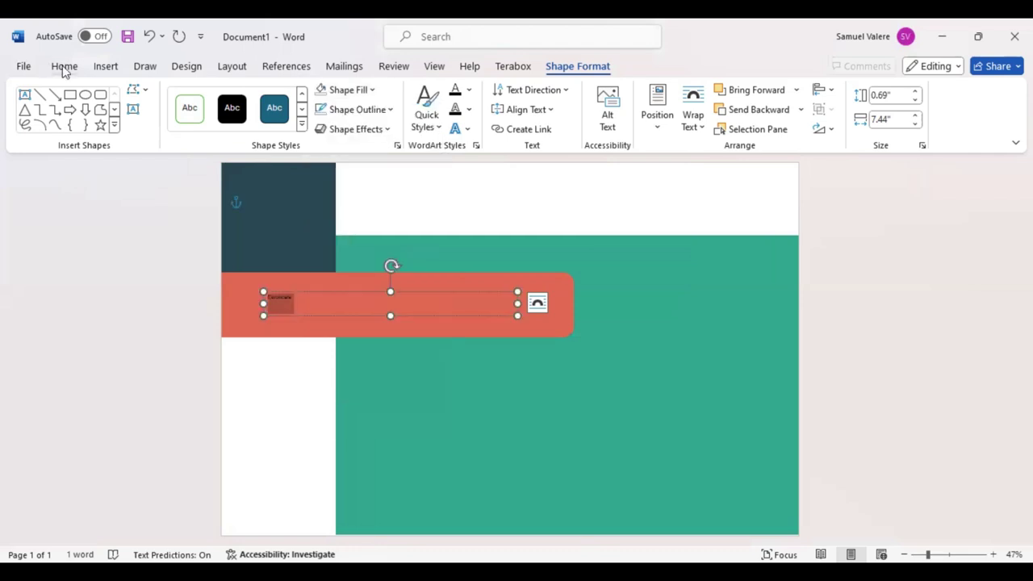
click(64, 68)
key(ctrl+e)
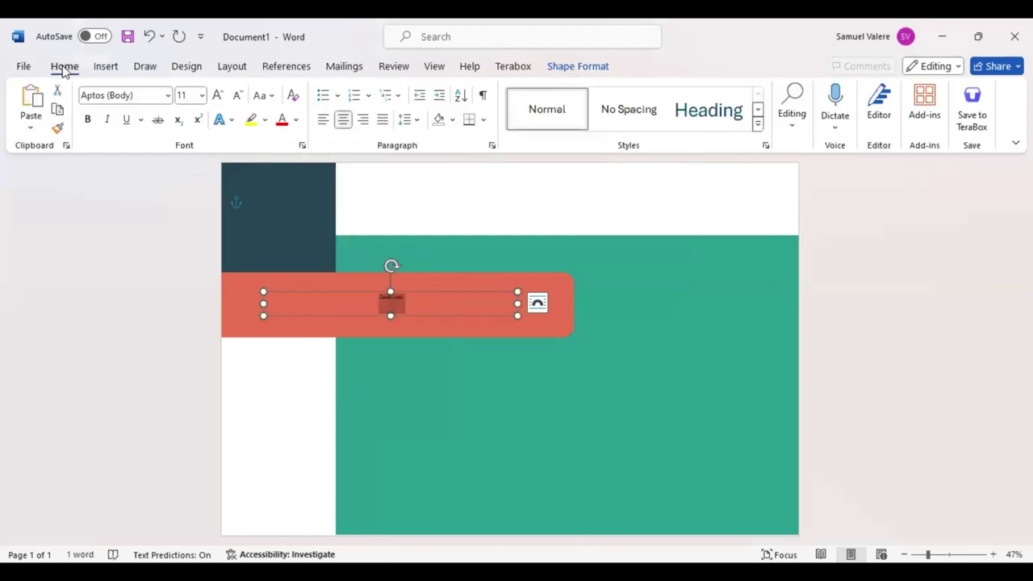
Change the heading to UPPERCASE and set its font size to 60.
click(217, 95)
click(216, 96)
click(216, 96)
click(216, 95)
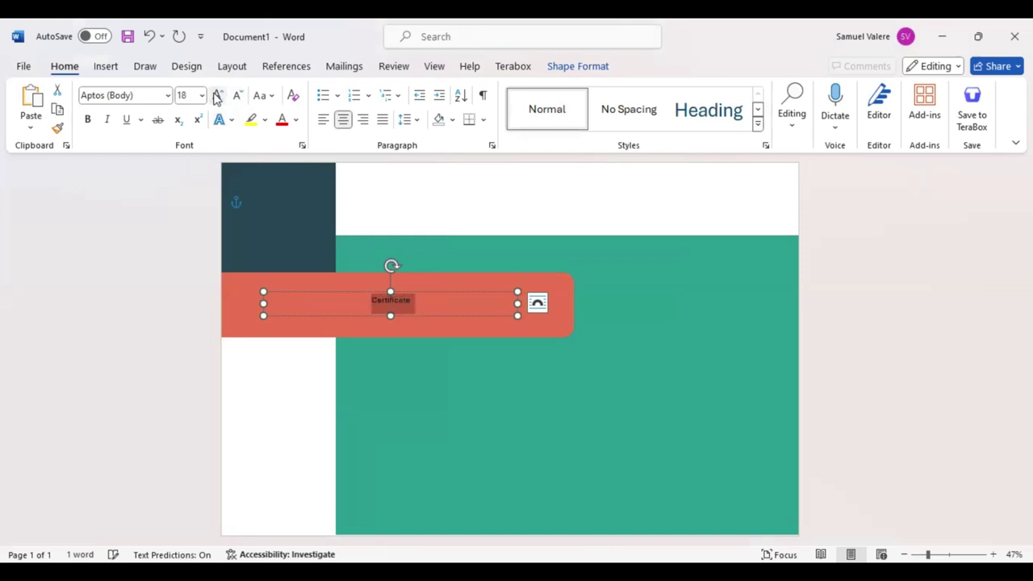
click(217, 95)
click(216, 95)
click(216, 95)
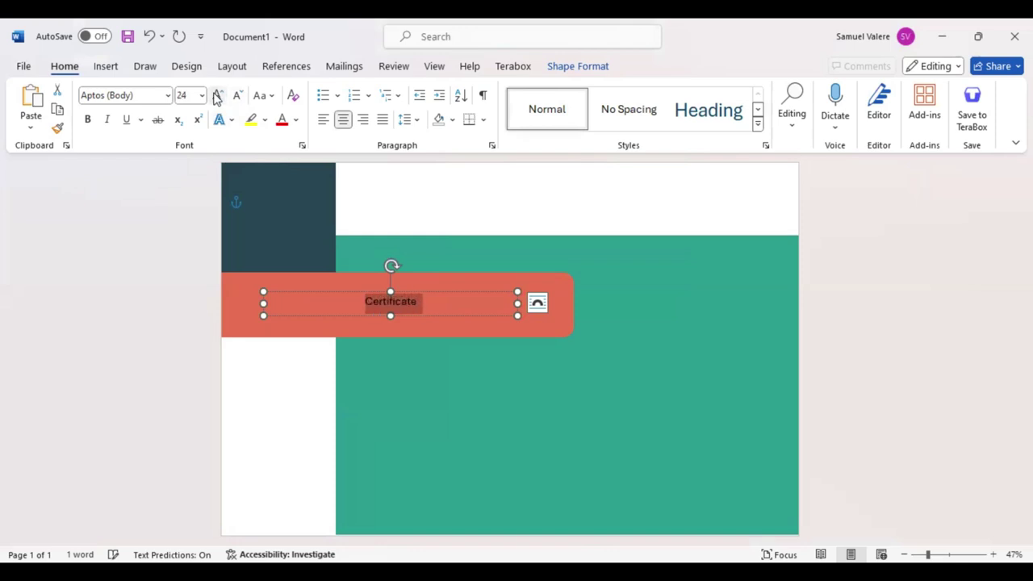
click(259, 95)
click(299, 159)
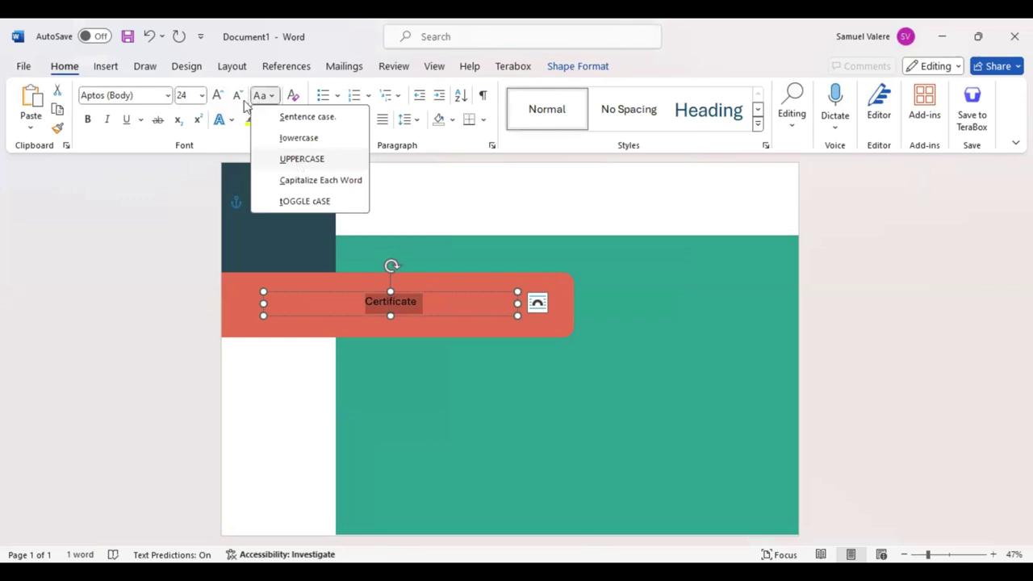
click(218, 96)
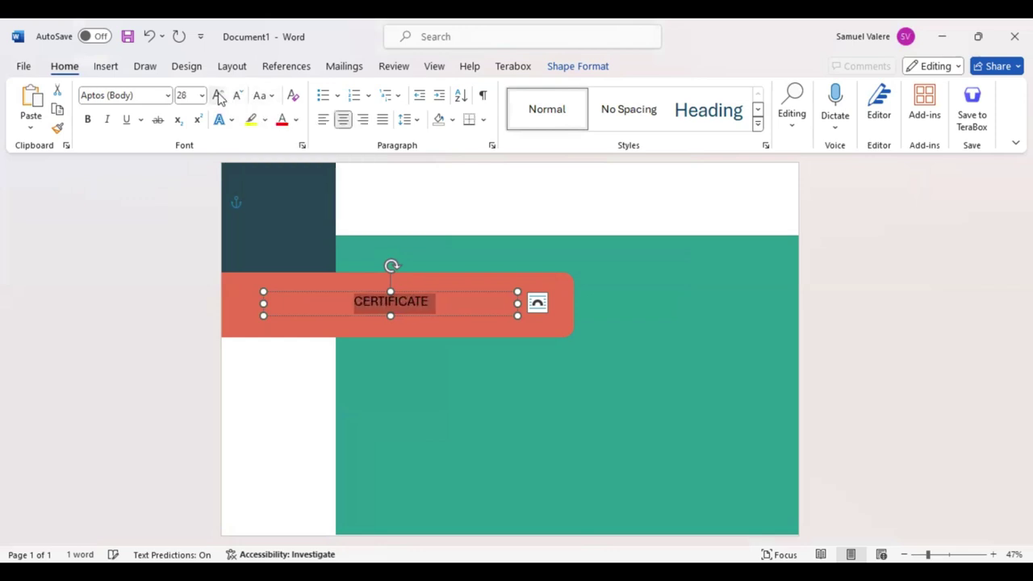
click(218, 95)
click(217, 95)
click(218, 96)
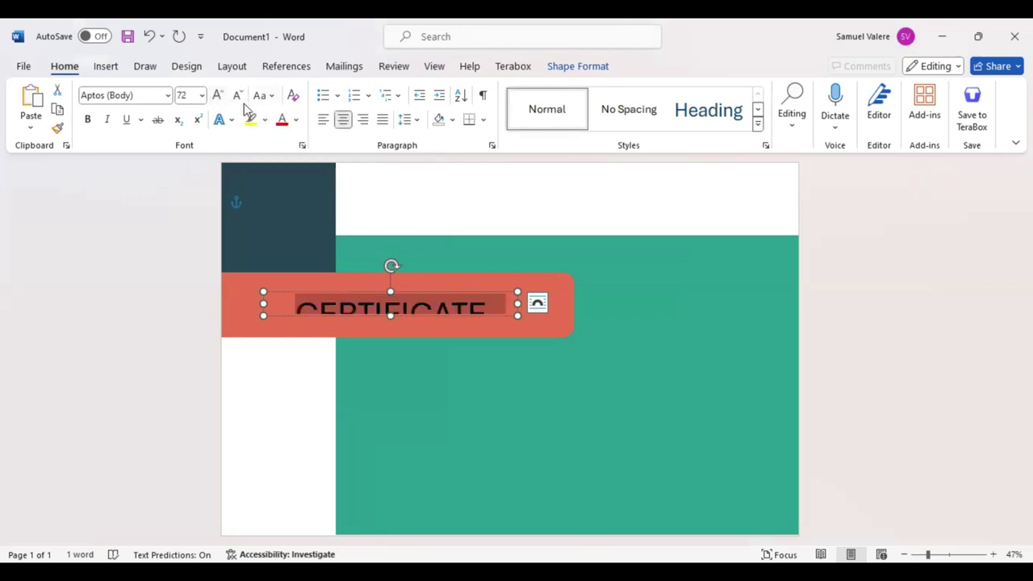
click(238, 95)
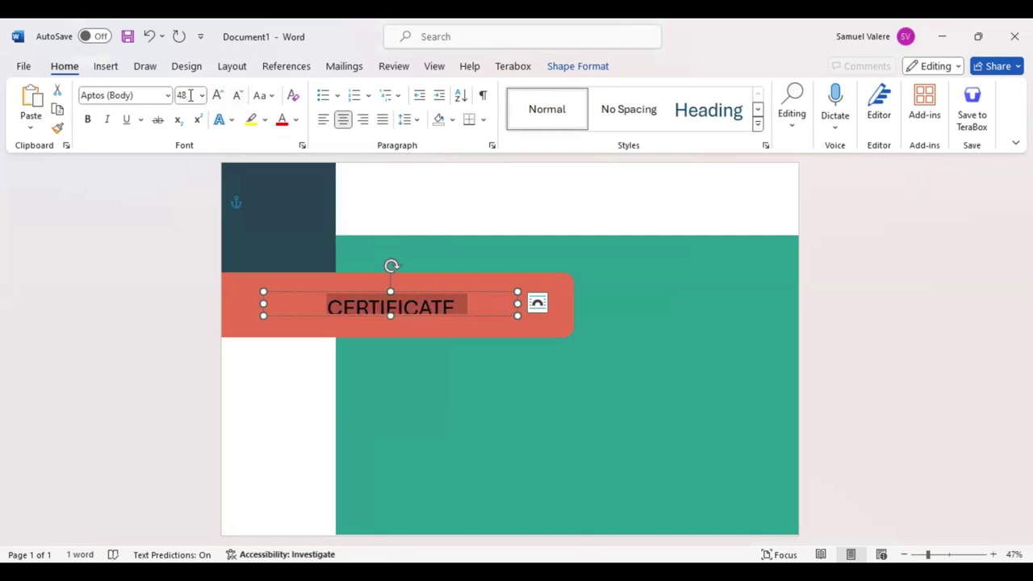
text(60)
key(Return)
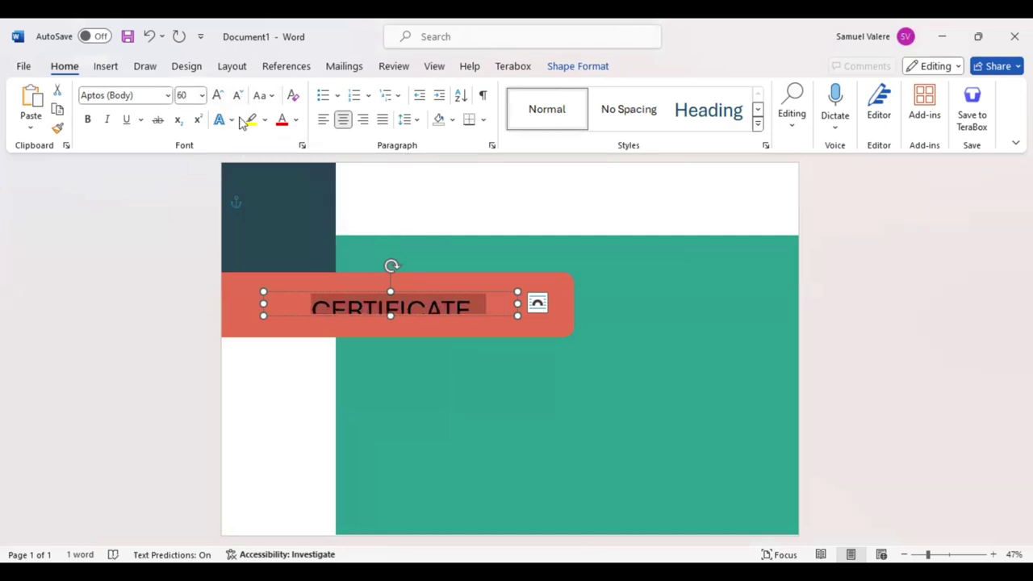
Set CERTIFICATE's character spacing to Expanded in the Font dialog and nudge the box left.
click(302, 145)
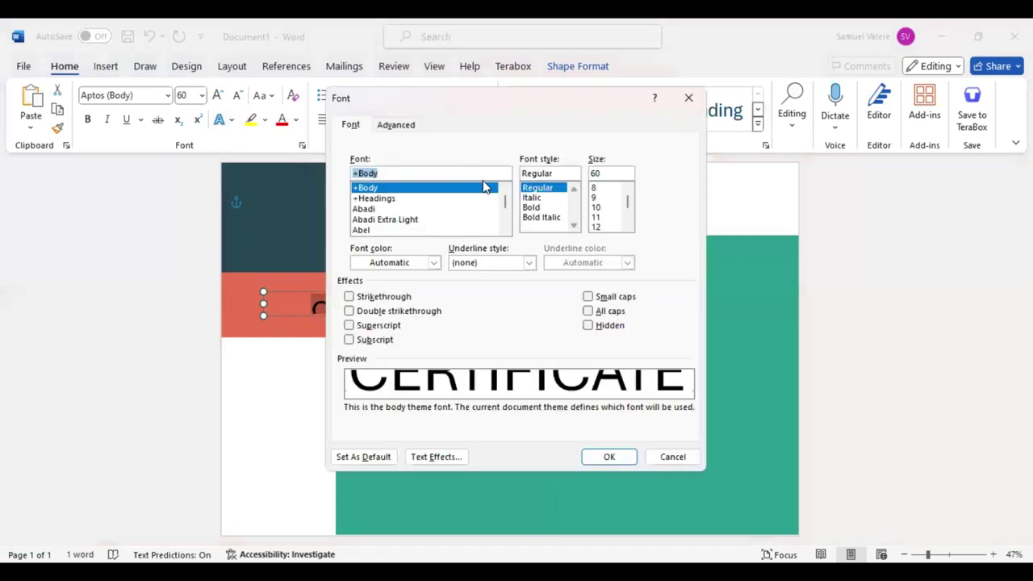
click(396, 126)
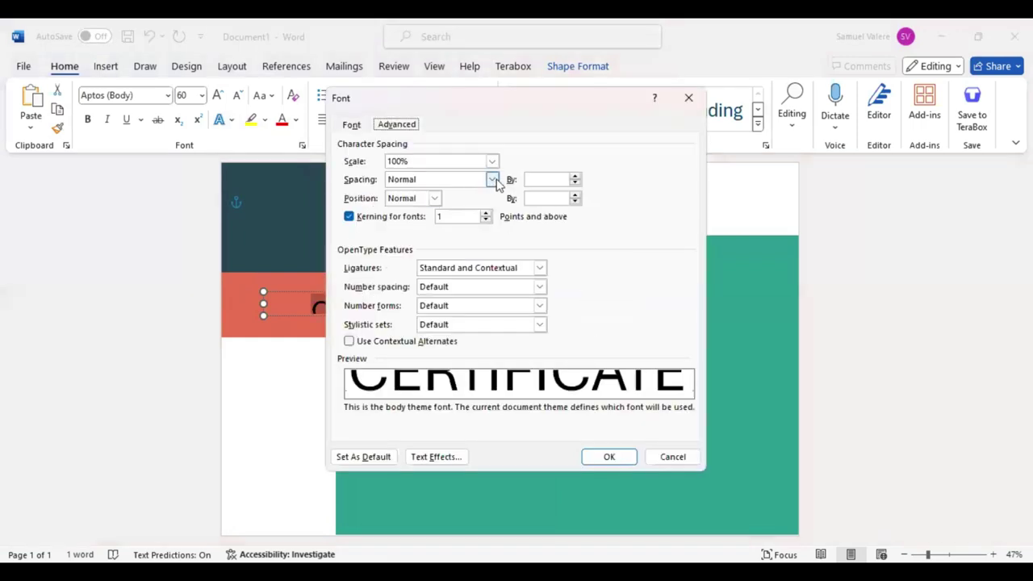
click(492, 179)
click(433, 200)
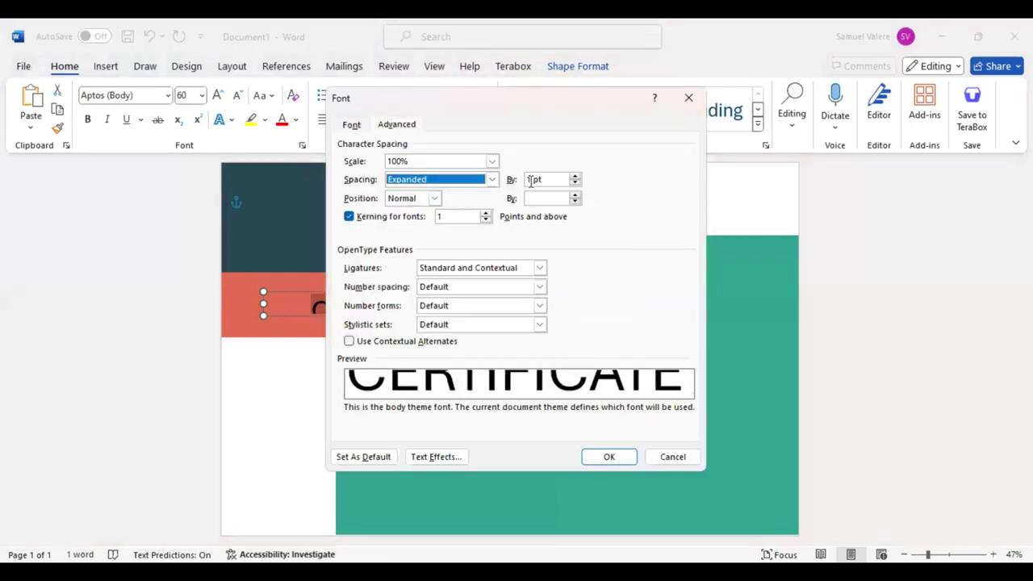
click(529, 179)
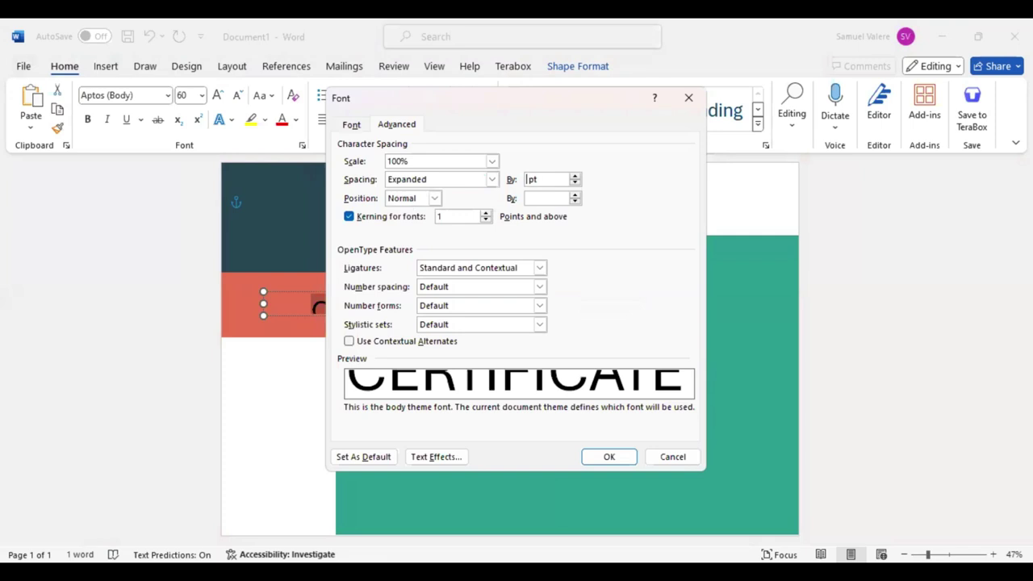
text(8)
key(Return)
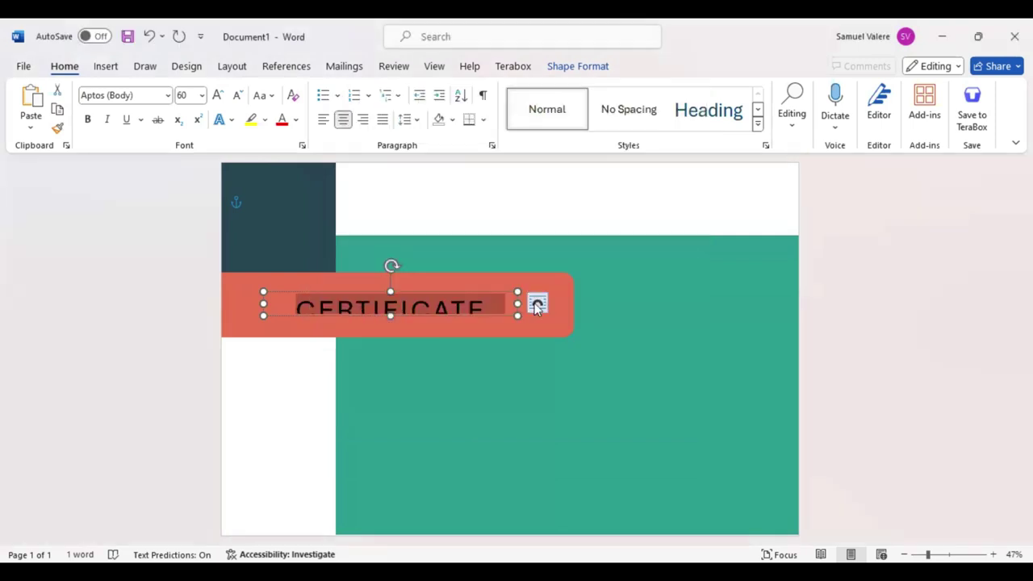
click(382, 311)
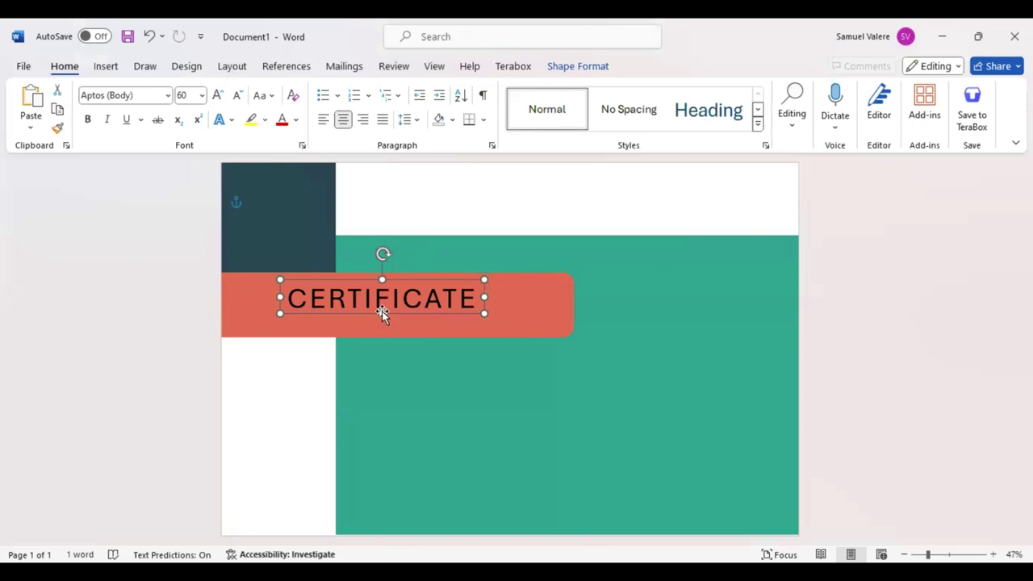
key(Left)
key(Left)
key(Left)
key(Up)
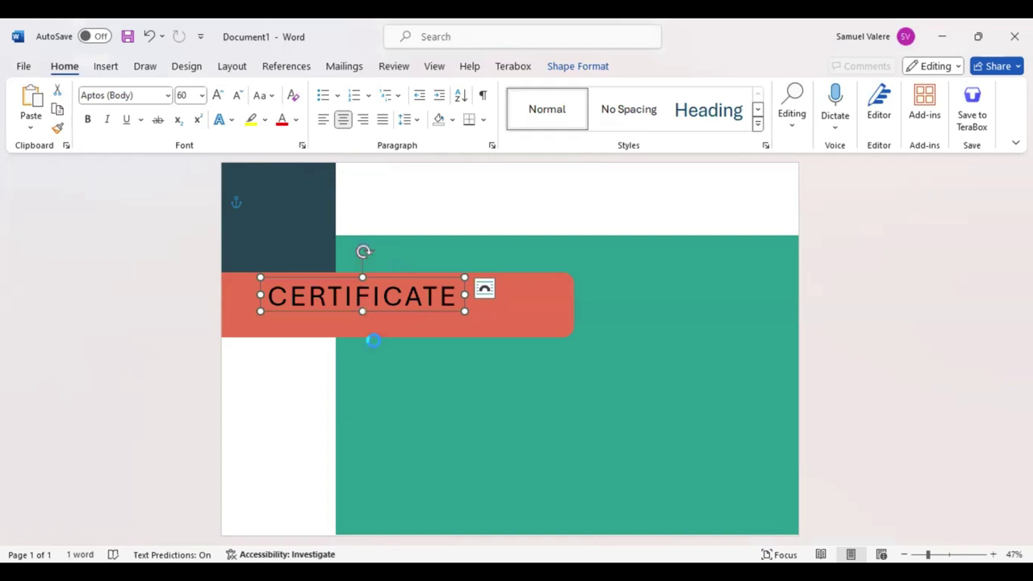
Duplicate the CERTIFICATE box, retype it as OF APPRECIATION, widen it and set 20 point.
key(ctrl+v)
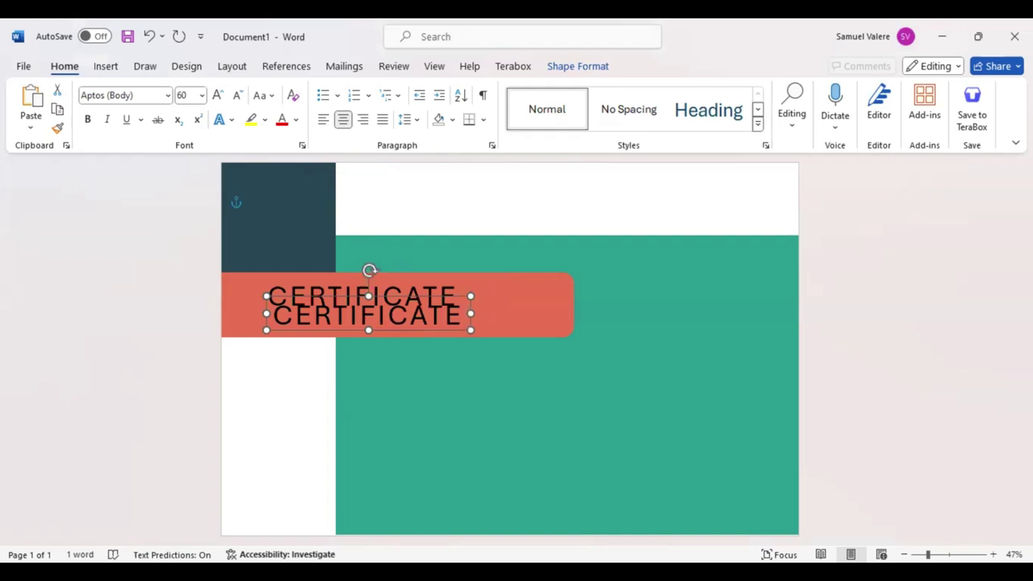
text(OF)
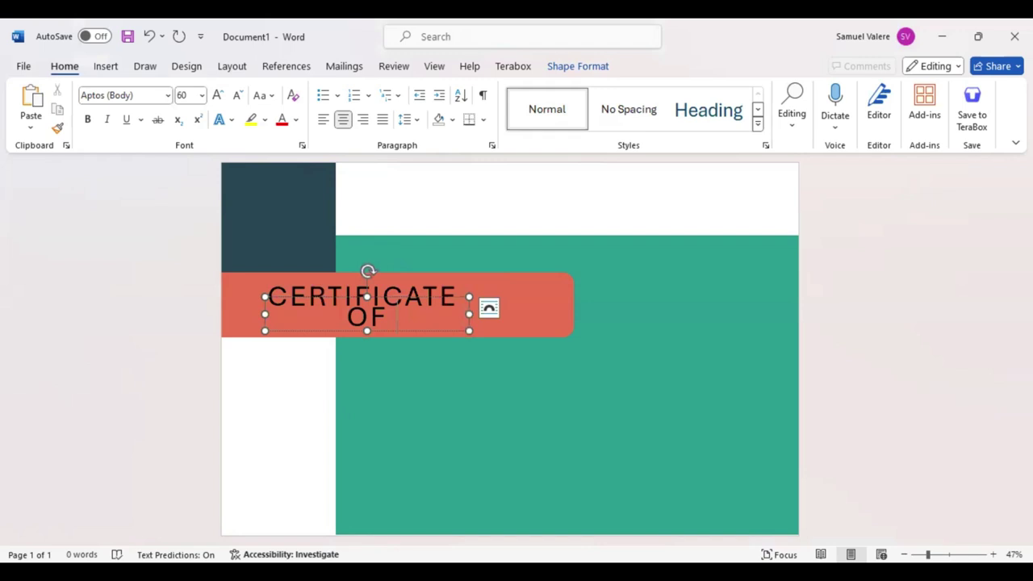
text( Ap)
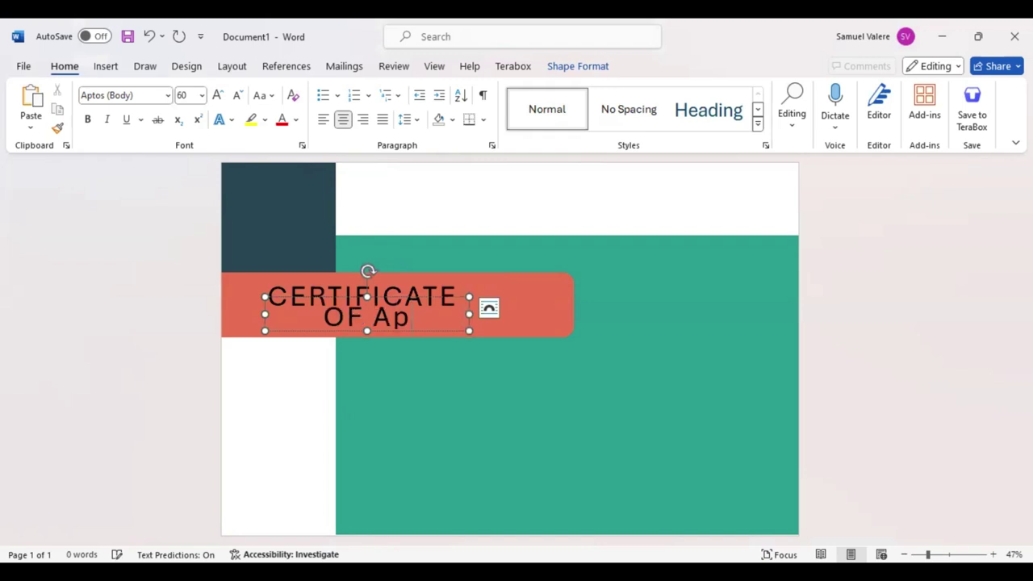
key(BackSpace)
key(BackSpace)
key(BackSpace)
drag(265, 314, 224, 313)
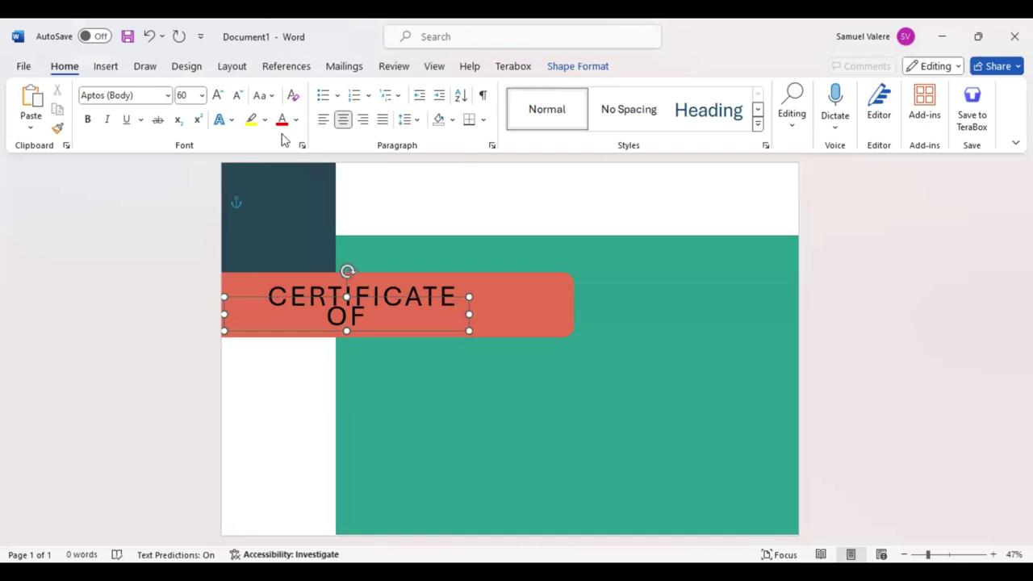
click(239, 96)
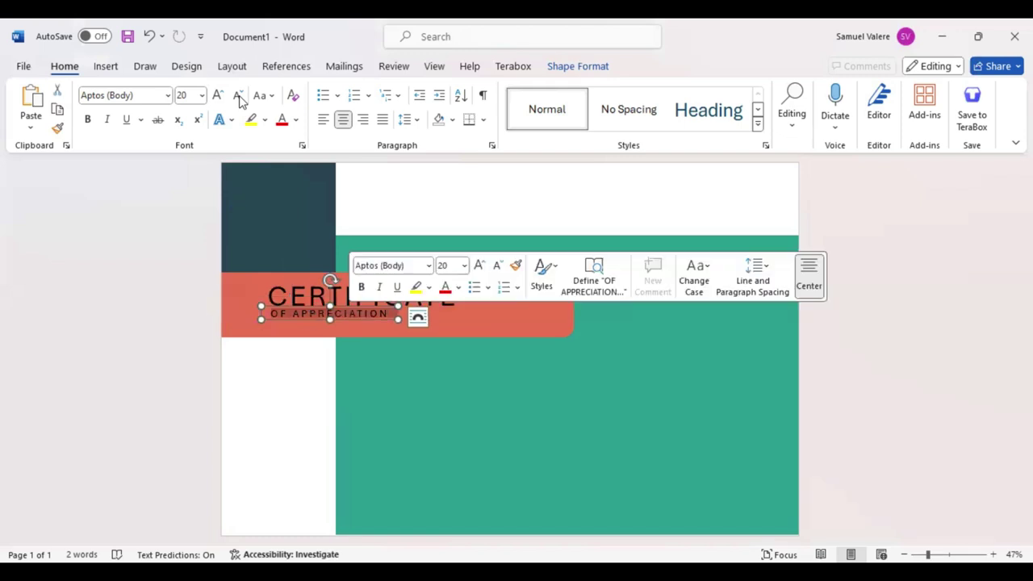
Colour the OF APPRECIATION line teal using the recent colour.
click(458, 288)
scroll(484, 478, down, 1)
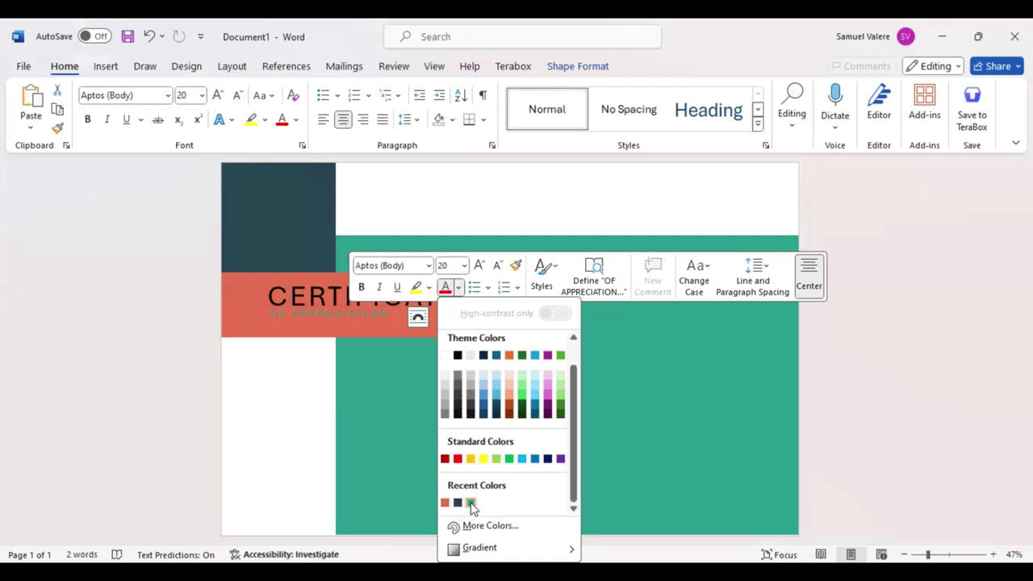
click(471, 503)
Enlarge CERTIFICATE to 72 point, widen its box and nudge it slightly higher.
drag(268, 296, 463, 298)
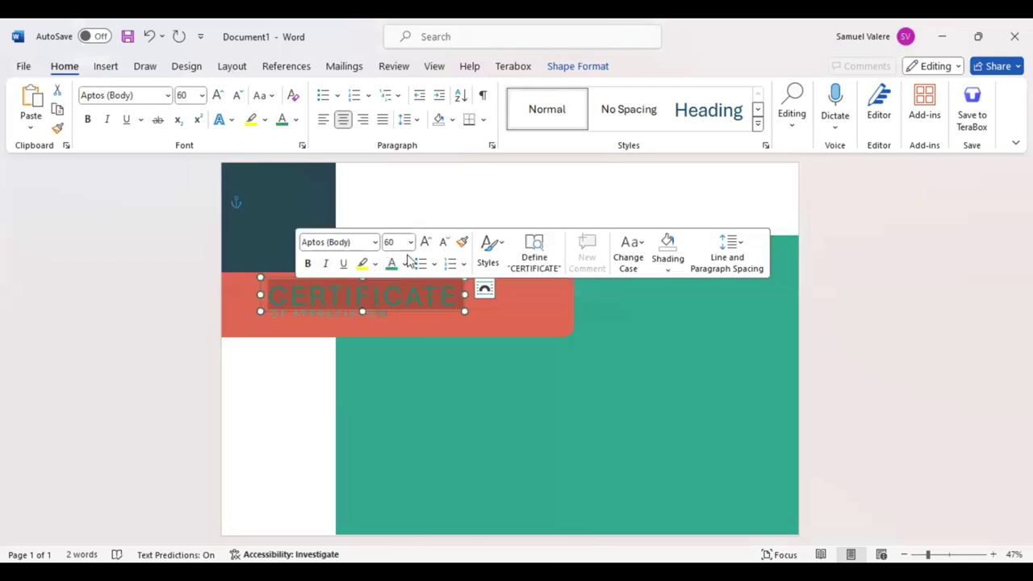
click(426, 242)
click(426, 243)
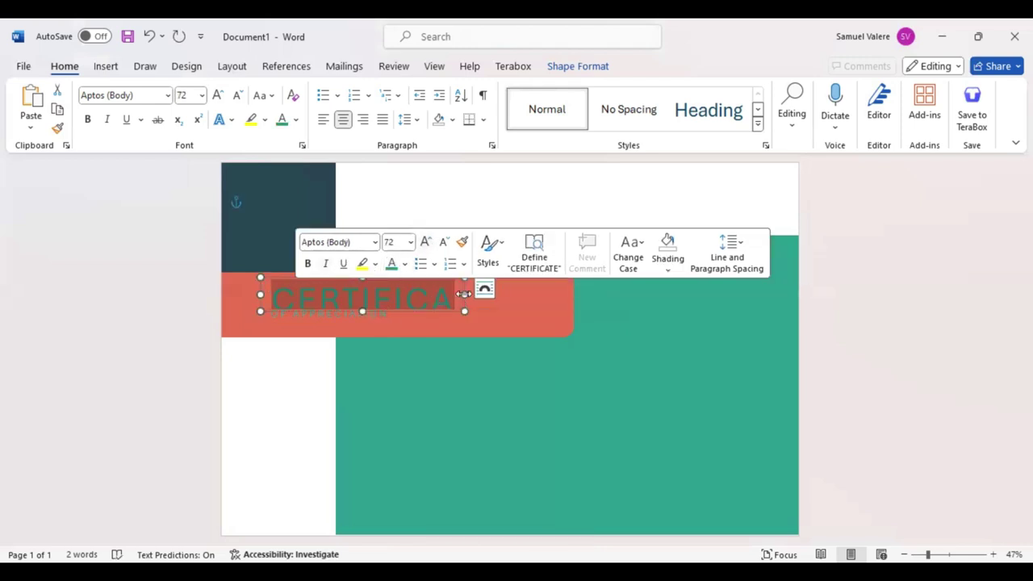
drag(464, 294, 490, 294)
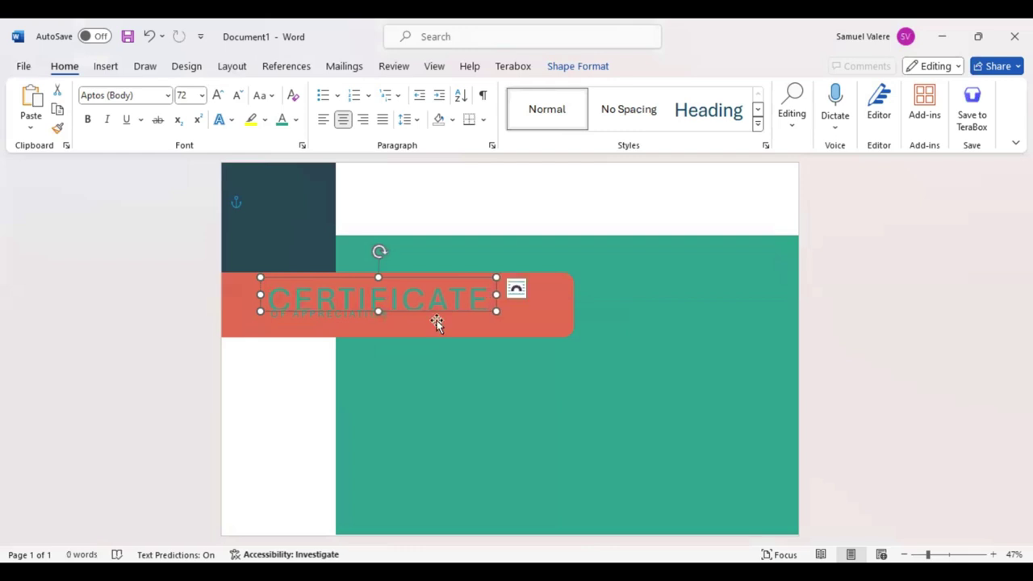
key(ctrl+z)
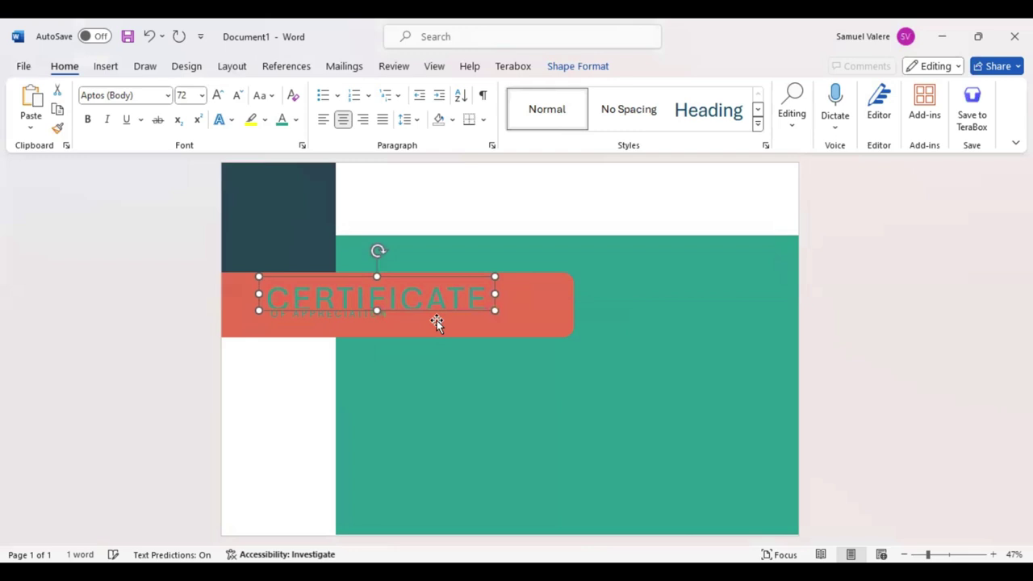
key(ctrl+z)
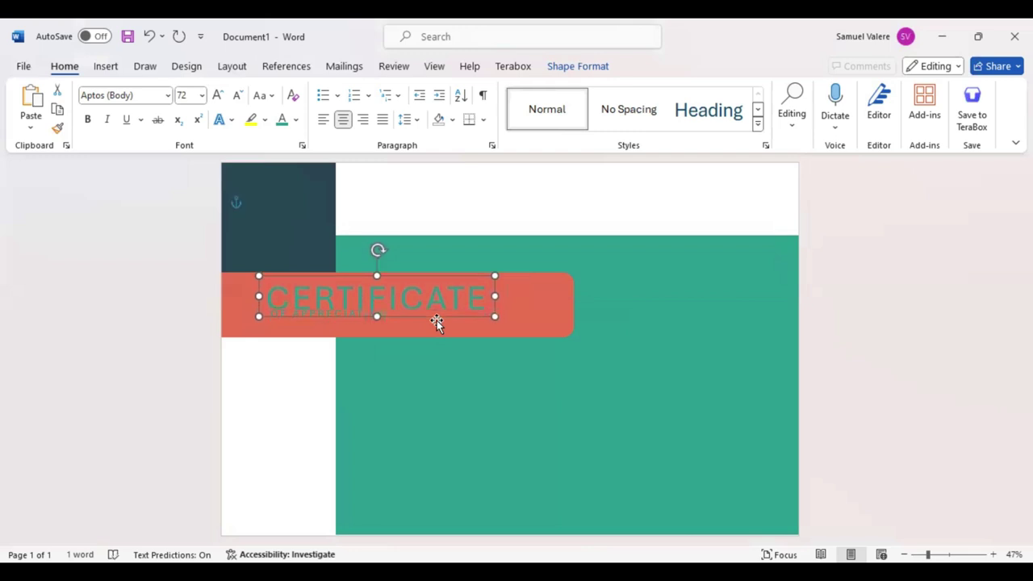
key(ctrl+z)
key(ctrl+z)
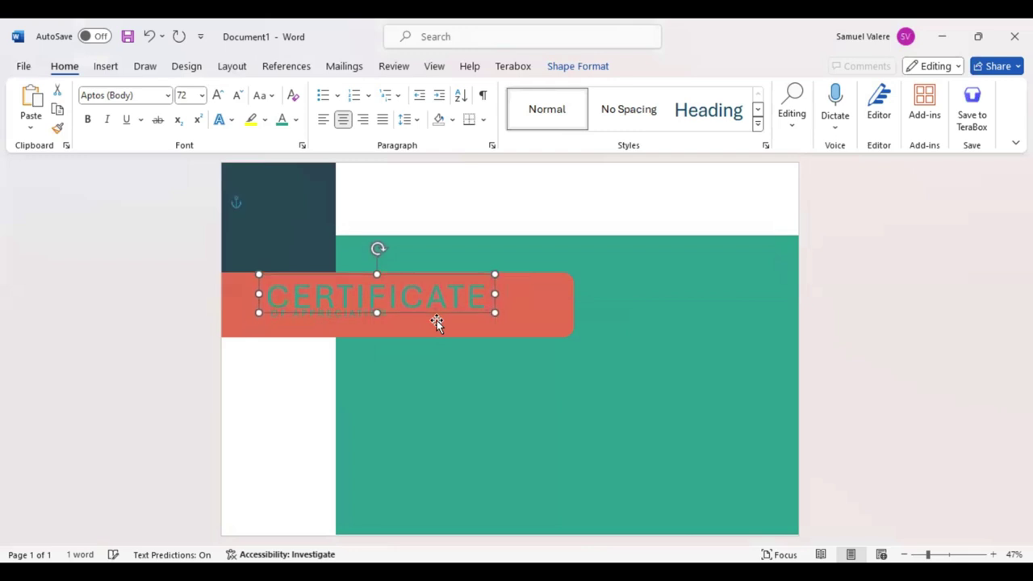
key(ctrl+z)
key(ctrl+z)
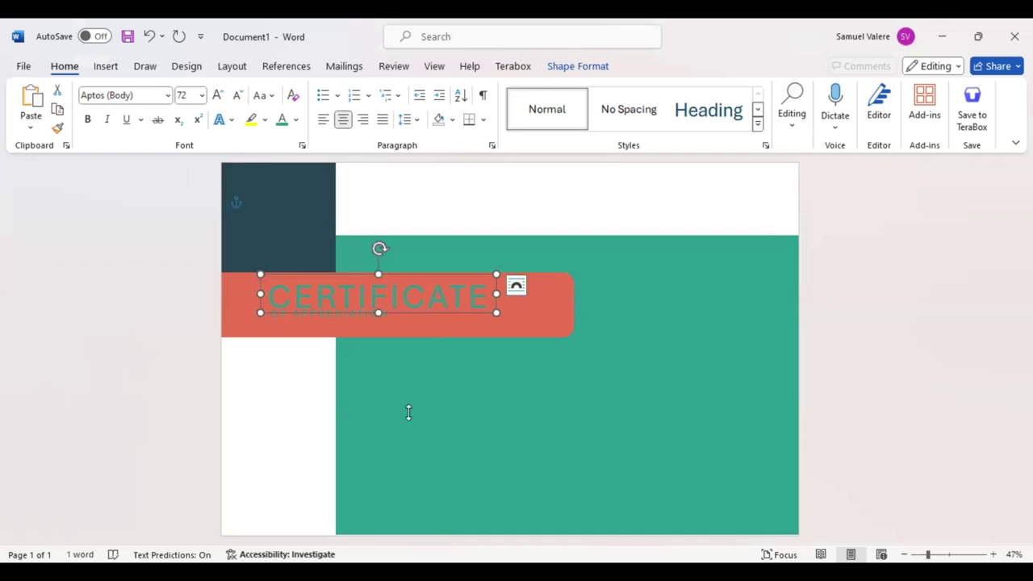
click(408, 412)
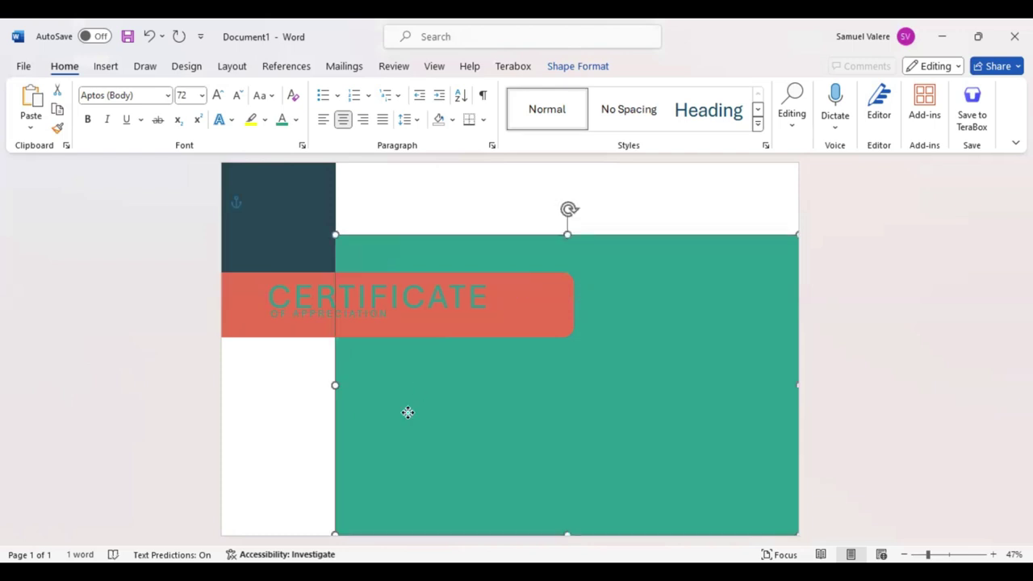
click(284, 419)
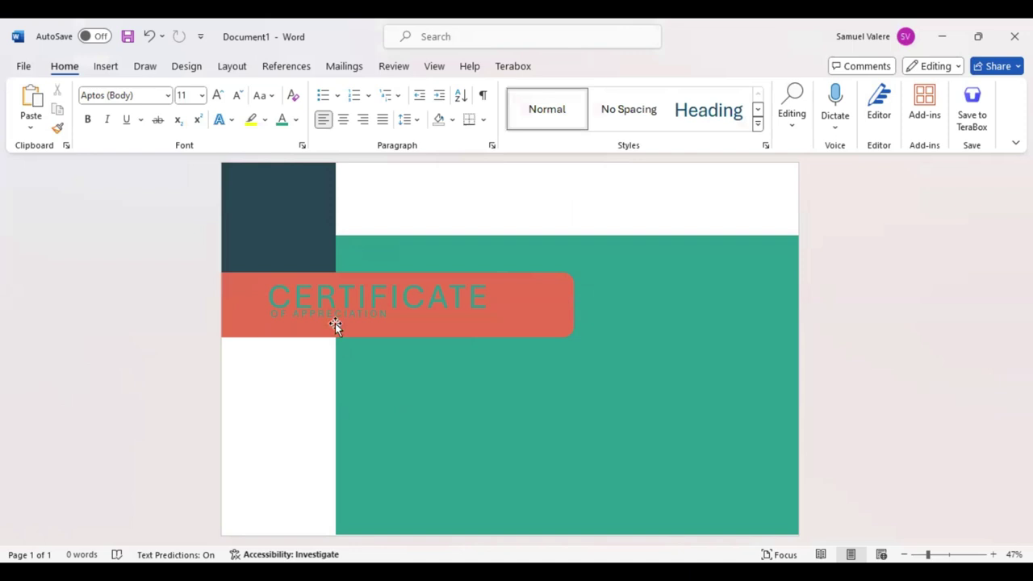
Copy the text box below the band as a widened, centred uppercase THIS CERTIFICATE IS PRESENTED TO line.
click(365, 322)
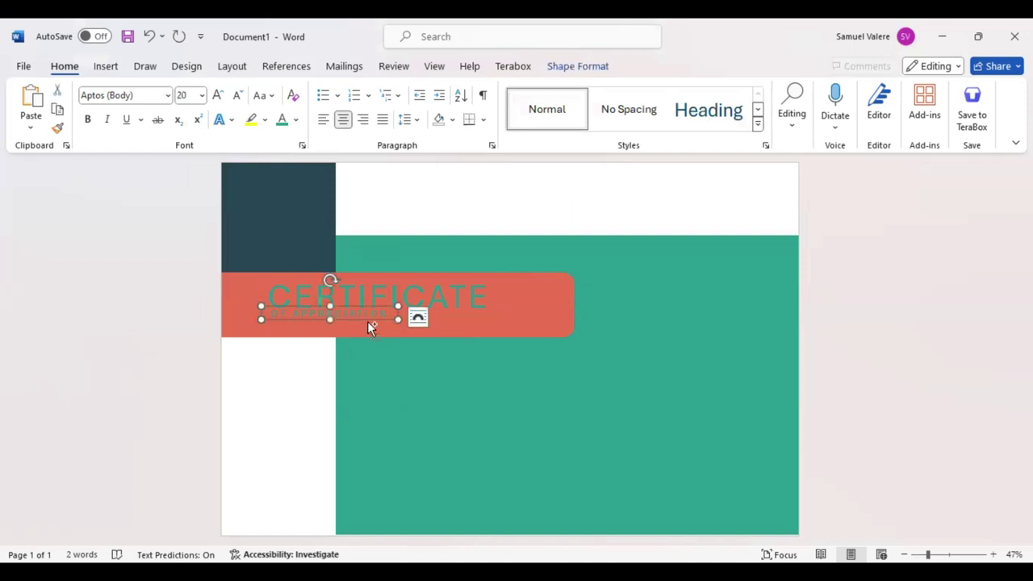
drag(367, 321, 477, 357)
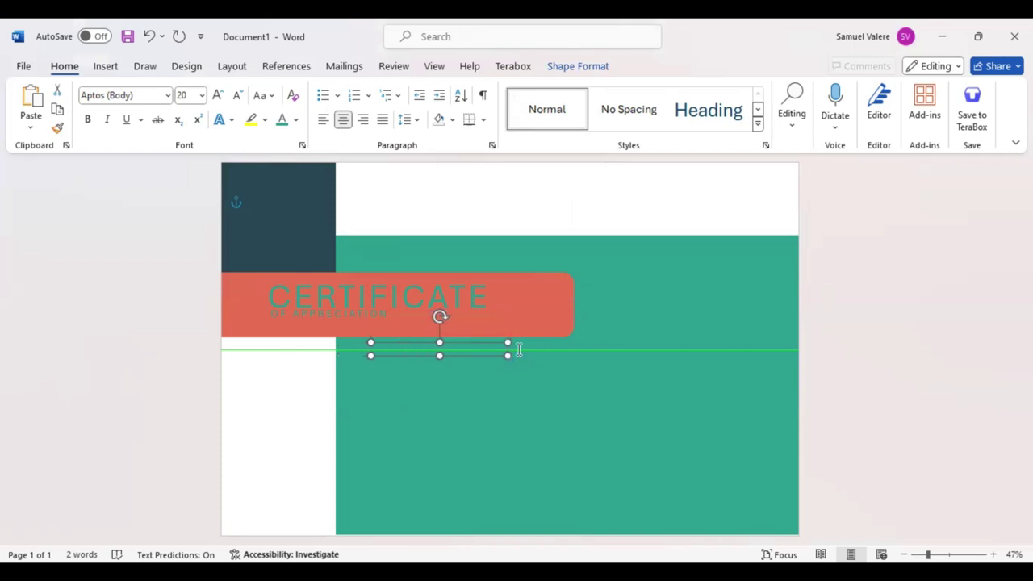
drag(517, 350, 566, 350)
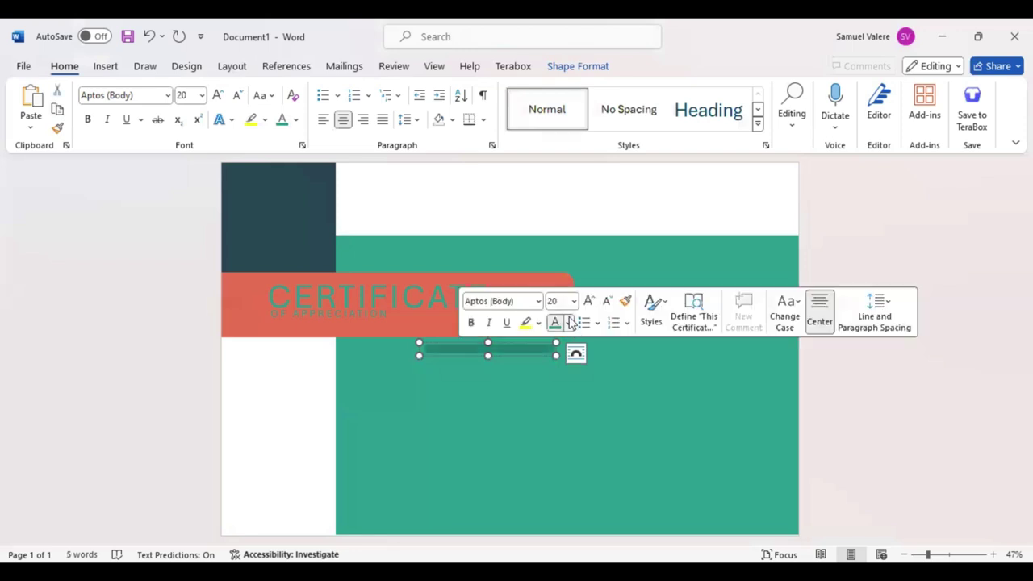
click(568, 323)
click(567, 254)
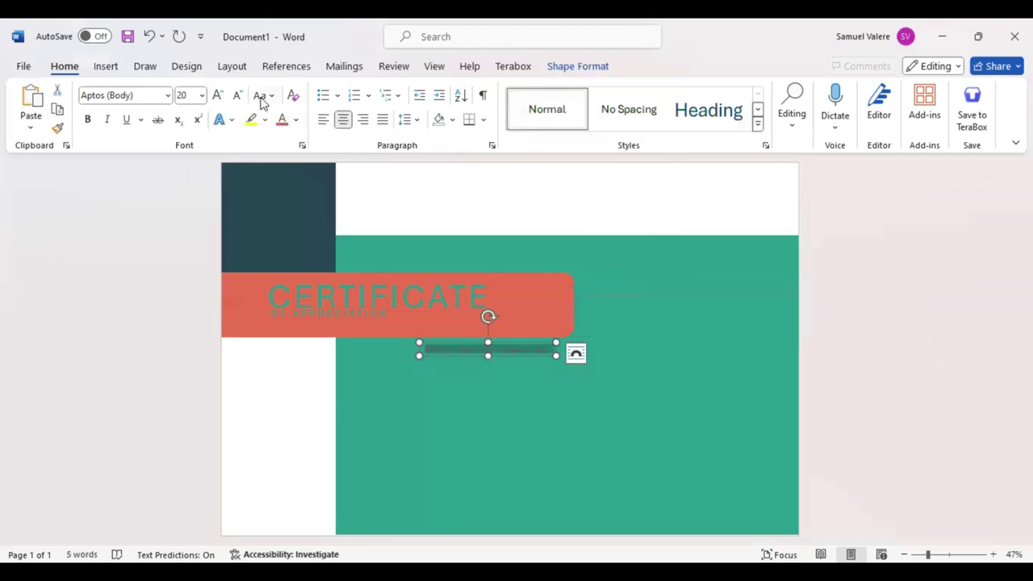
click(264, 95)
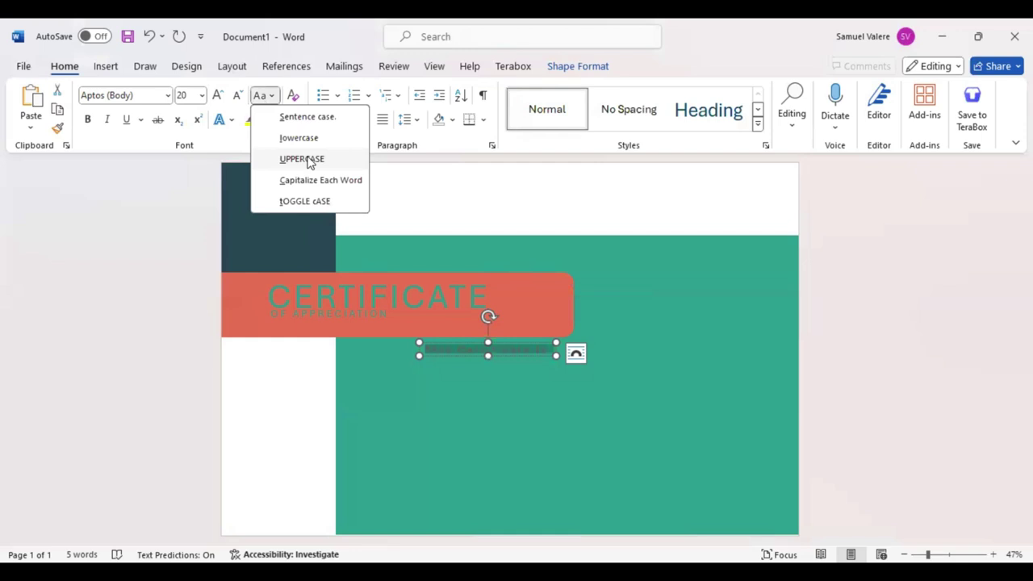
click(309, 160)
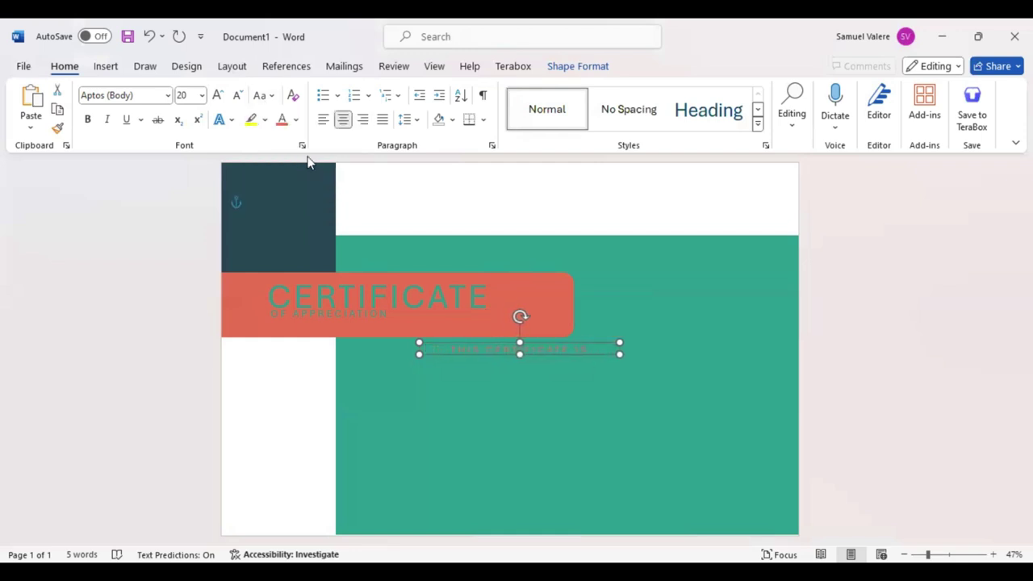
drag(618, 348, 693, 355)
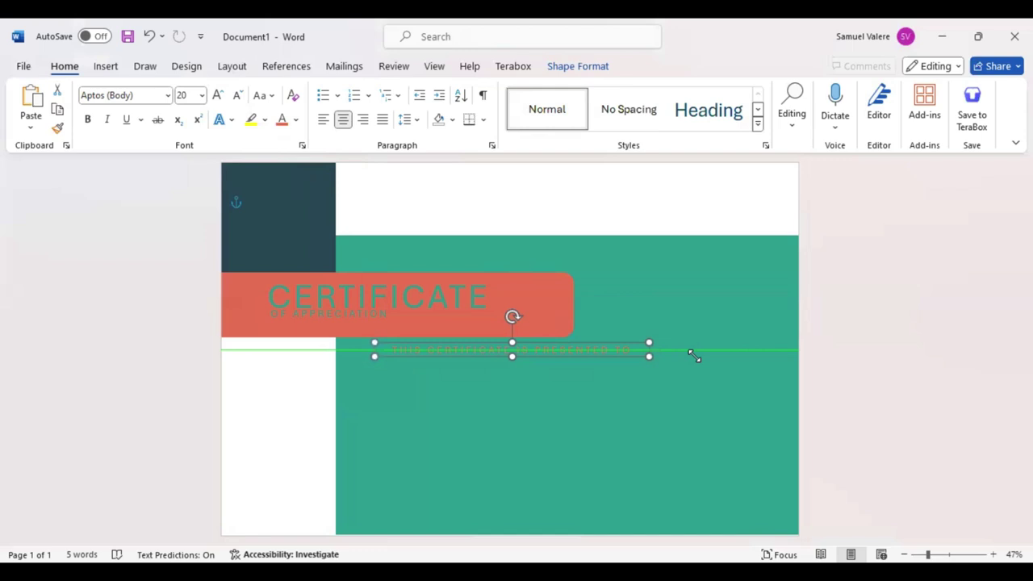
key(Left)
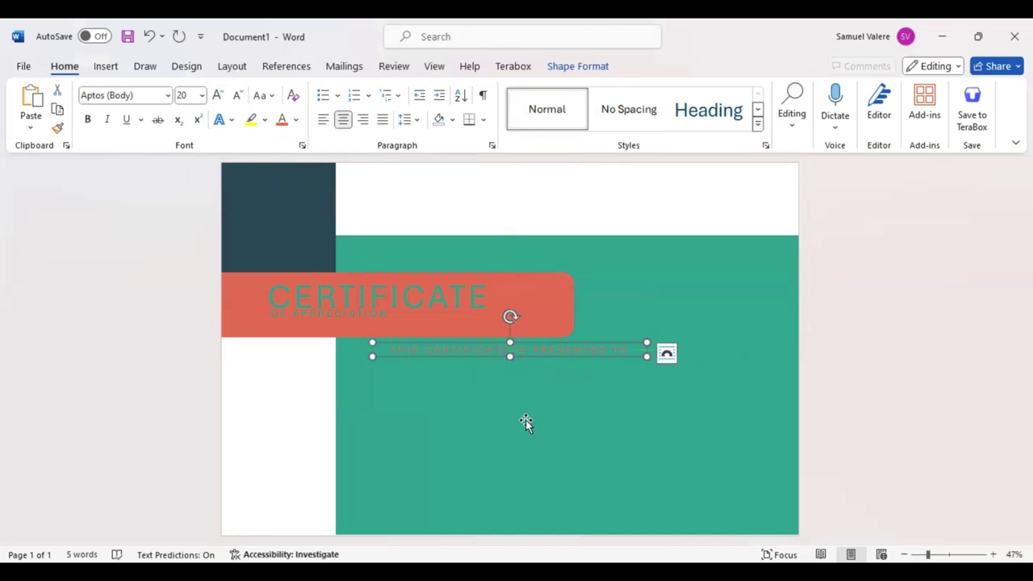
Select the THIS CERTIFICATE IS PRESENTED TO sentence and try its font colour options.
click(525, 421)
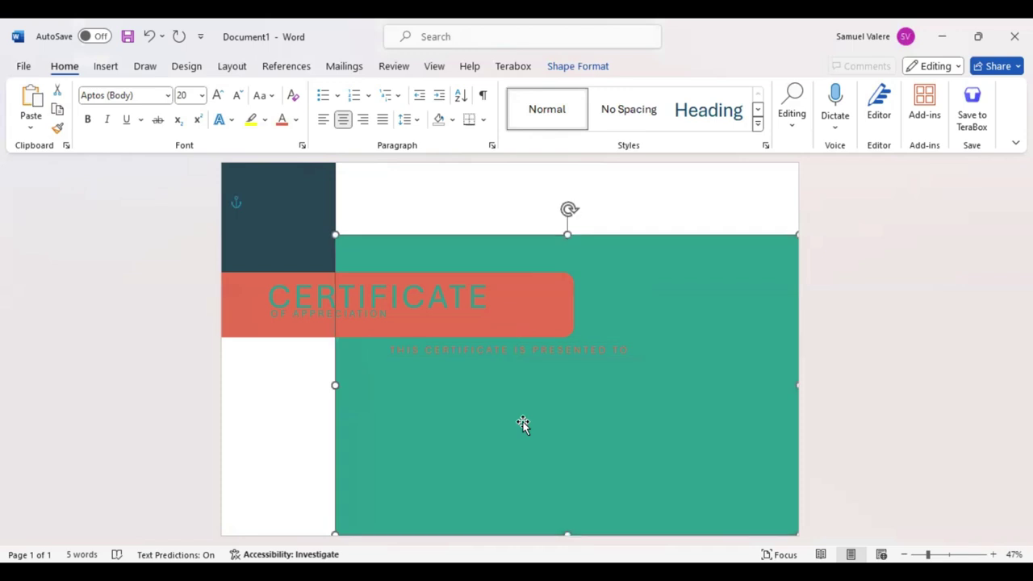
click(525, 349)
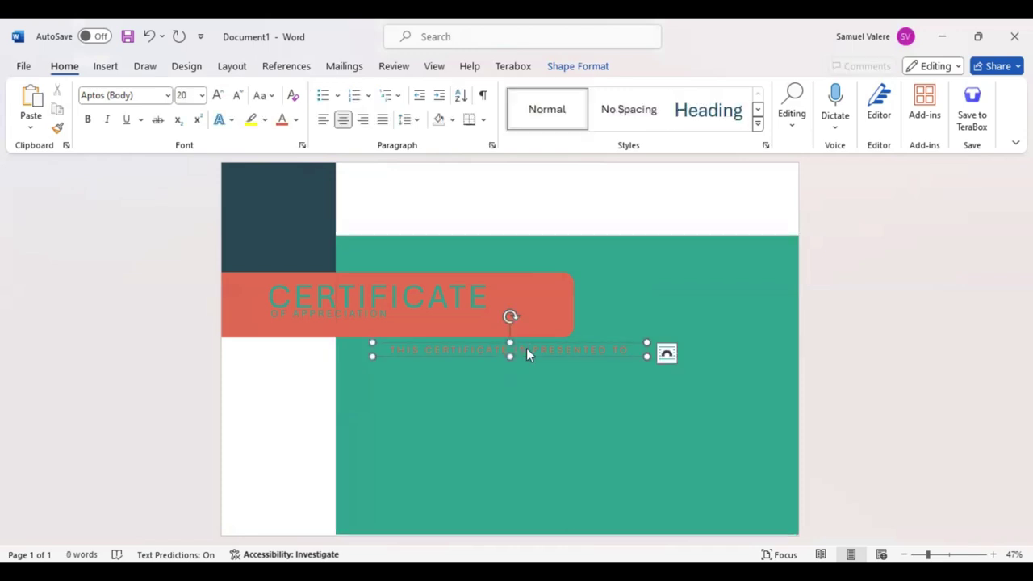
triple_click(526, 351)
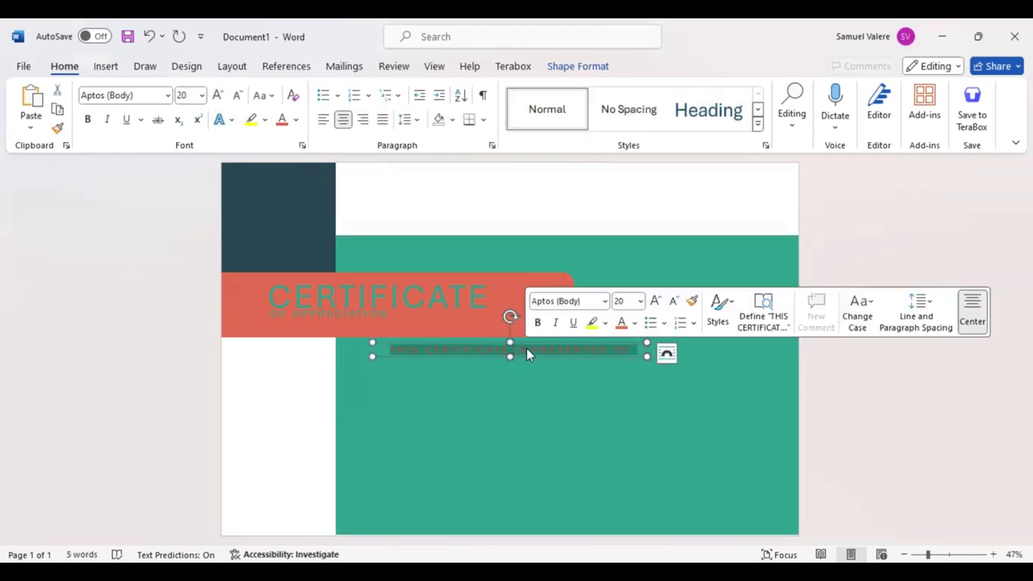
click(635, 322)
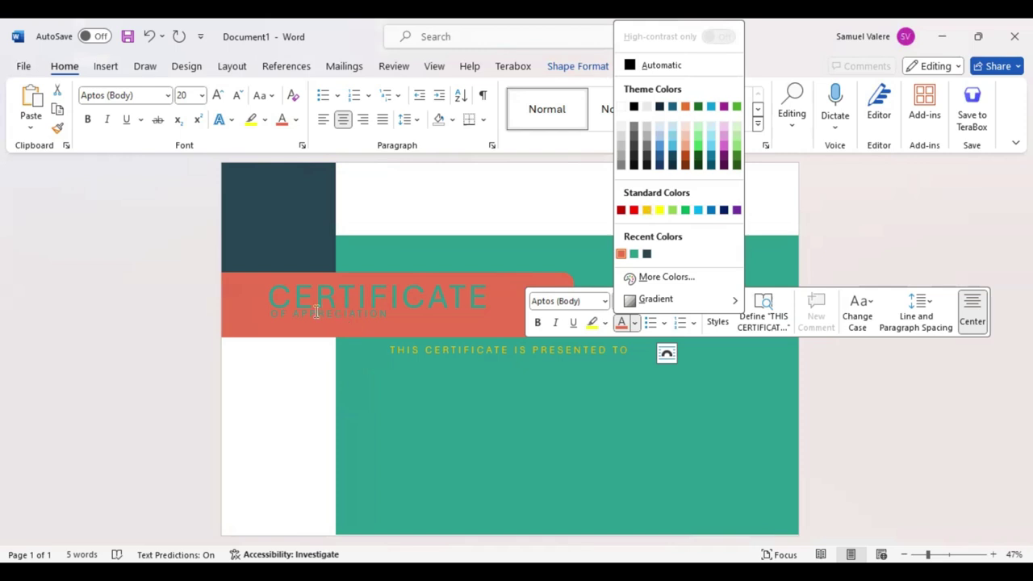
key(Escape)
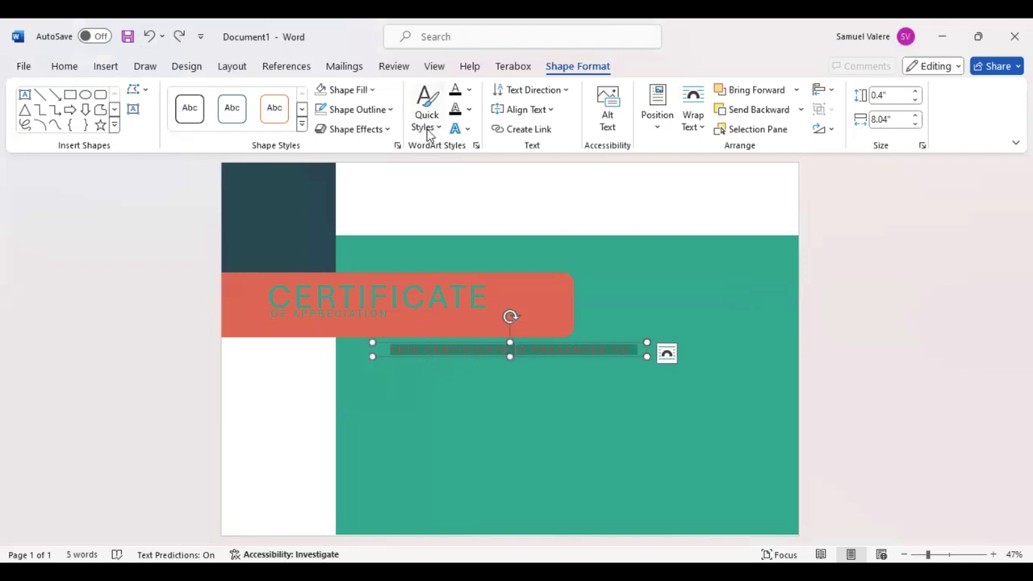
click(471, 90)
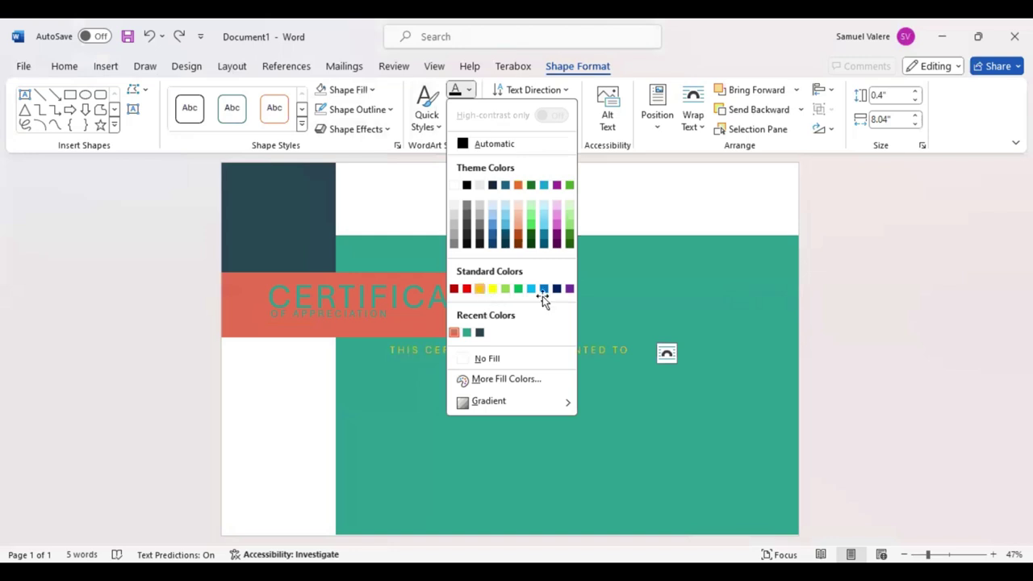
click(381, 95)
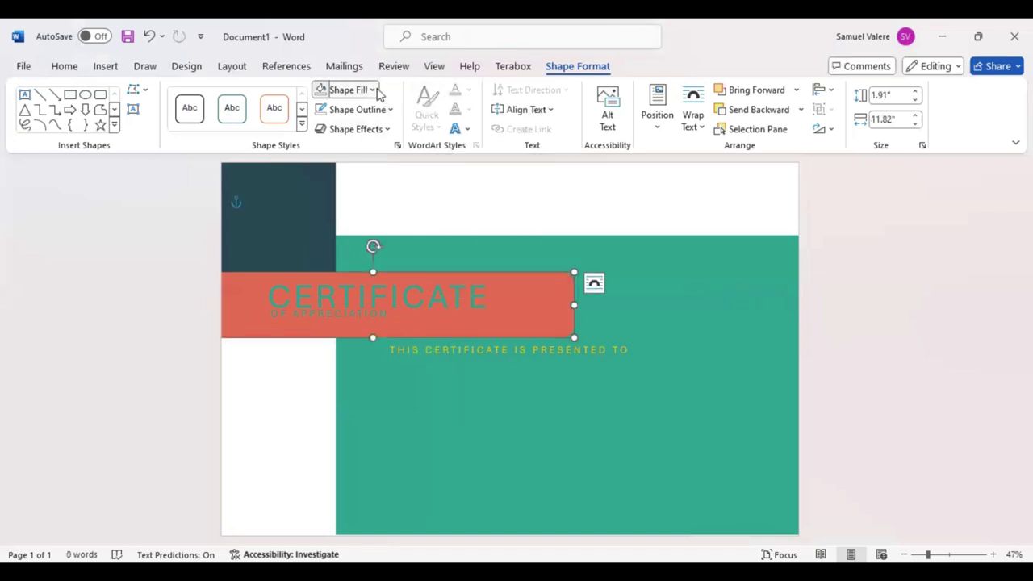
Fill the CERTIFICATE banner with gold yellow.
click(376, 91)
click(348, 267)
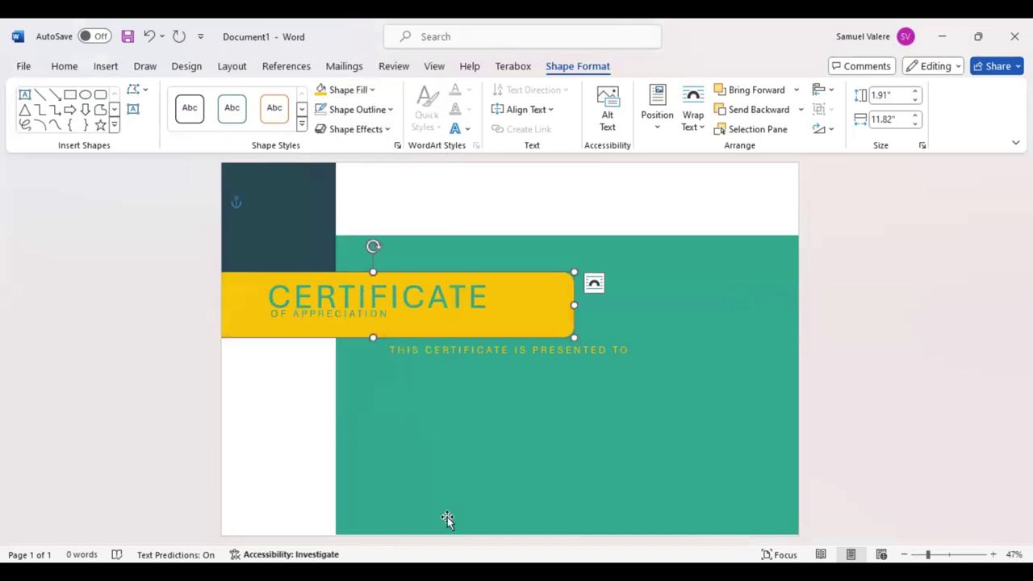
click(427, 439)
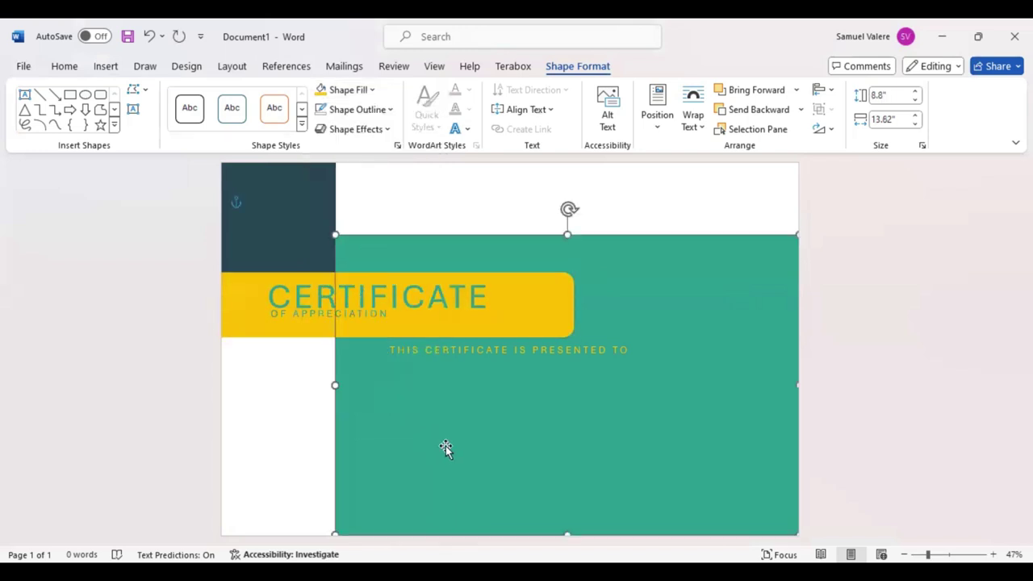
click(272, 450)
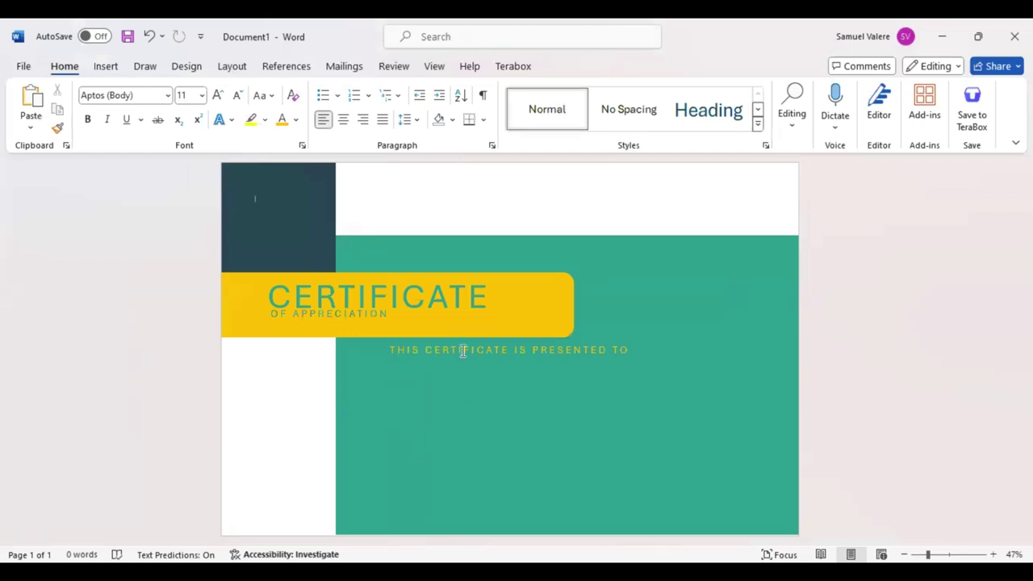
Make the THIS CERTIFICATE IS PRESENTED TO line 20 point and white.
triple_click(463, 355)
click(609, 302)
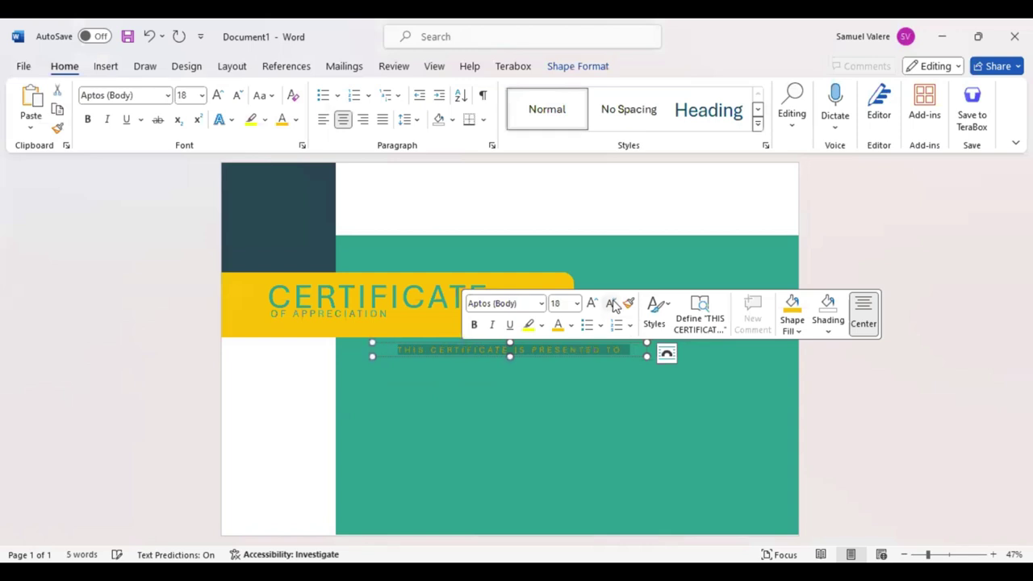
click(591, 305)
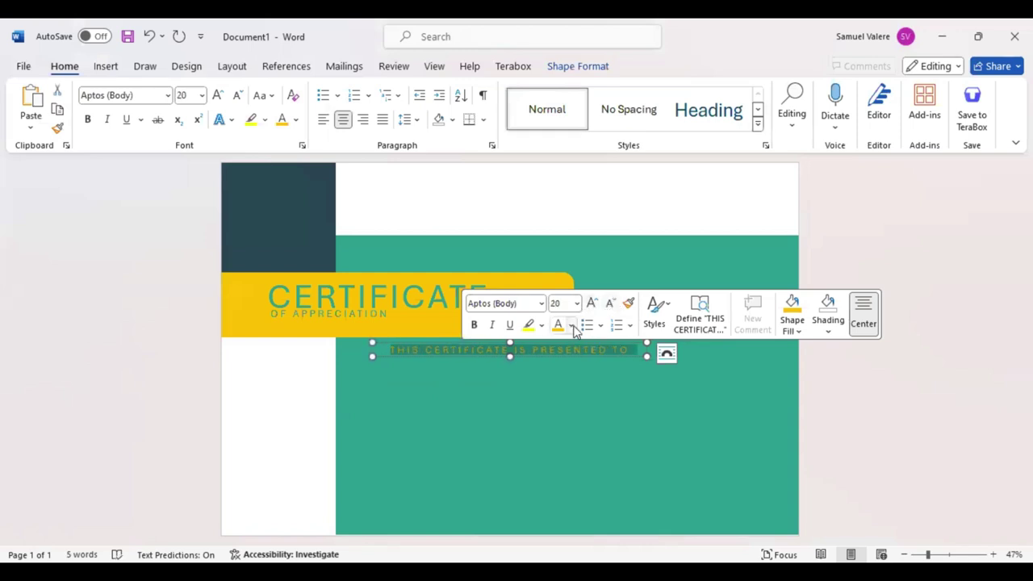
click(573, 325)
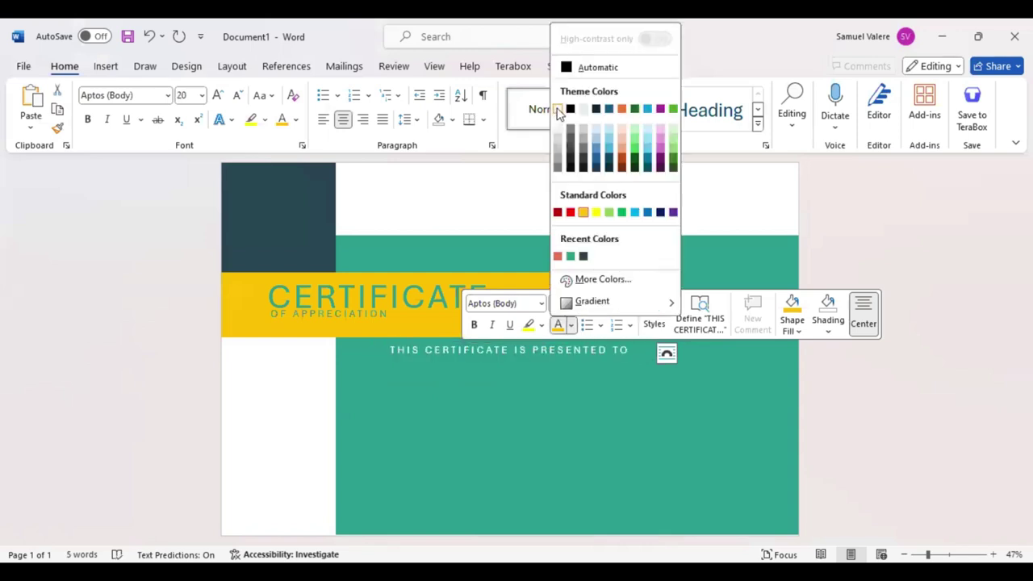
click(558, 111)
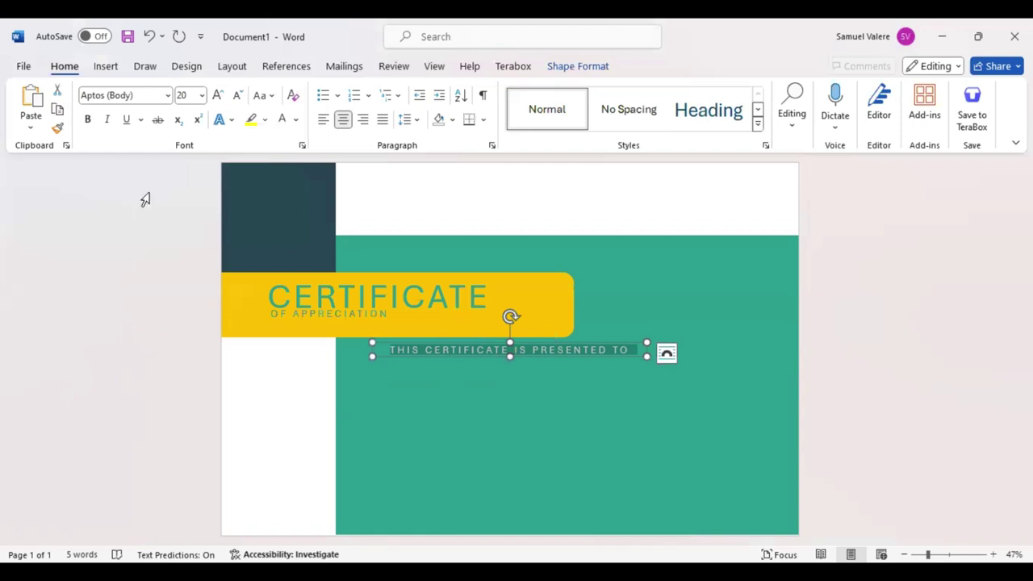
click(106, 66)
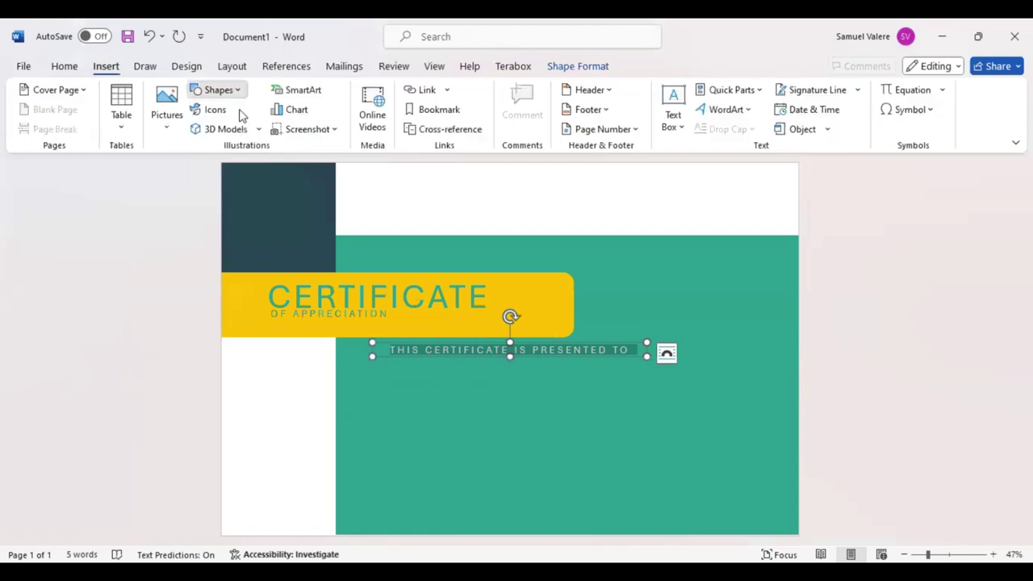
Draw a text box below the presented-to line reading 'Name Surname'.
click(216, 89)
click(196, 132)
drag(392, 379, 666, 418)
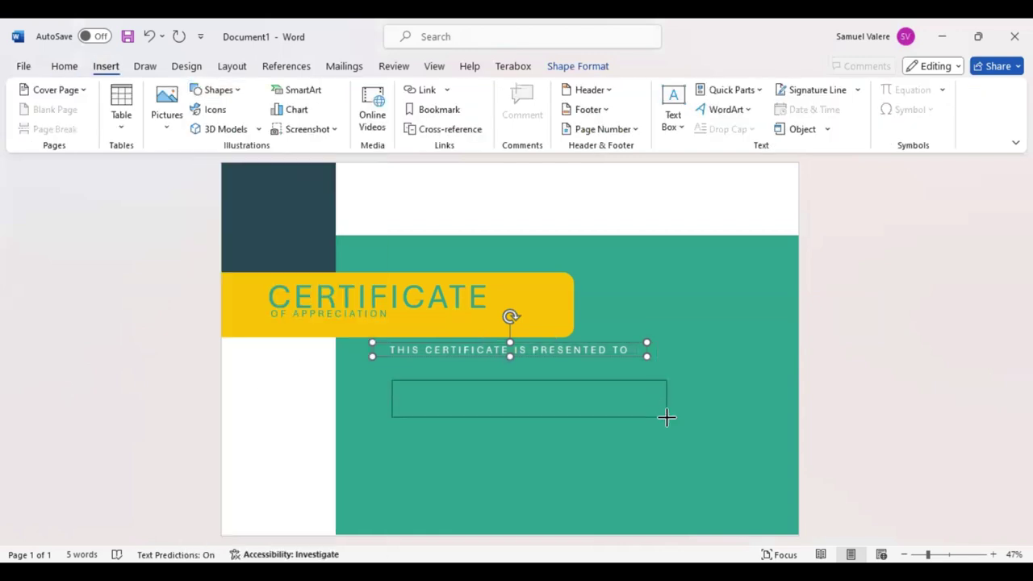
text(Na)
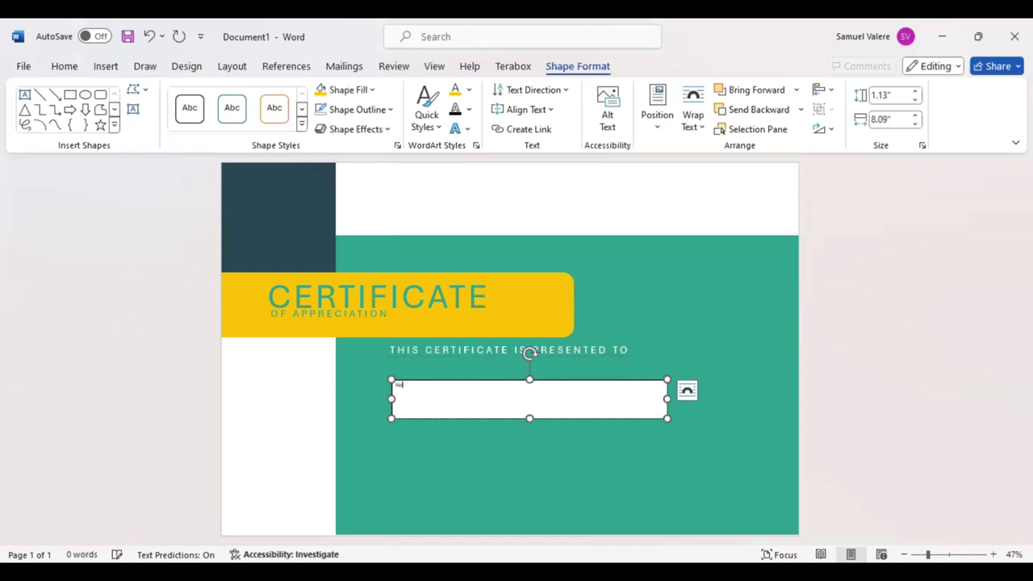
text(me Surna)
text(me)
drag(442, 385, 395, 385)
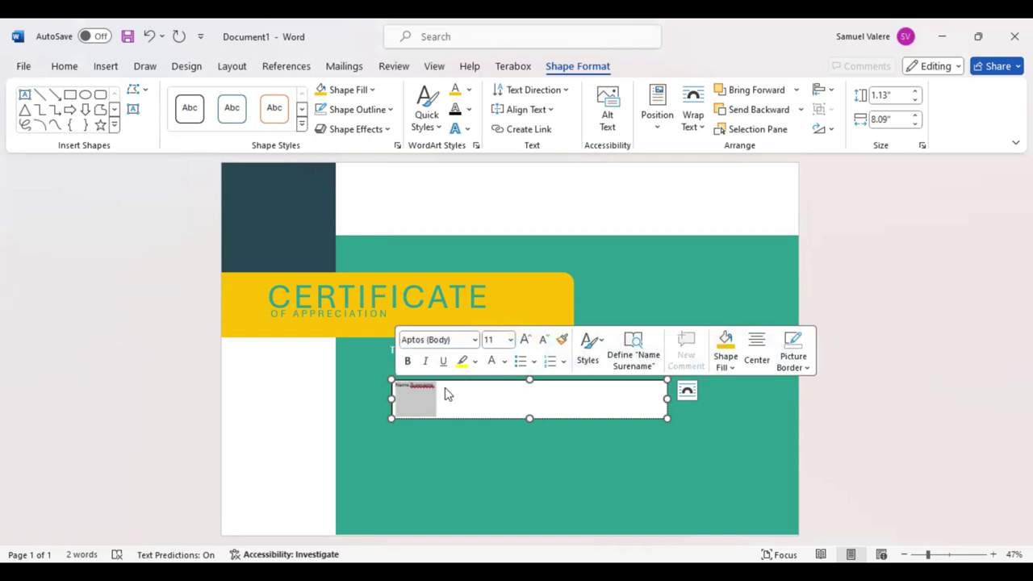
key(Right)
key(BackSpace)
key(BackSpace)
key(BackSpace)
key(BackSpace)
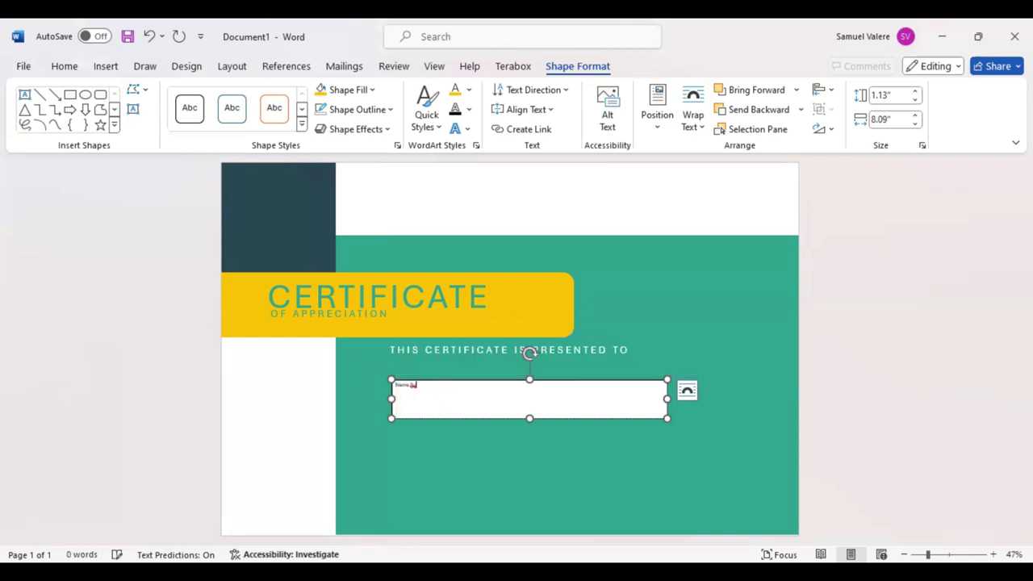
key(BackSpace)
text(rname)
triple_click(414, 385)
Set the name in Vivaldi, remove the box's fill and colour the text gold.
click(455, 341)
text(Vivaldi)
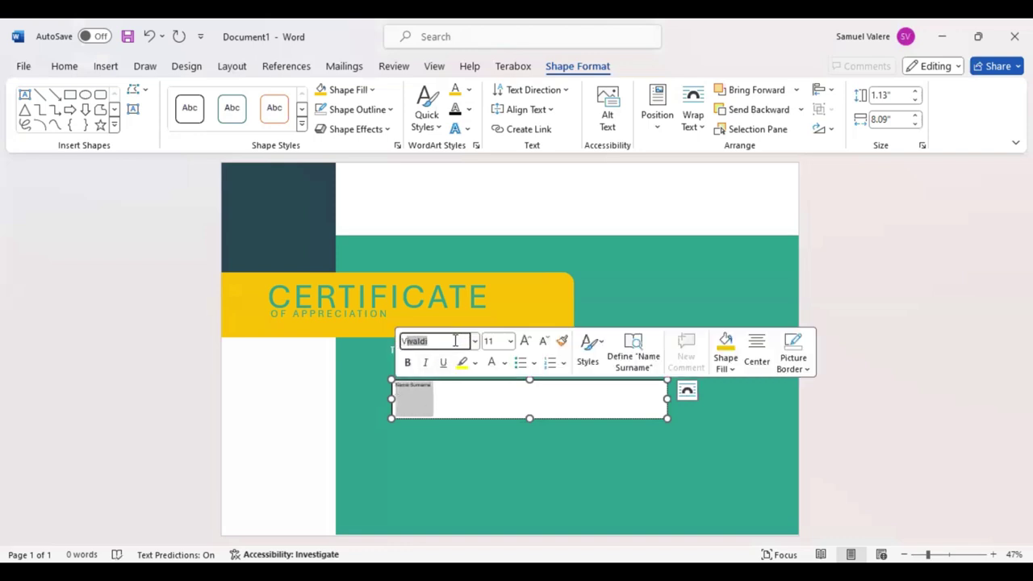
key(Return)
click(373, 89)
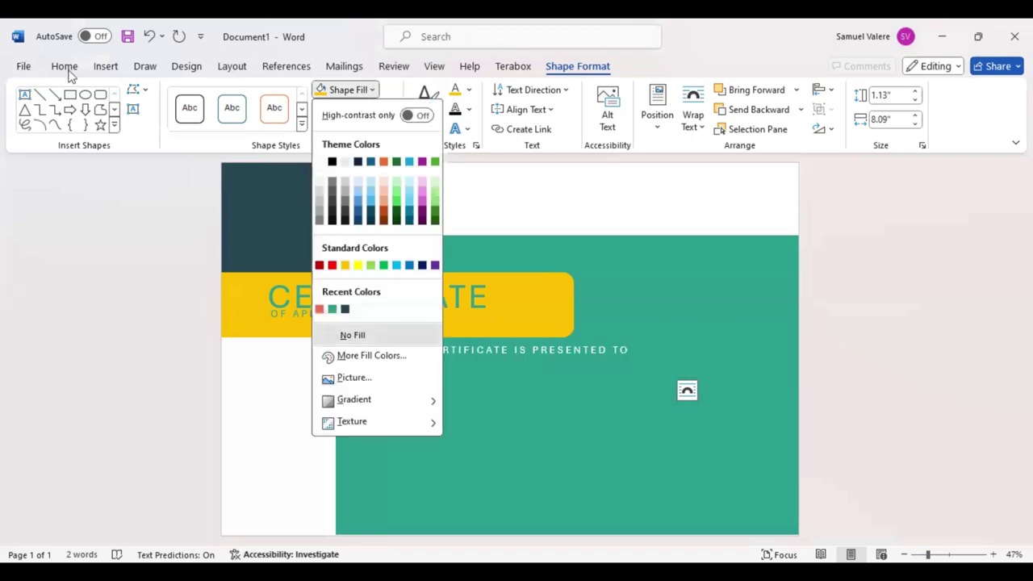
click(64, 66)
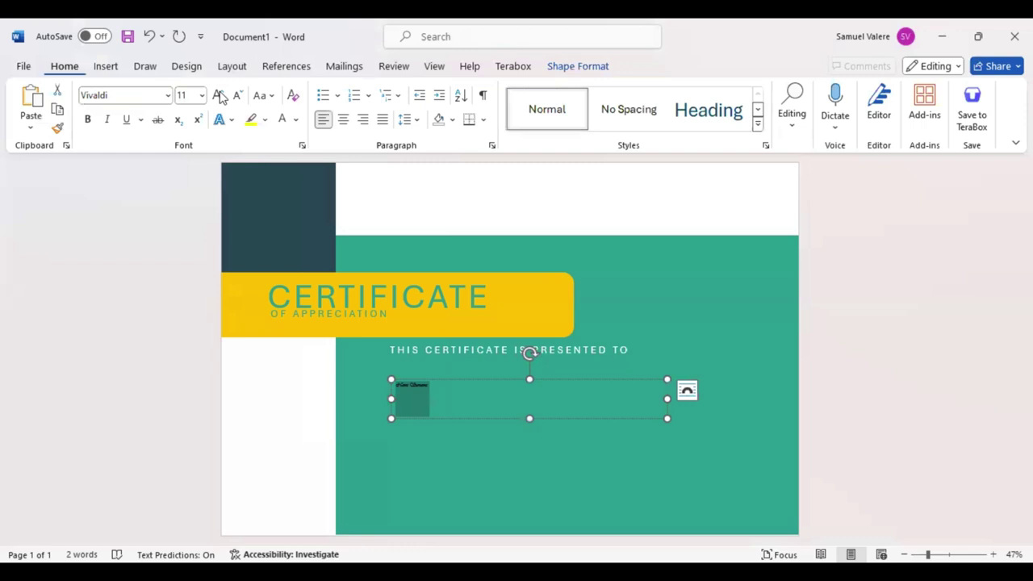
click(295, 119)
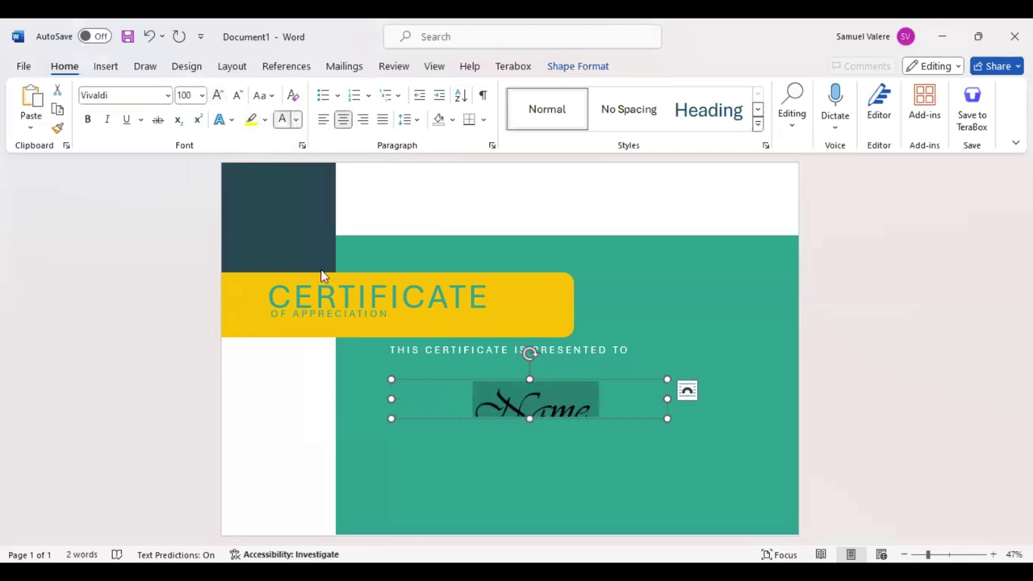
click(305, 320)
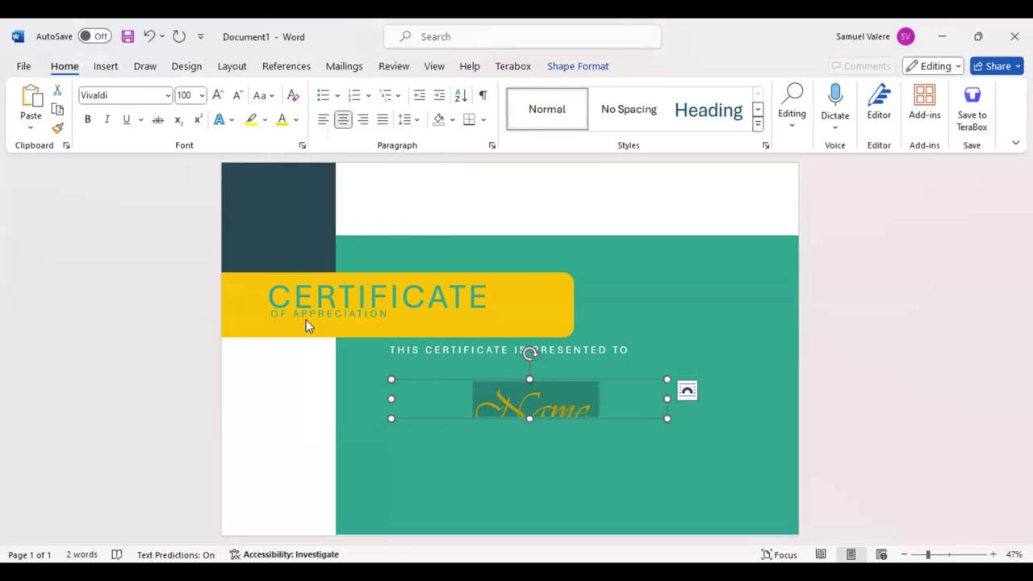
Widen the Name Surname box and centre it just beneath the presented-to line.
text( Surname)
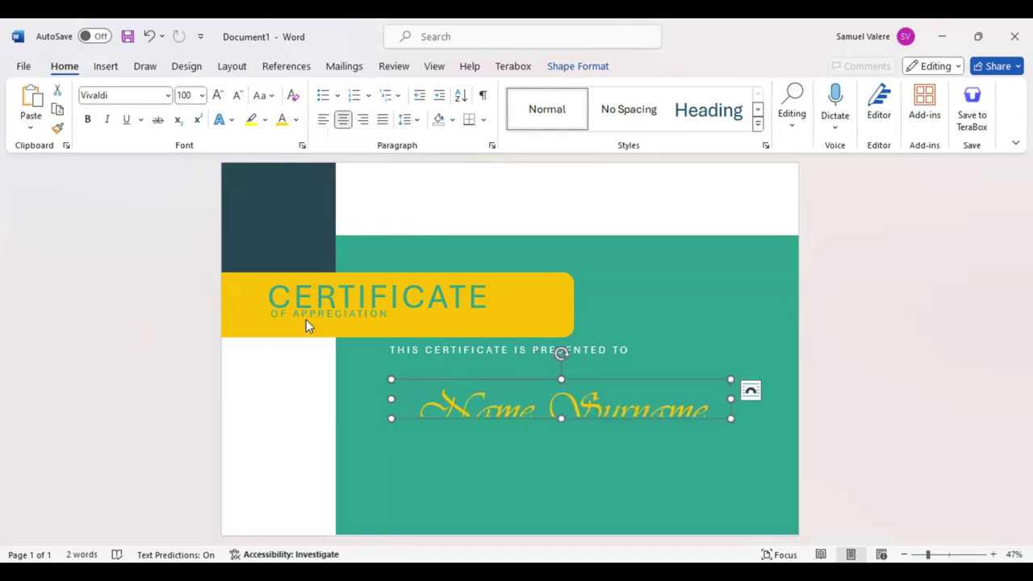
mouse_move(560, 418)
mouse_down()
mouse_move(567, 438)
mouse_move(516, 418)
mouse_up()
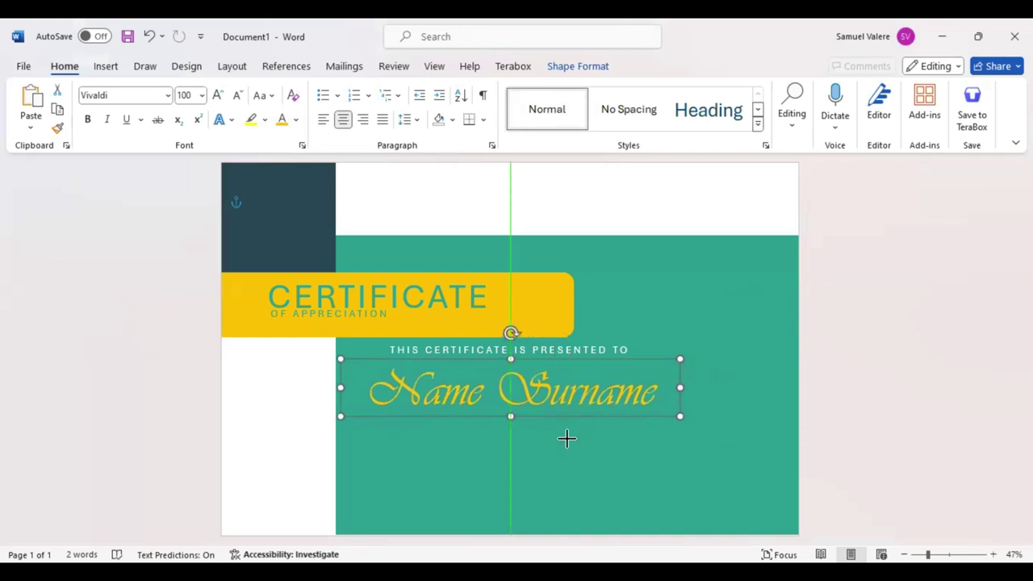
drag(567, 438, 566, 437)
key(Up)
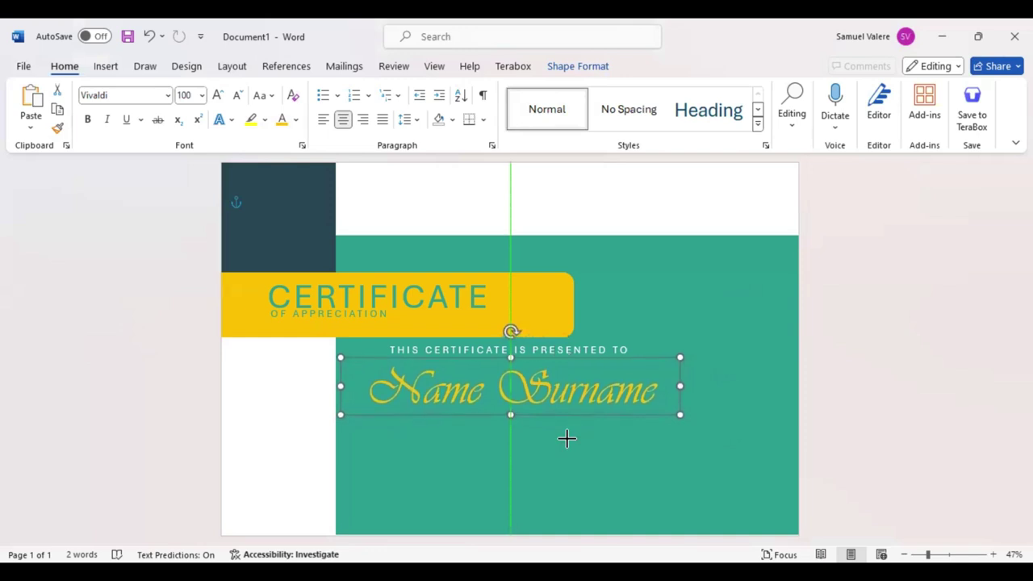
key(Up)
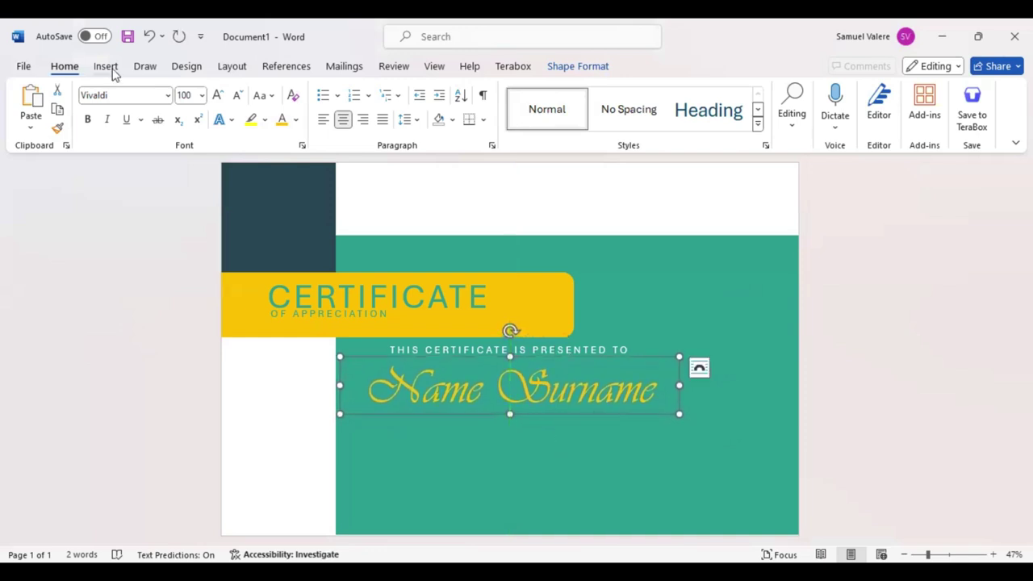
Draw a text box below the name and paste the appreciation paragraph into it.
click(106, 66)
click(218, 90)
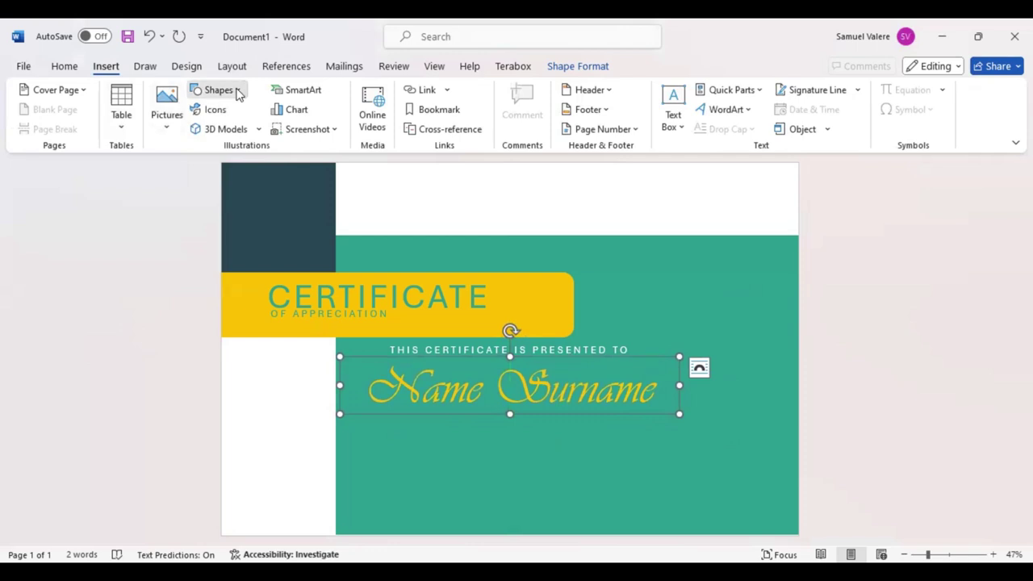
drag(413, 431, 690, 499)
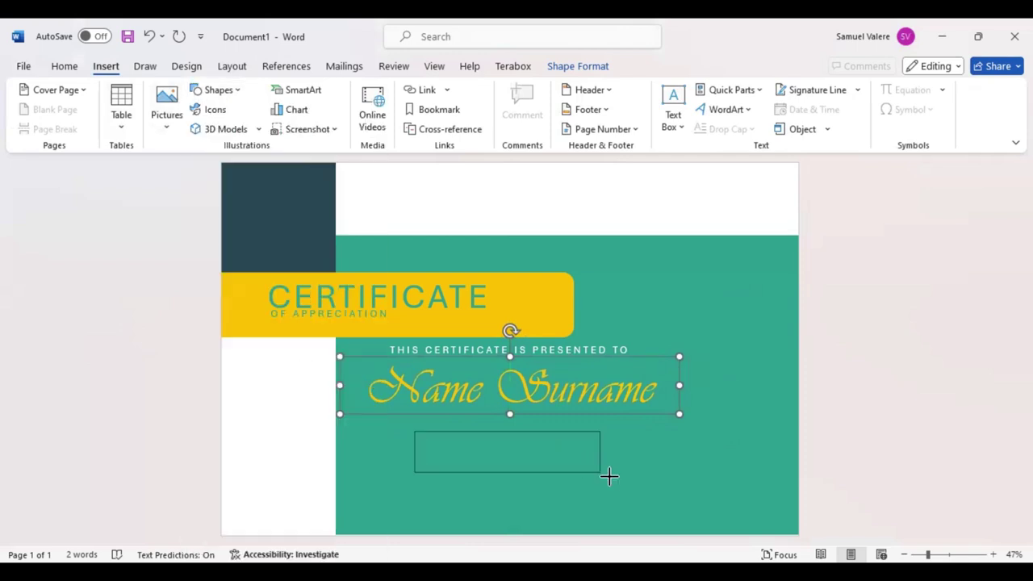
key(ctrl+v)
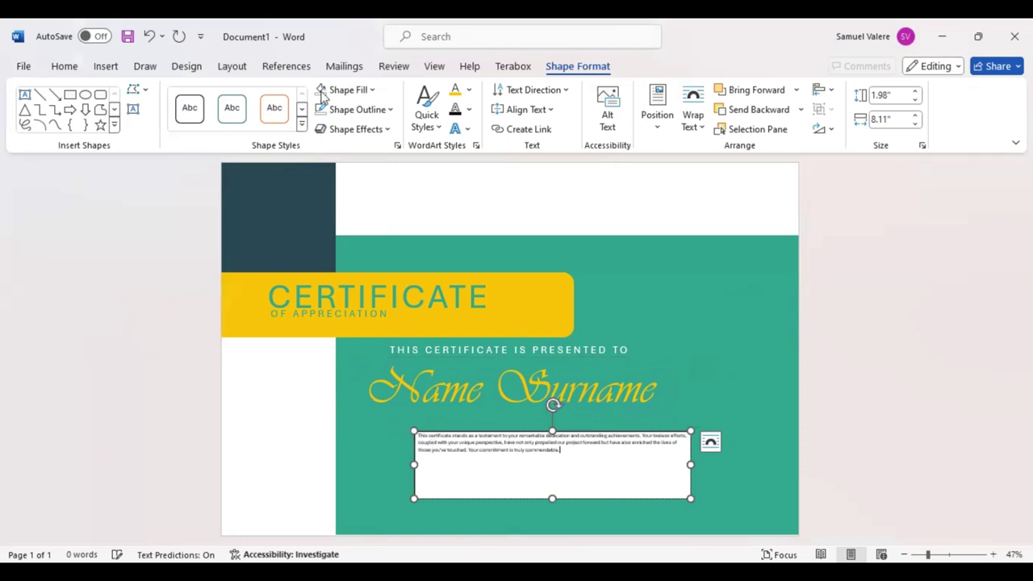
Centre the paragraph, enlarge it to 22 point and make it white.
key(ctrl+a)
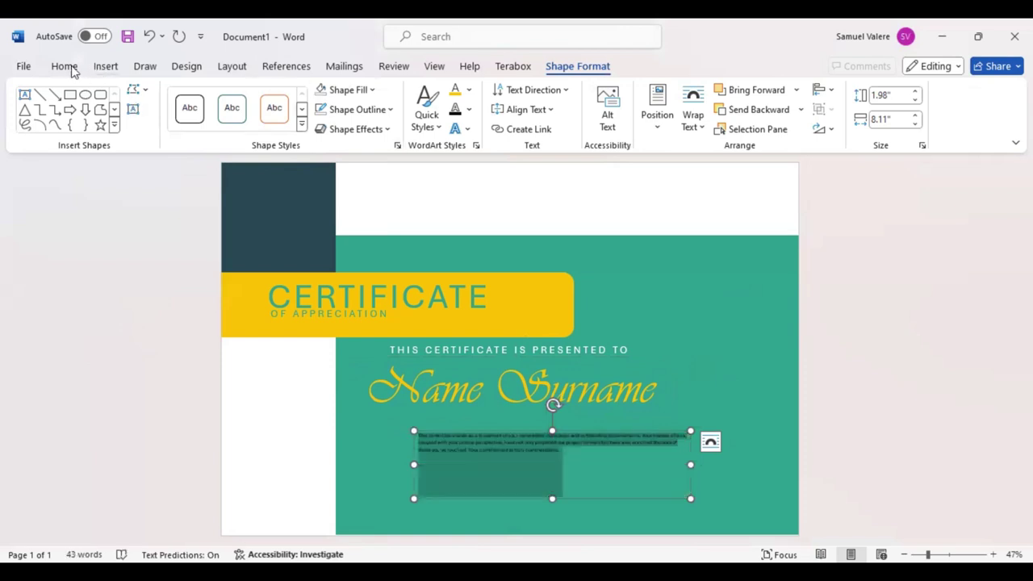
click(71, 69)
click(343, 119)
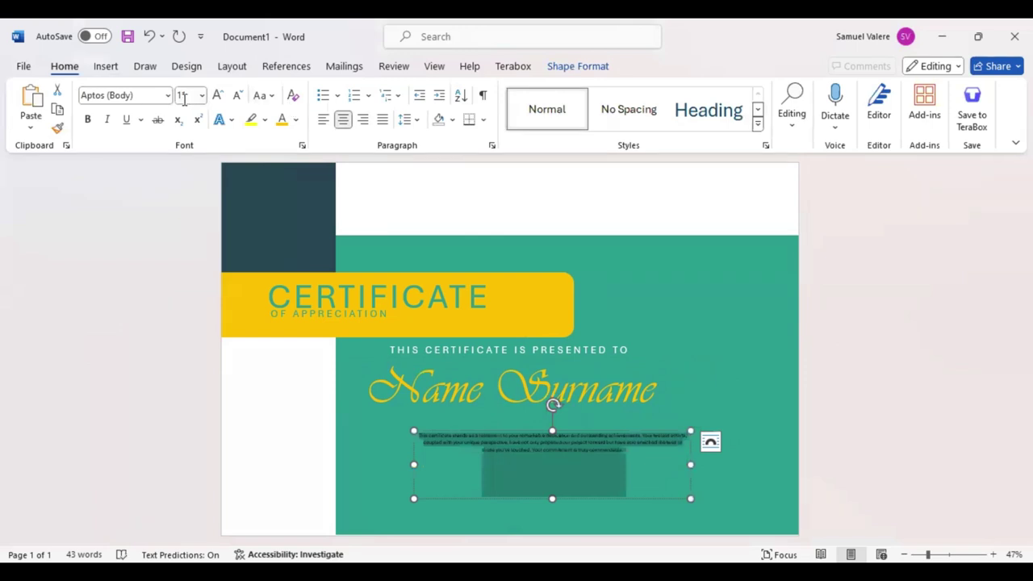
click(217, 95)
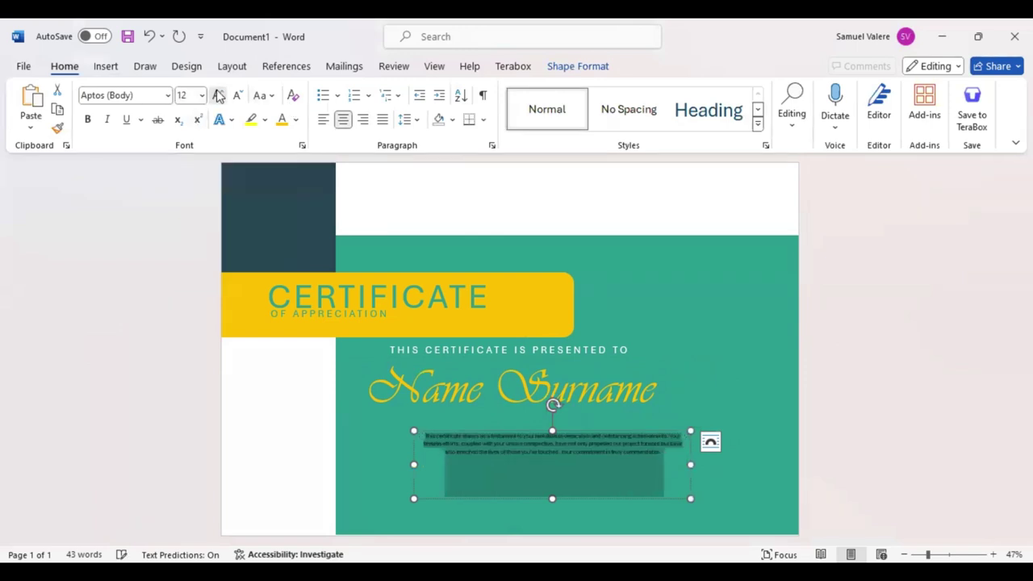
click(218, 96)
click(218, 95)
click(218, 96)
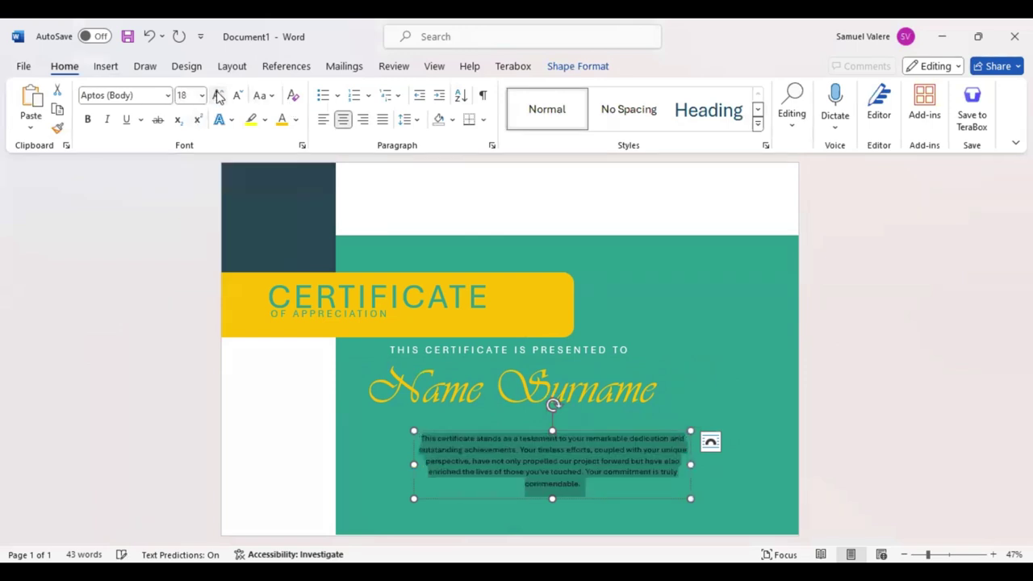
click(218, 95)
click(218, 95)
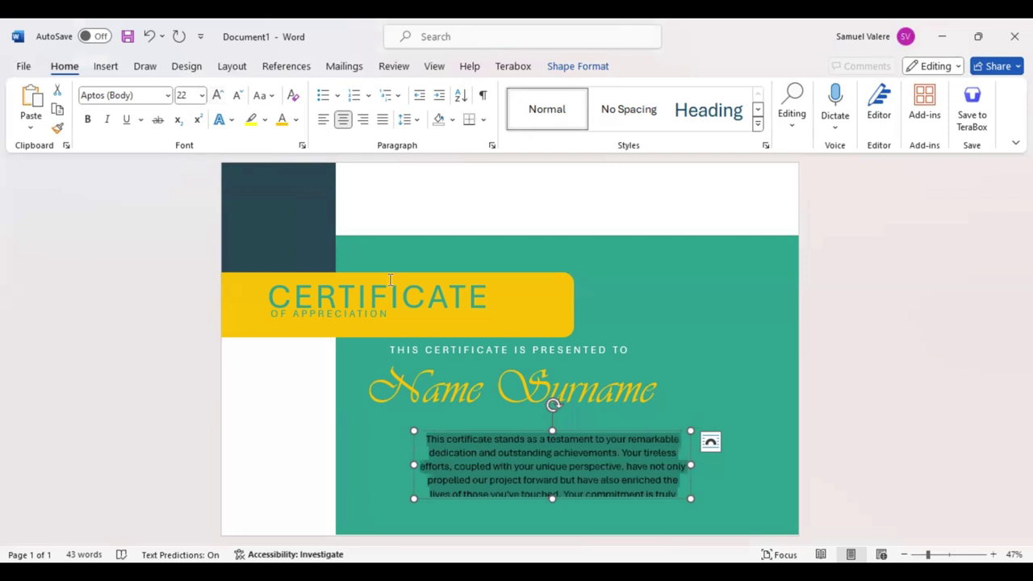
click(296, 119)
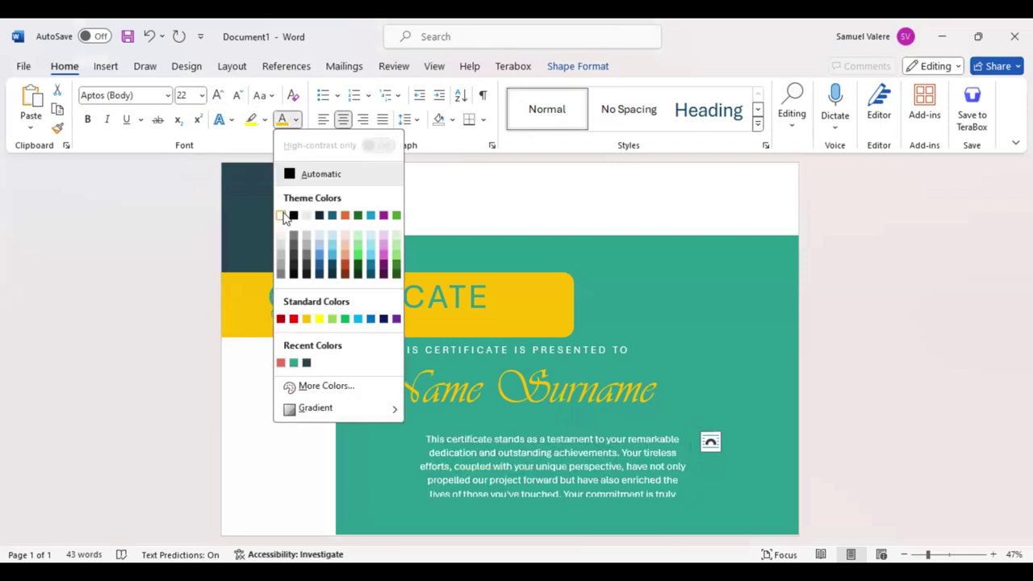
click(282, 217)
Align the paragraph box on the page's centre guide and widen the green rectangle slightly.
drag(408, 465, 364, 466)
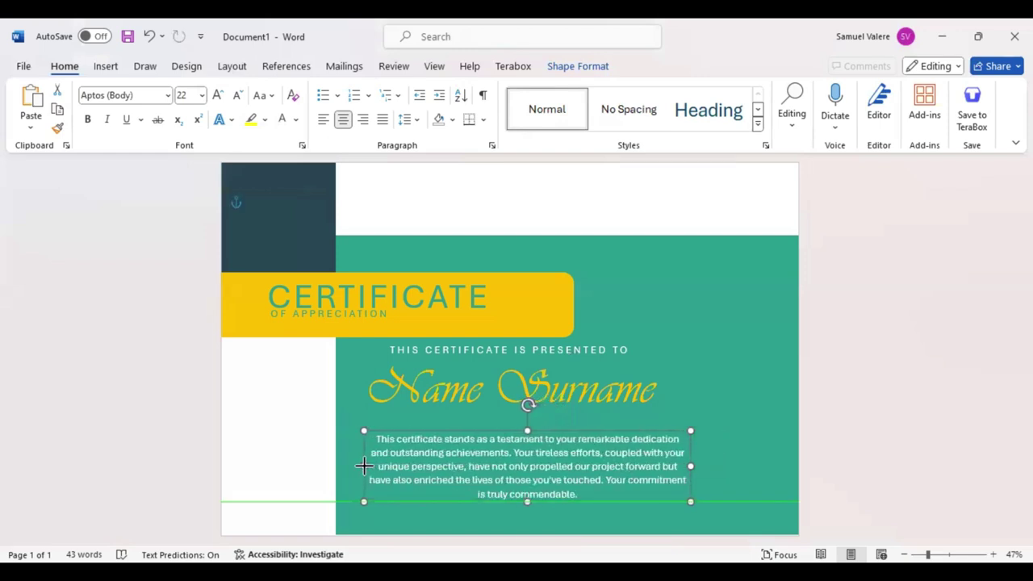
key(ctrl+z)
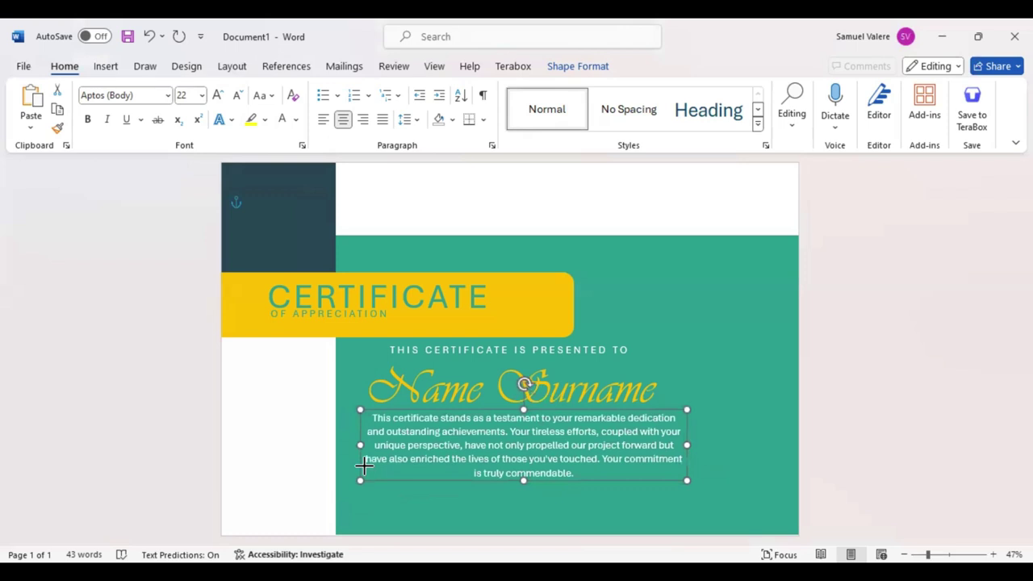
drag(364, 466, 364, 465)
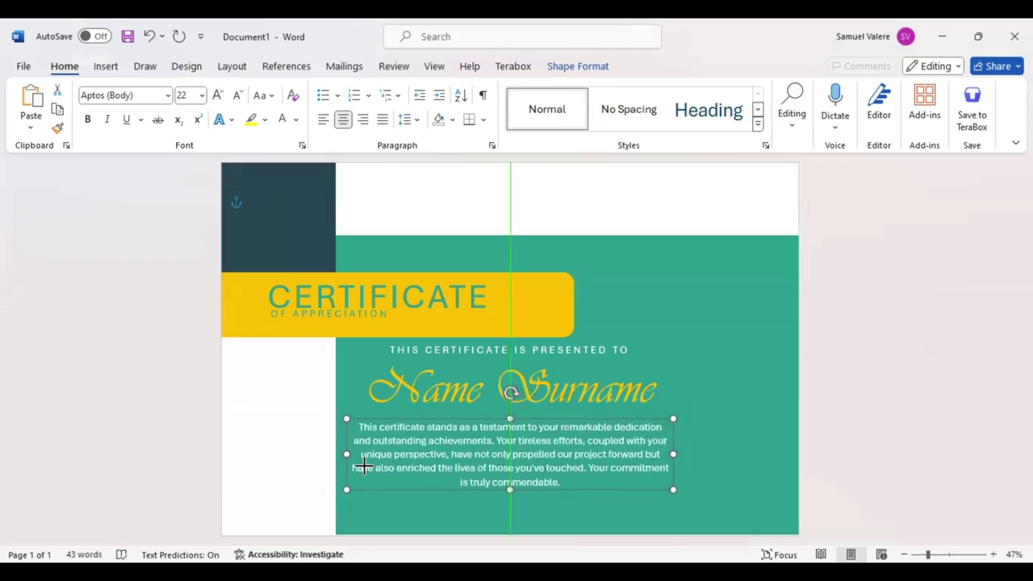
click(564, 530)
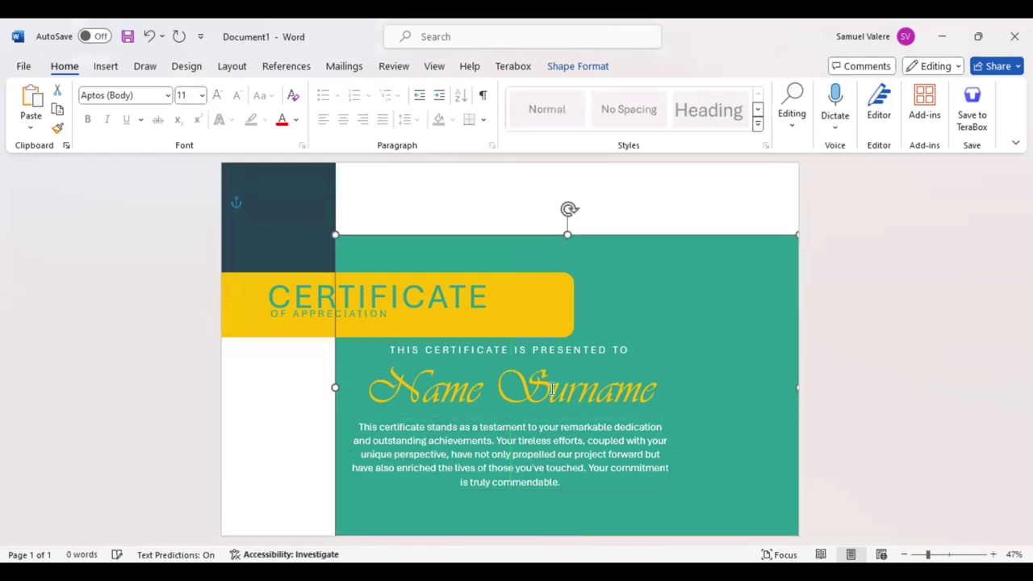
drag(797, 388, 812, 387)
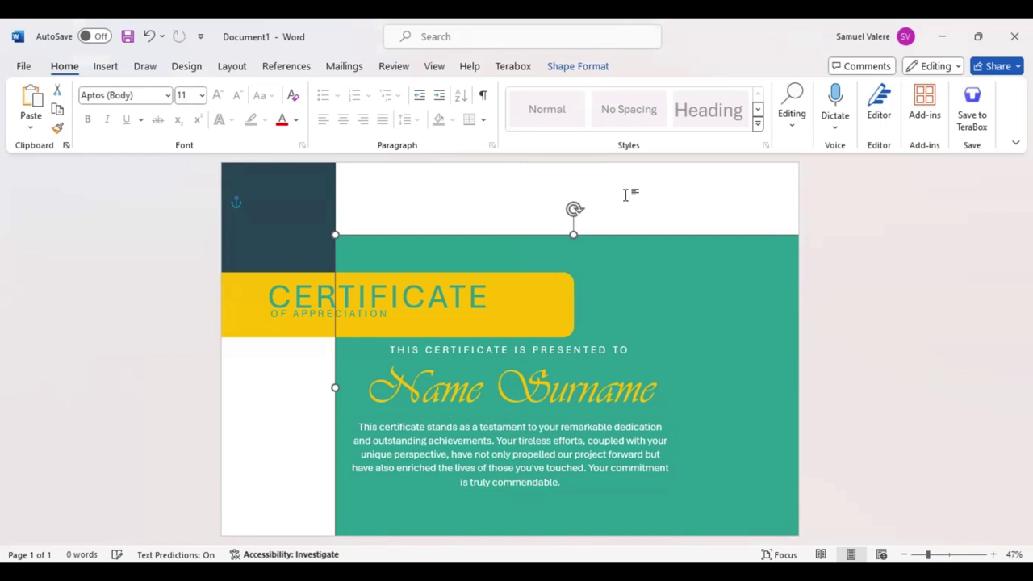
click(554, 202)
Draw a small Signature text box at the certificate's bottom-left.
click(106, 68)
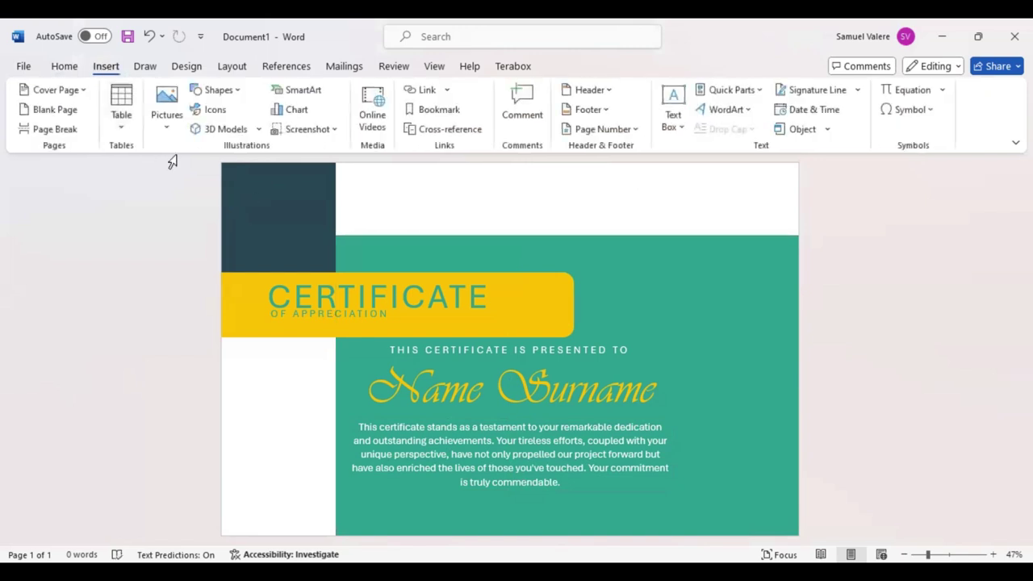
click(235, 91)
click(197, 131)
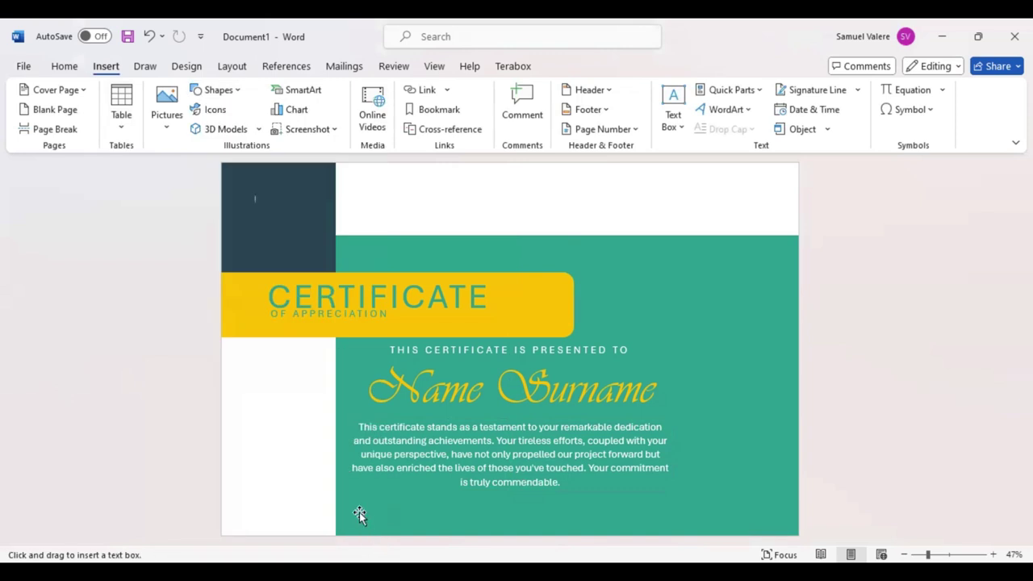
click(148, 36)
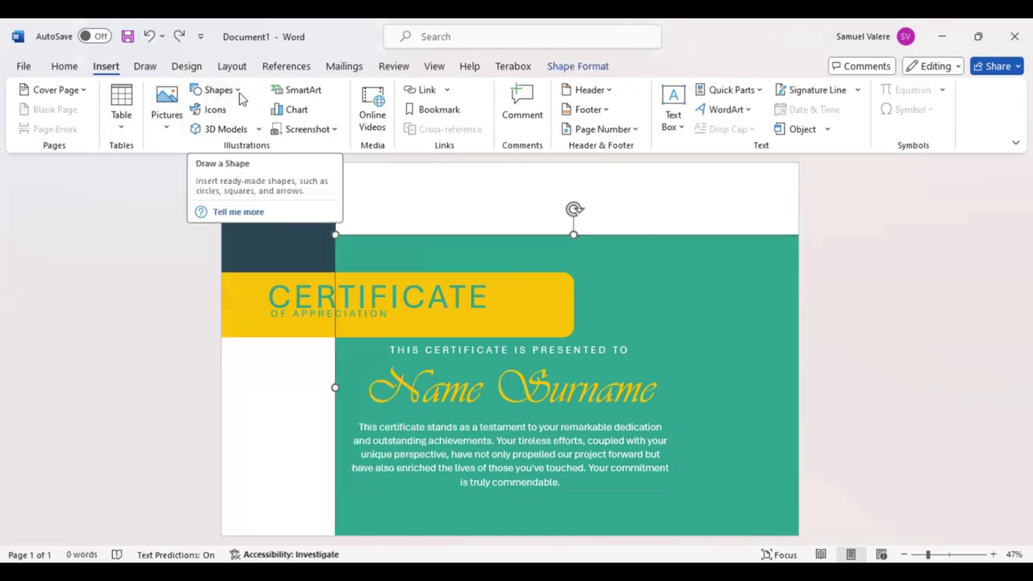
click(239, 93)
click(201, 131)
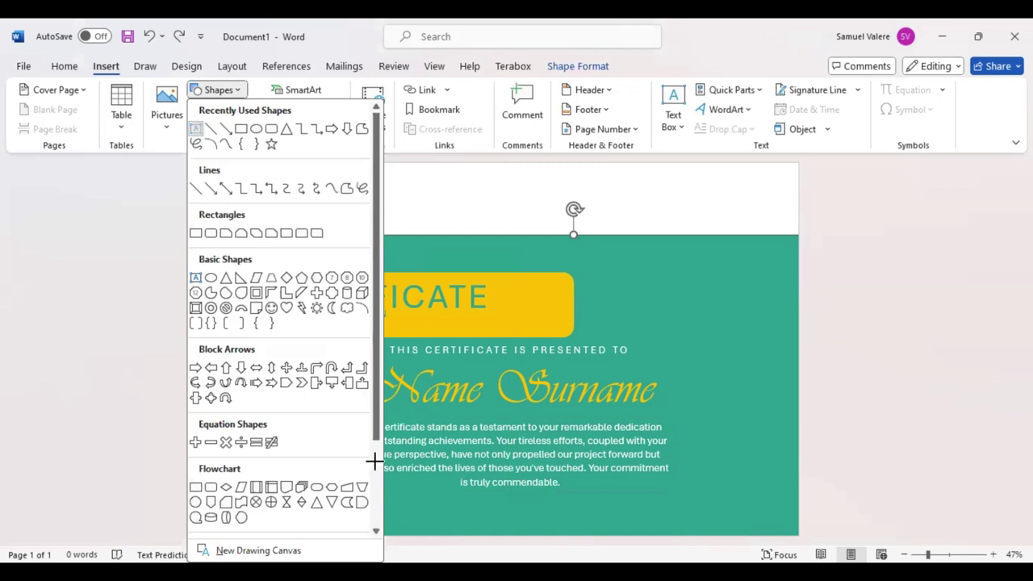
drag(363, 503, 424, 521)
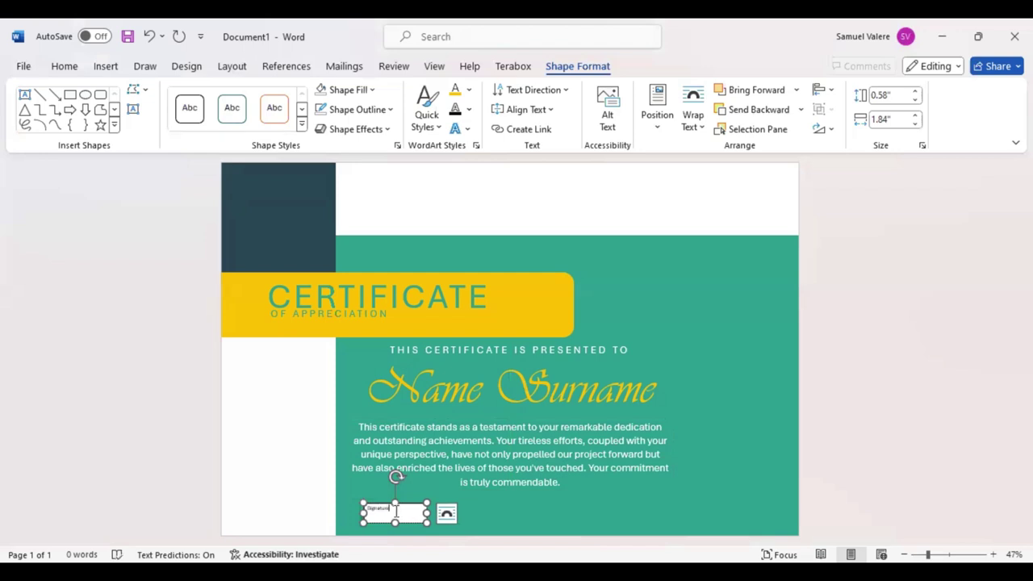
drag(400, 509, 363, 509)
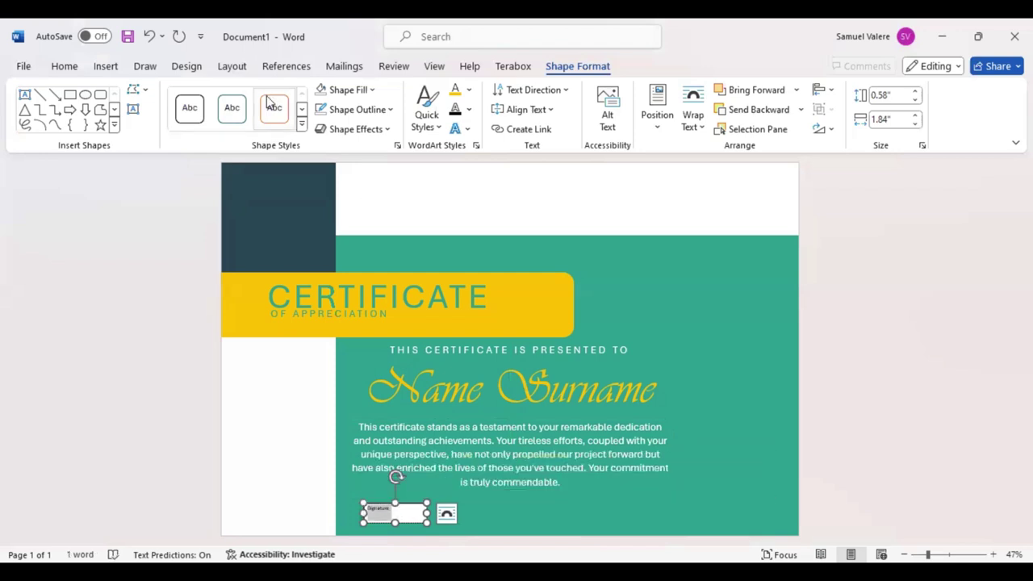
Give the label no fill and centred, uppercase, 14-point white text.
click(321, 90)
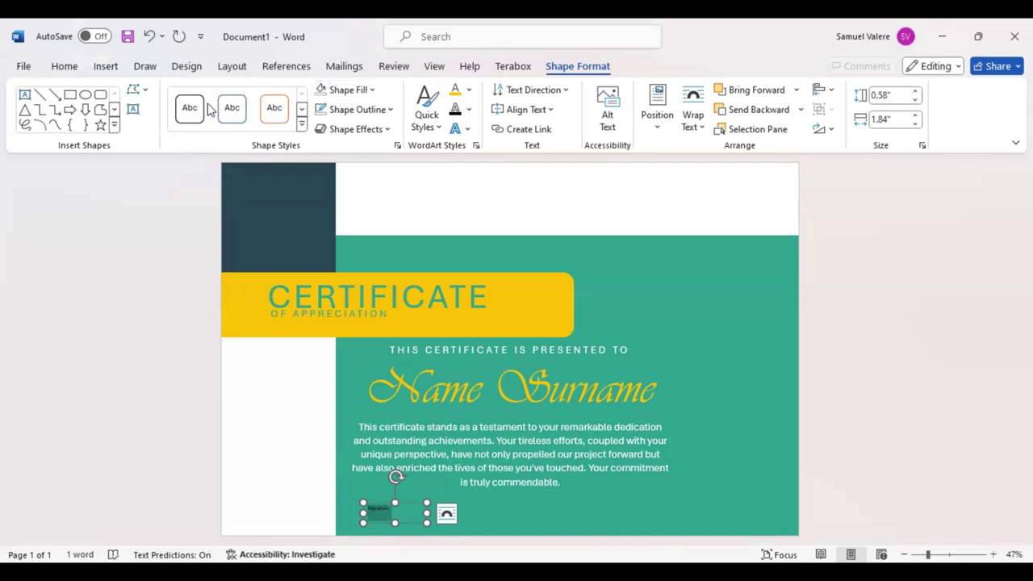
click(72, 69)
click(343, 119)
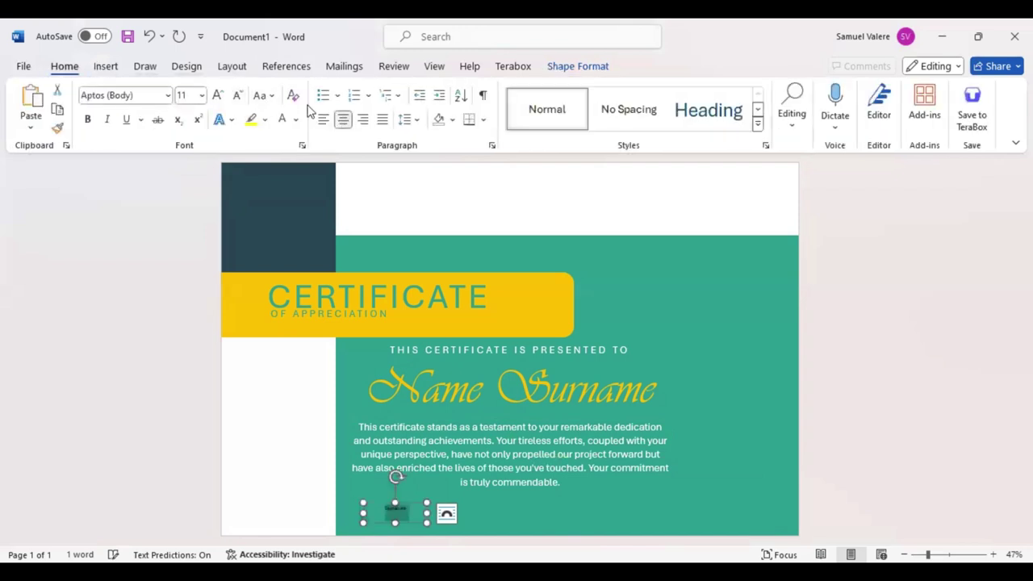
click(264, 95)
click(217, 95)
click(217, 96)
click(282, 121)
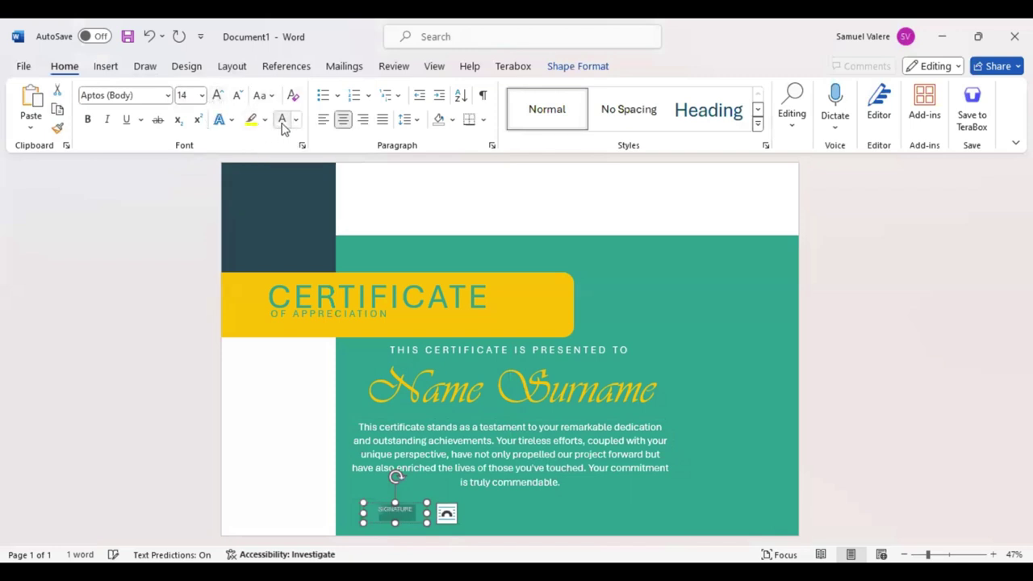
click(394, 522)
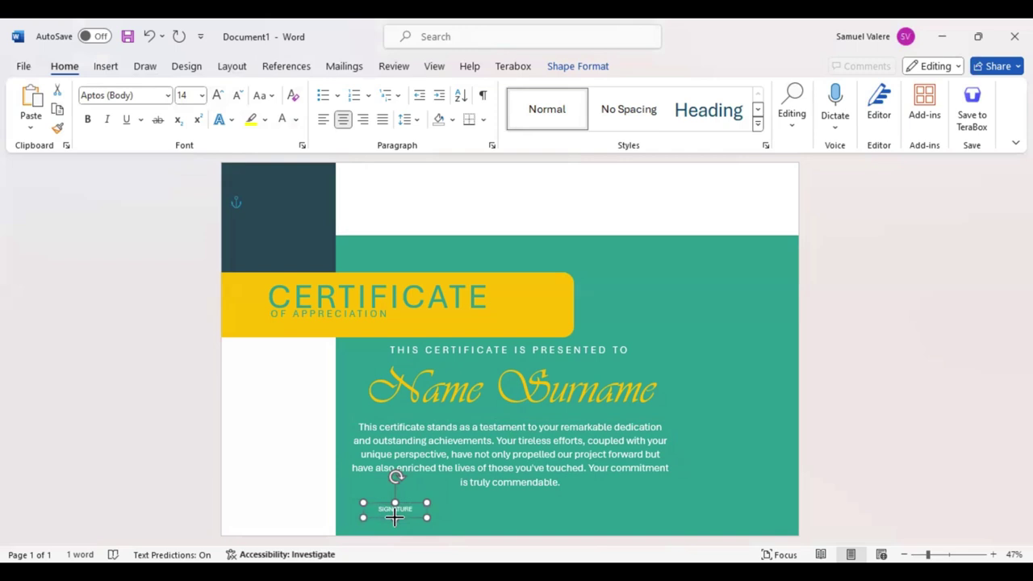
Duplicate the SIGNATURE label to the bottom right and nudge both labels down.
drag(394, 522, 394, 523)
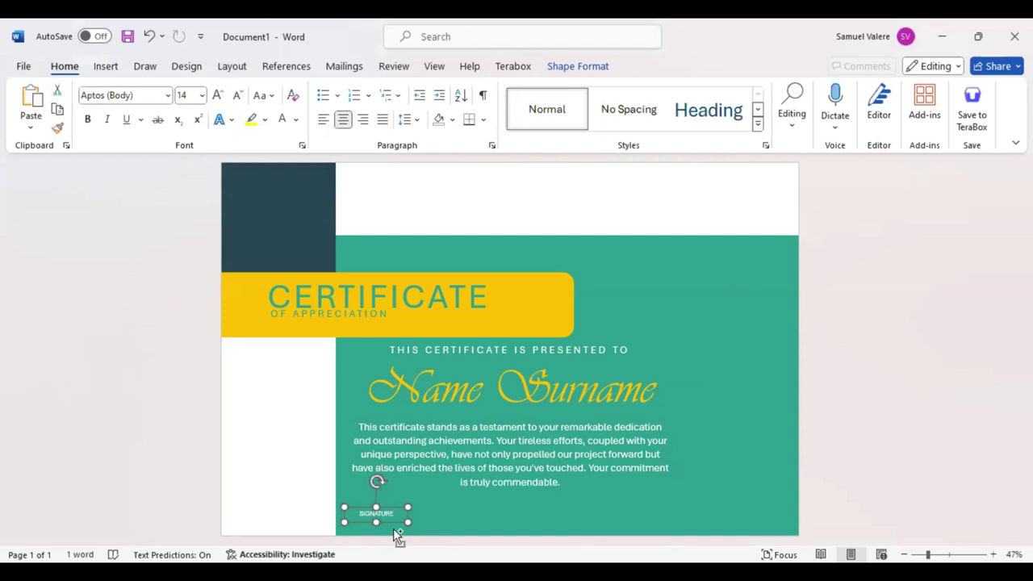
drag(394, 523, 395, 524)
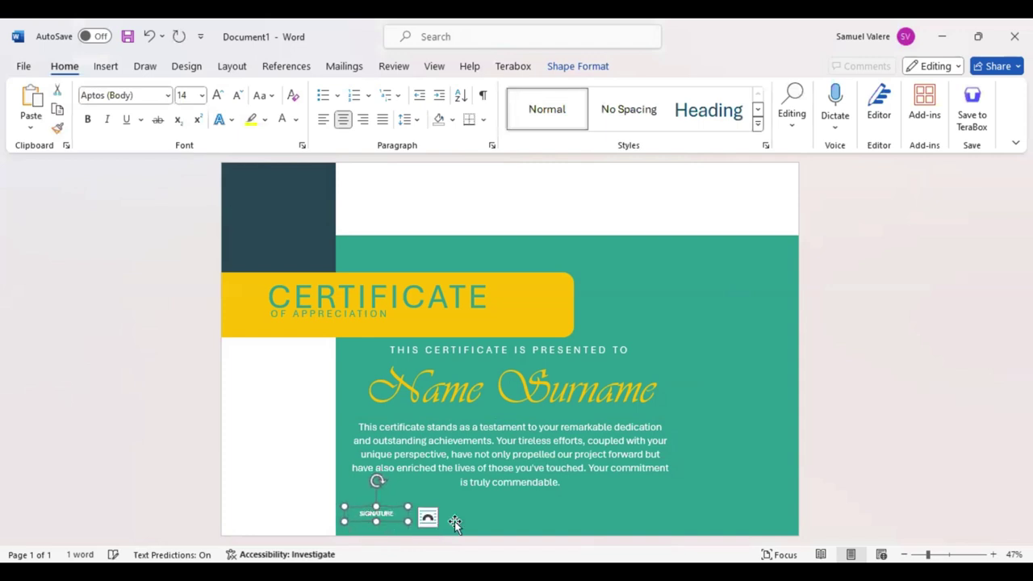
key(Right)
key(Right)
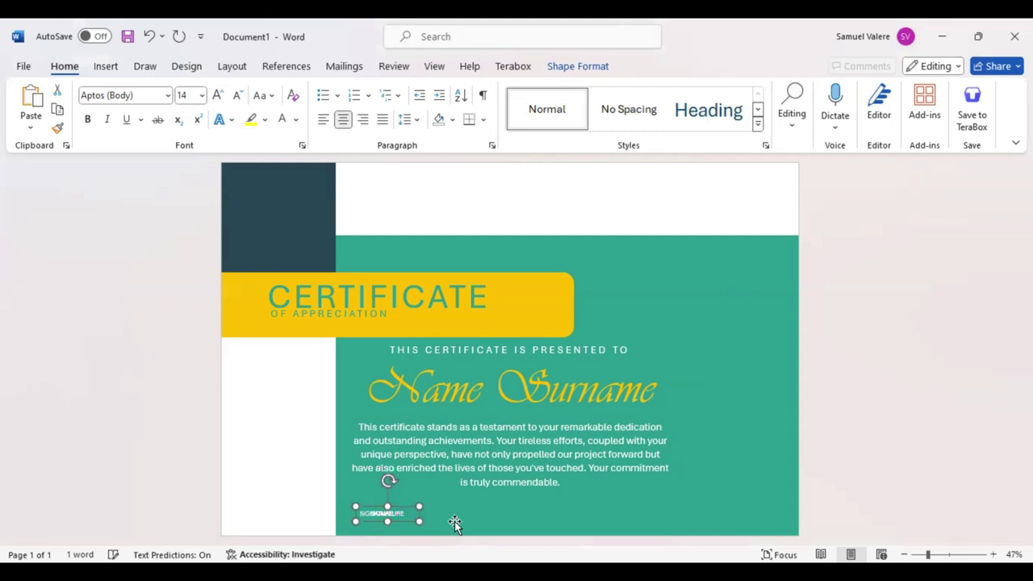
key(Right)
key(Right)
key(Right)
key(Right)
key(Right)
key(Right)
key(Right)
key(Right)
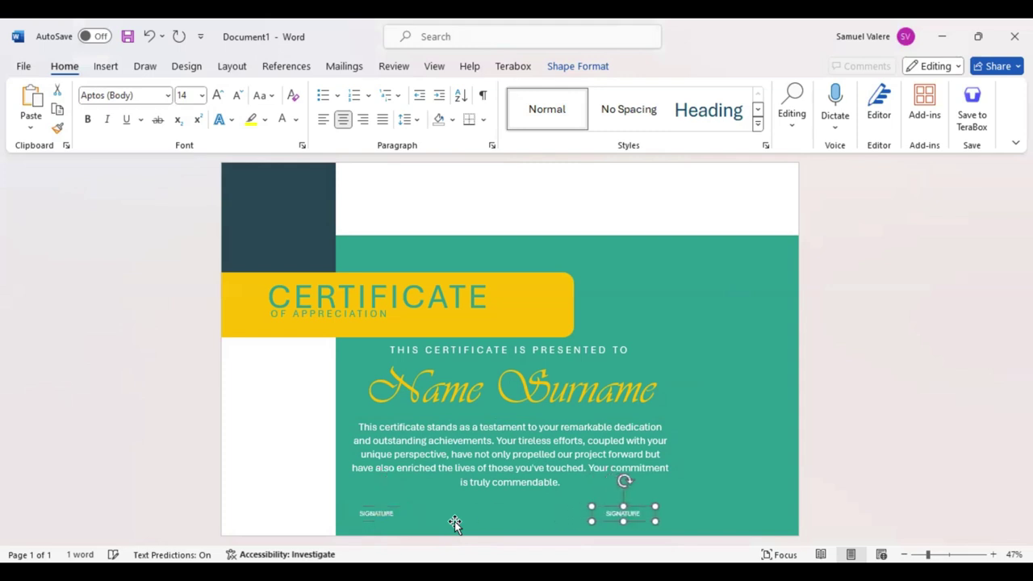
key(Right)
key(Right)
key(Right)
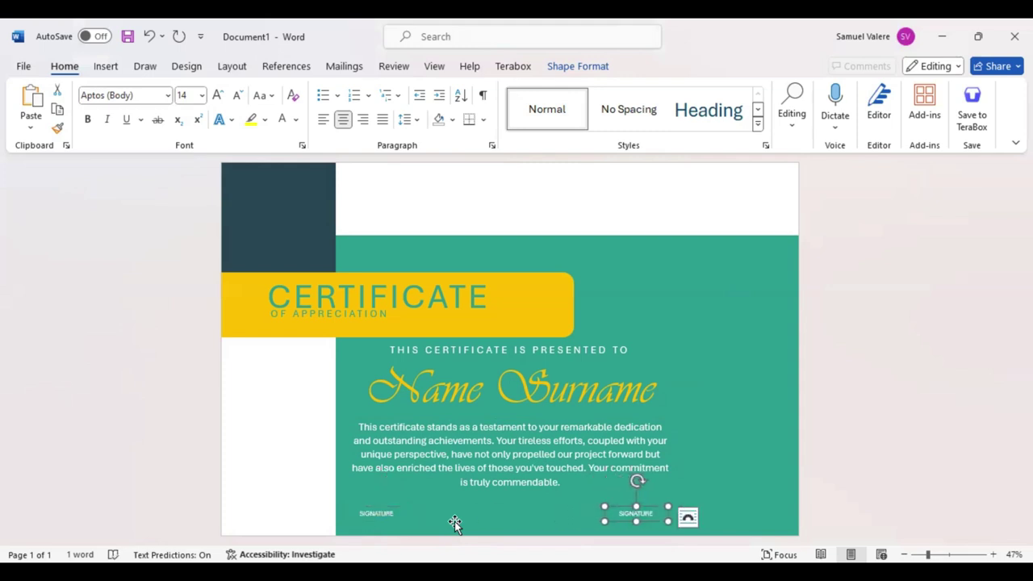
shift+click(376, 513)
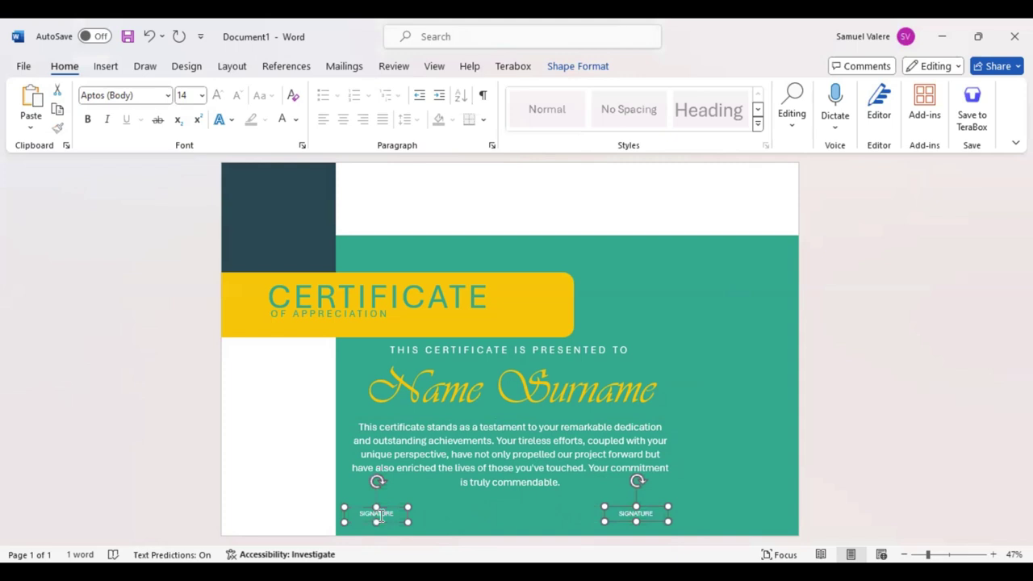
key(Down)
key(Down)
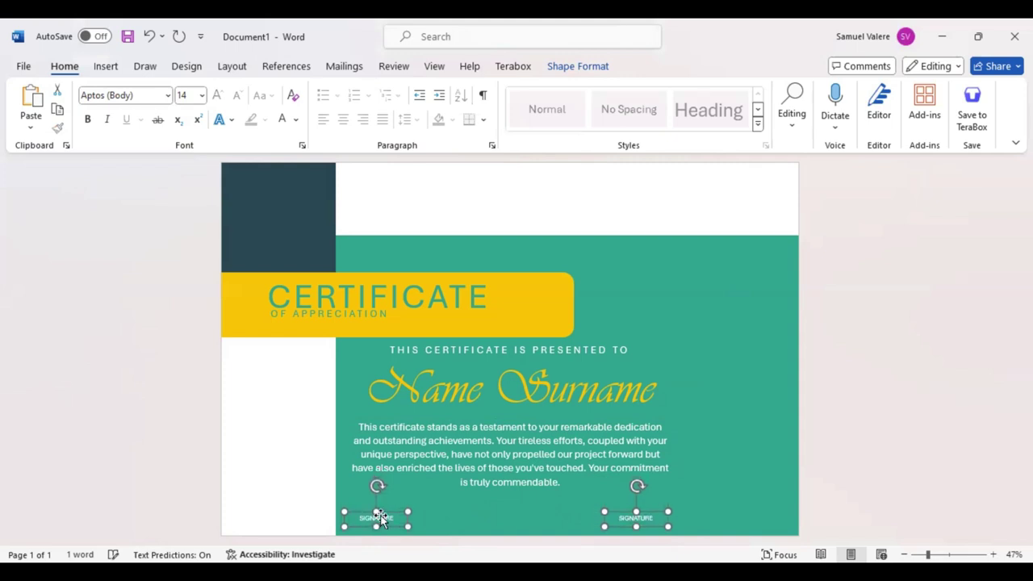
key(Down)
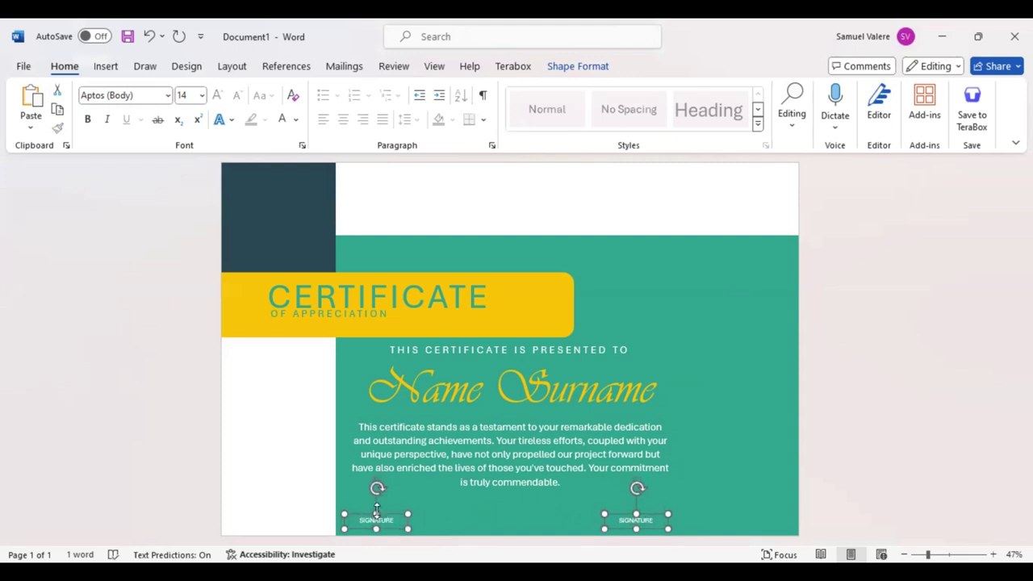
Draw a white line above the left SIGNATURE label and duplicate it over the right one.
click(105, 67)
click(231, 91)
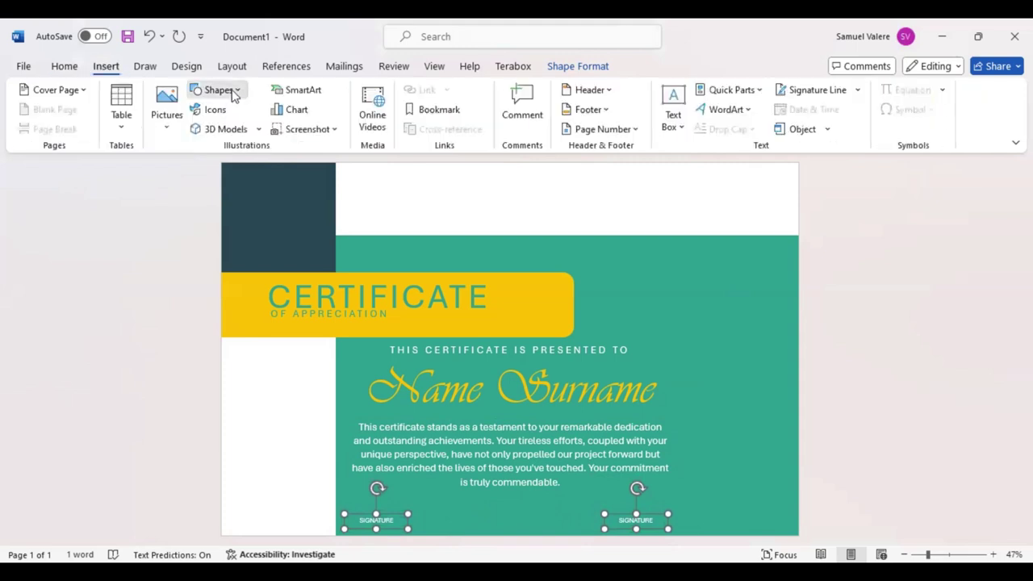
click(211, 131)
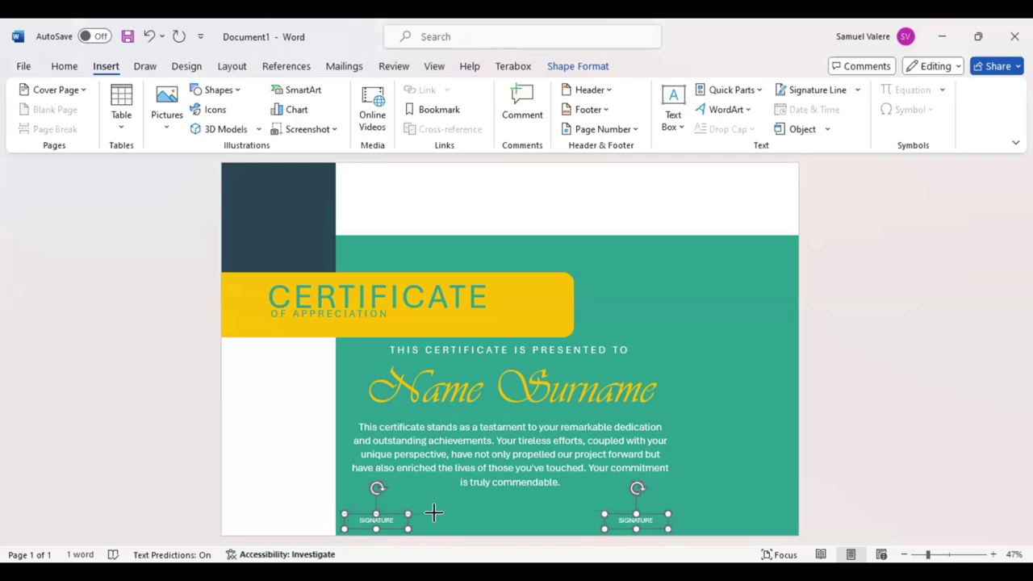
drag(434, 512, 434, 514)
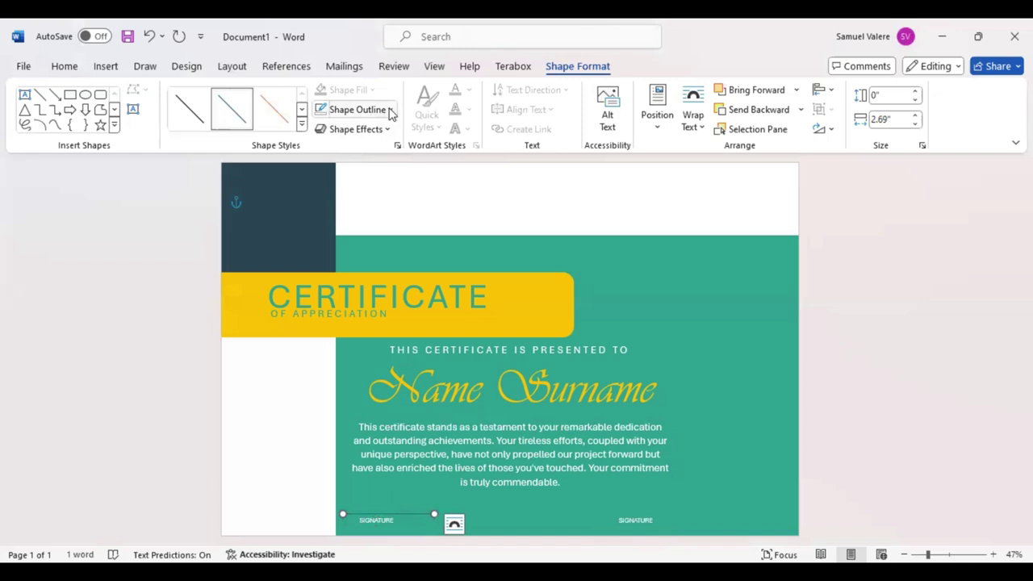
click(390, 111)
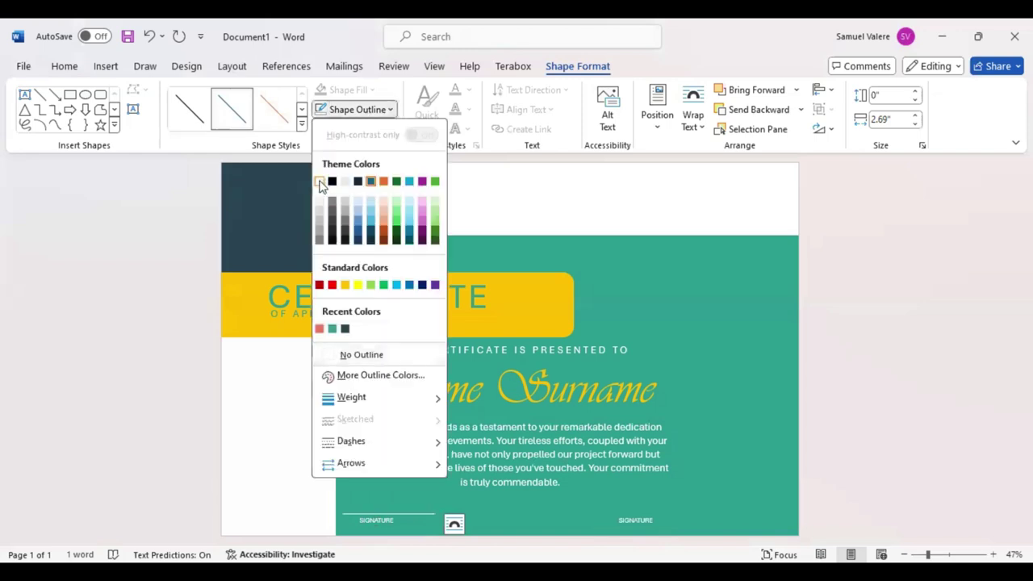
click(319, 181)
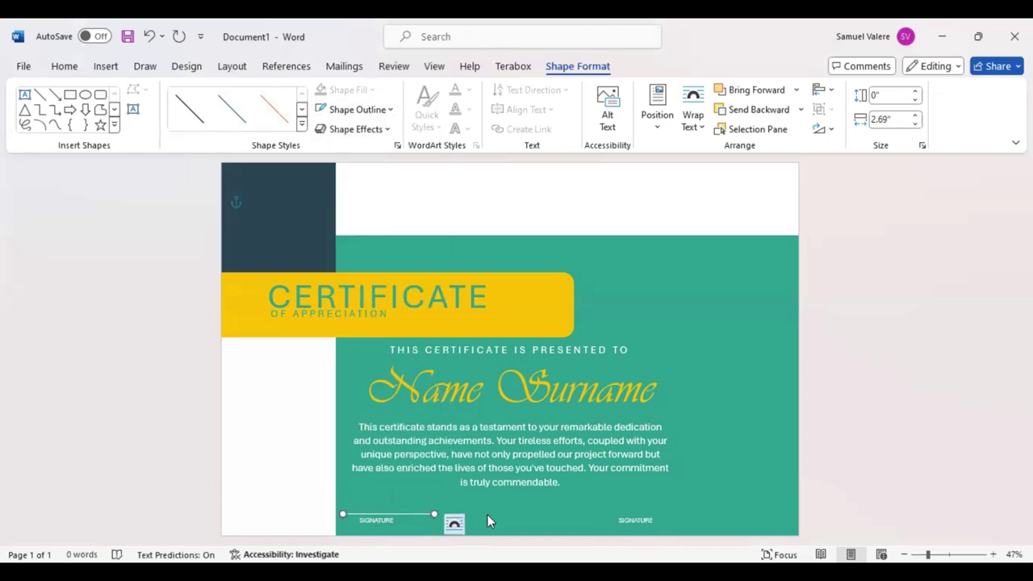
key(Right)
key(Right)
key(Right)
key(Right)
key(Right)
key(Right)
key(Right)
key(Right)
key(Right)
key(Right)
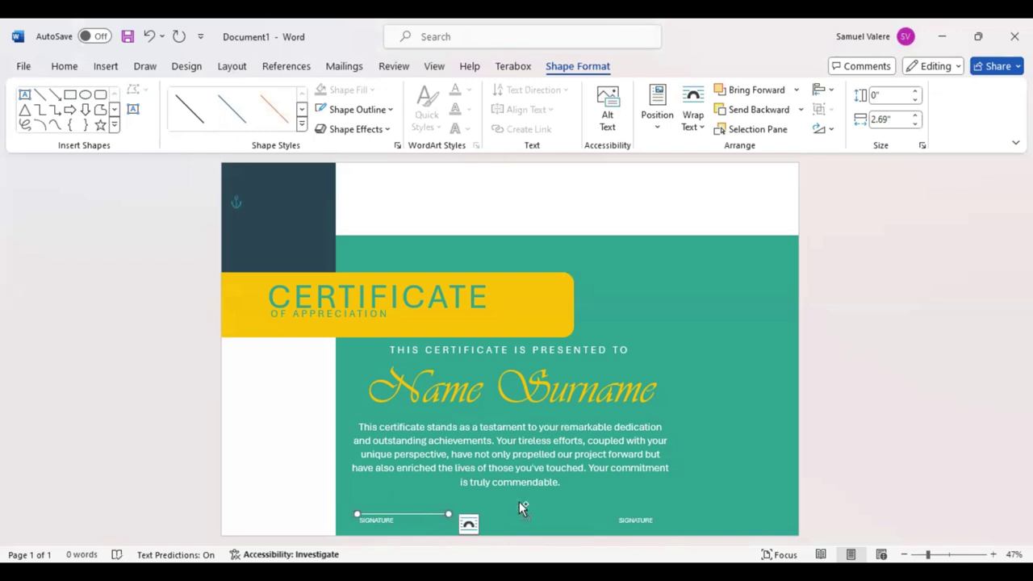
key(Right)
key(Right)
key(Right)
key(Right)
key(Right)
key(Right)
key(Right)
key(Right)
key(Right)
key(Right)
key(Right)
key(Right)
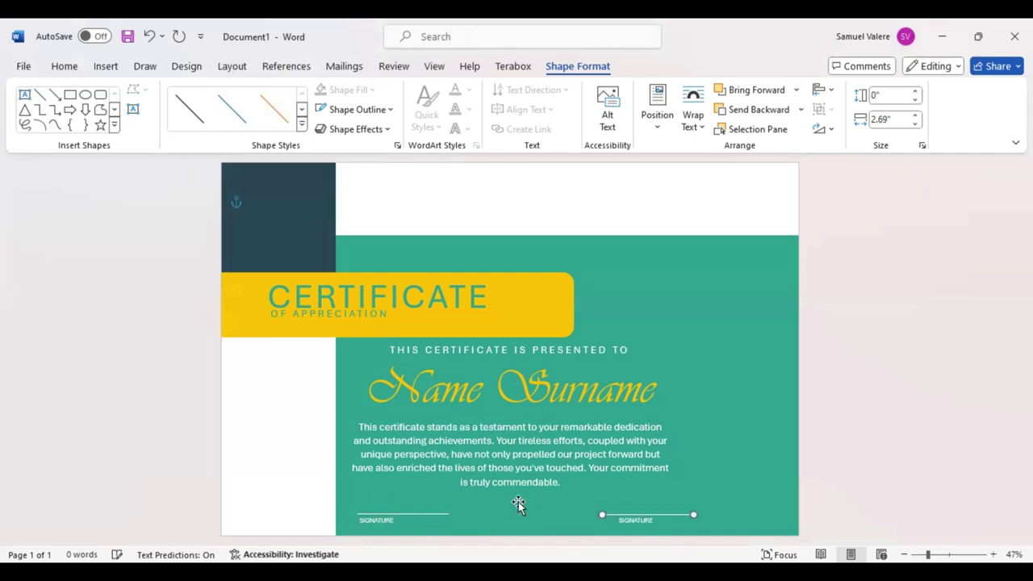
key(Right)
key(Right)
key(Right)
key(Right)
key(Right)
key(Right)
key(Right)
key(Right)
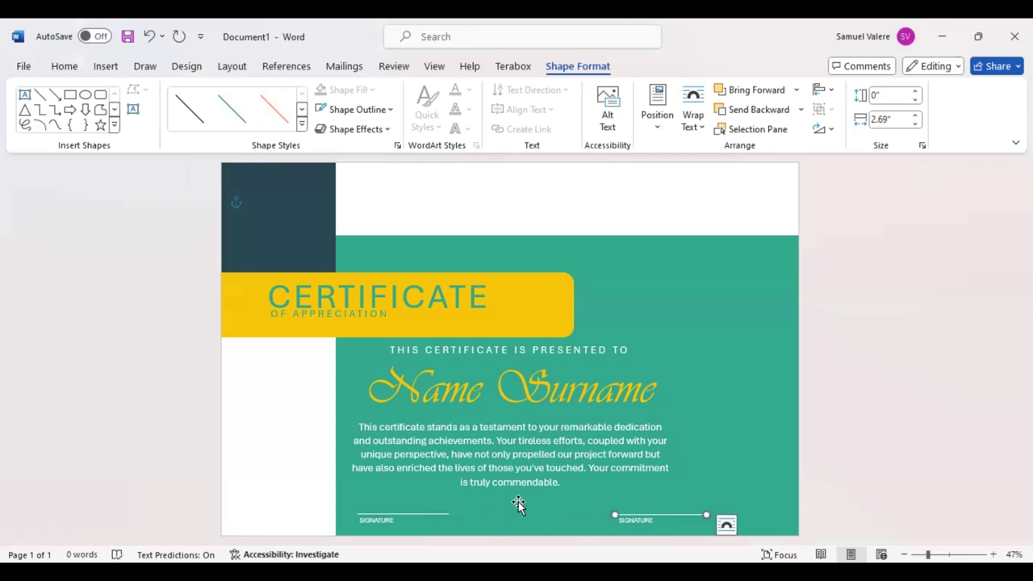
Widen the appreciation paragraph box so the text reflows into four lines.
click(674, 443)
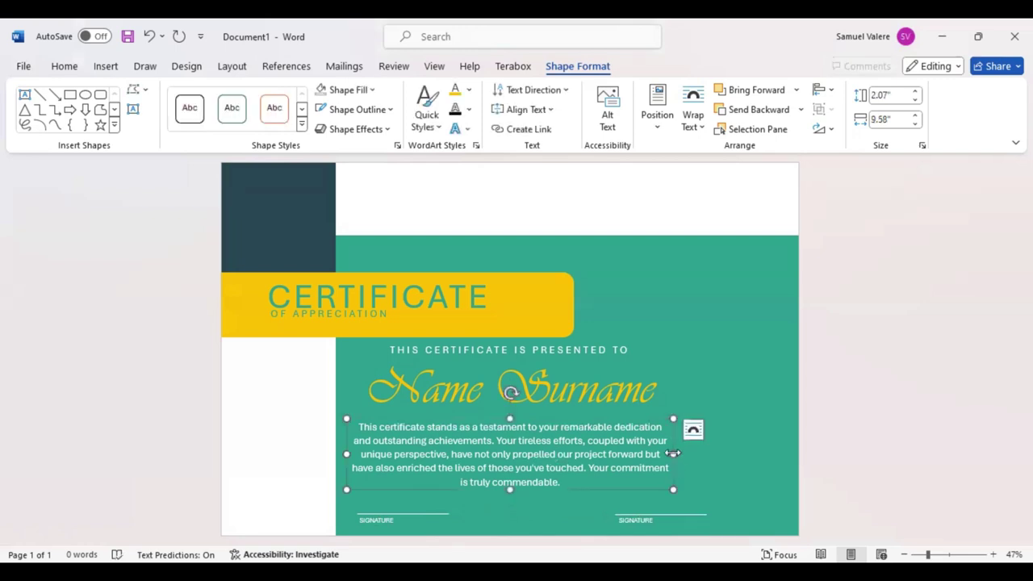
drag(674, 453, 753, 454)
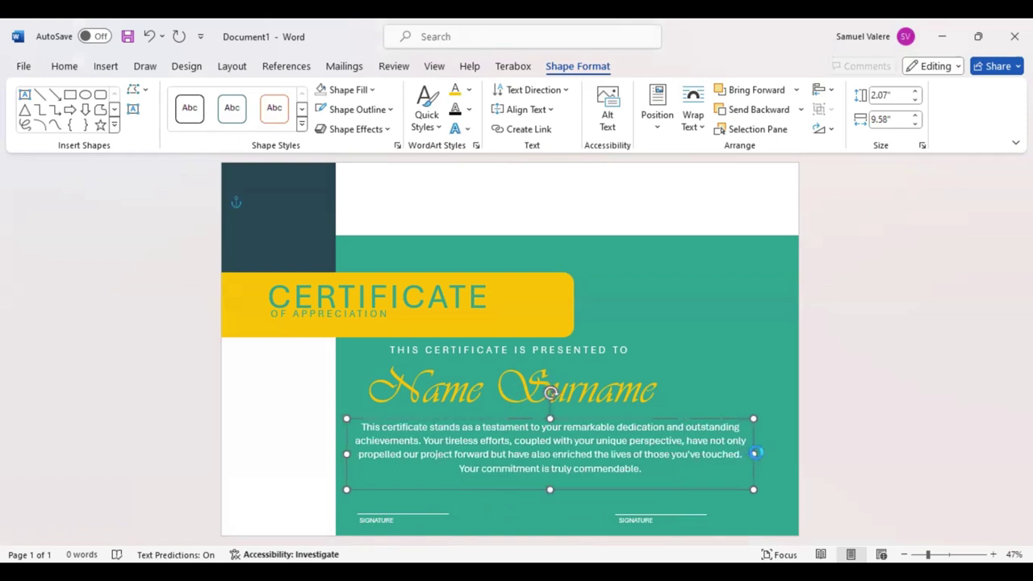
click(438, 516)
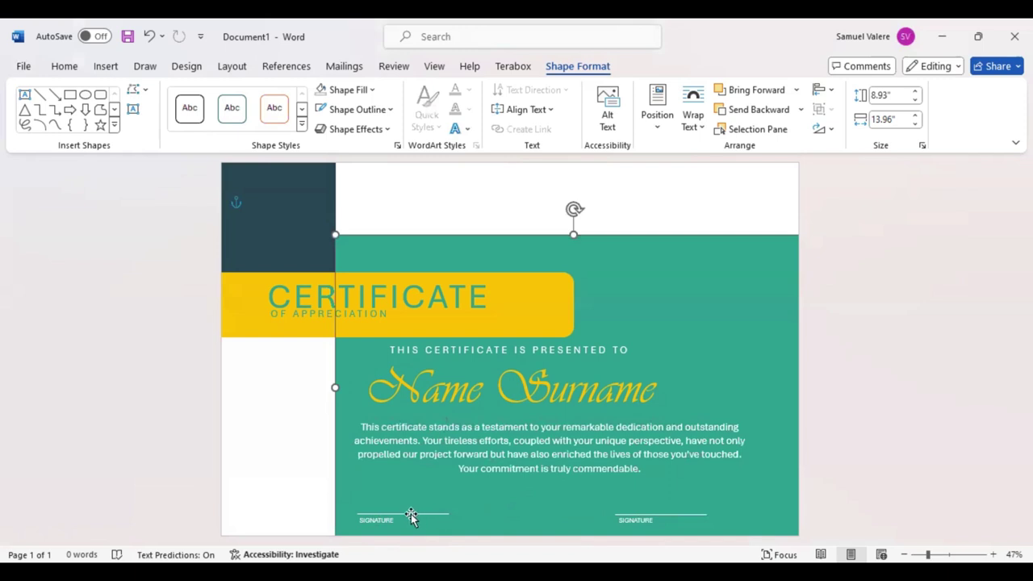
Raise both signature lines and both SIGNATURE labels slightly.
click(409, 514)
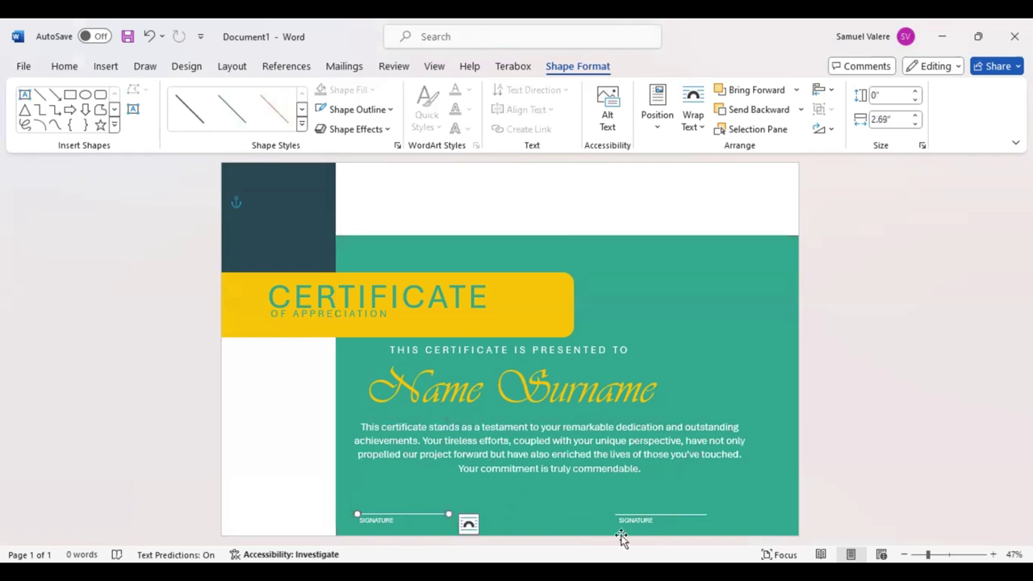
shift+click(692, 514)
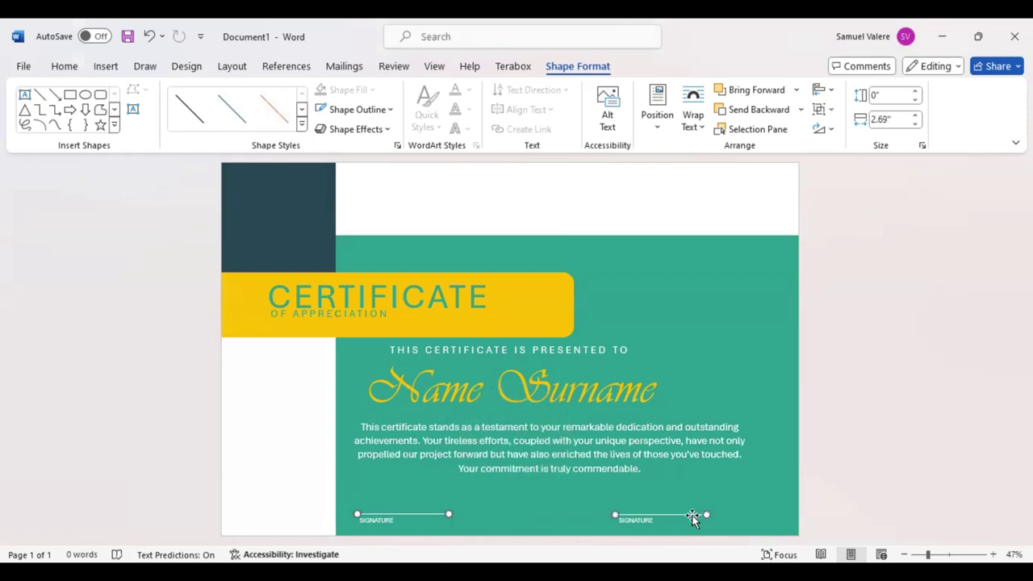
key(Up)
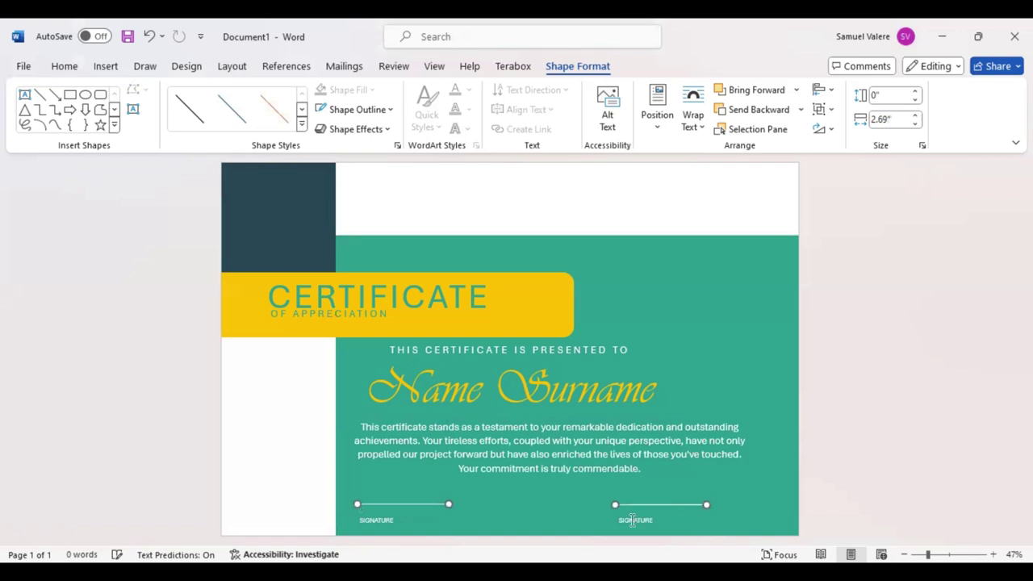
click(632, 520)
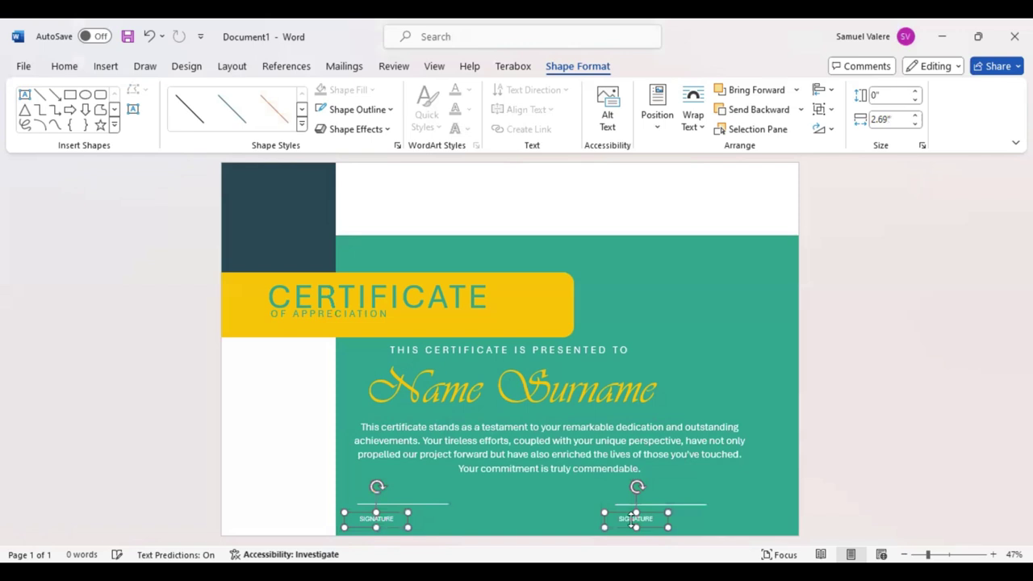
key(Up)
key(Up)
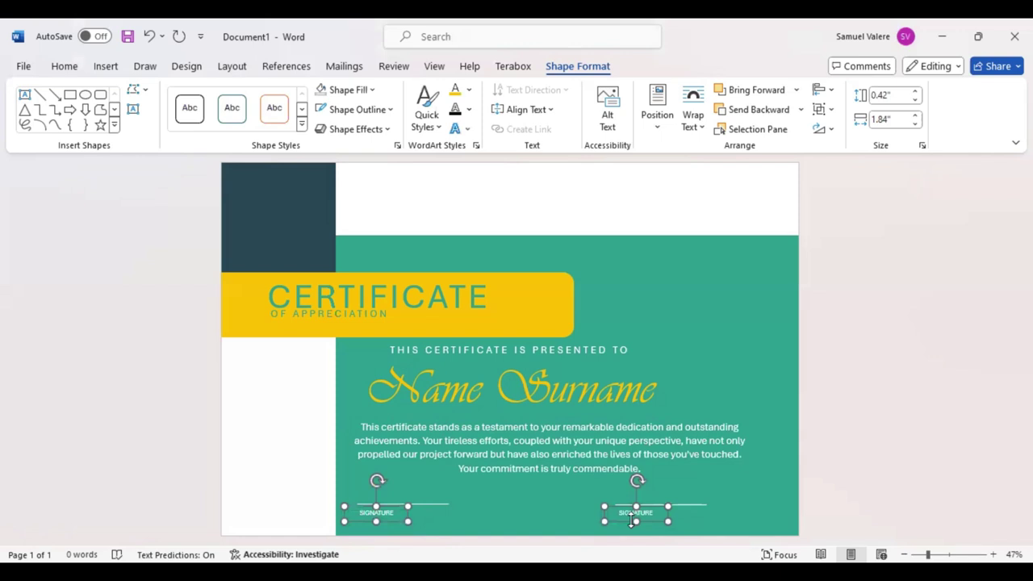
click(503, 494)
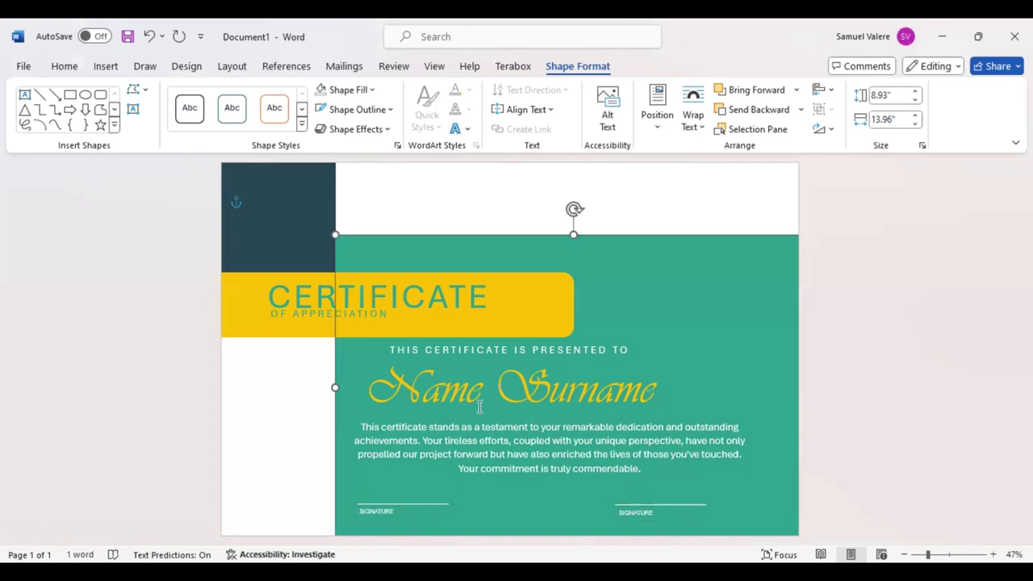
Draw a short straight line under the left end of the yellow CERTIFICATE banner.
click(39, 94)
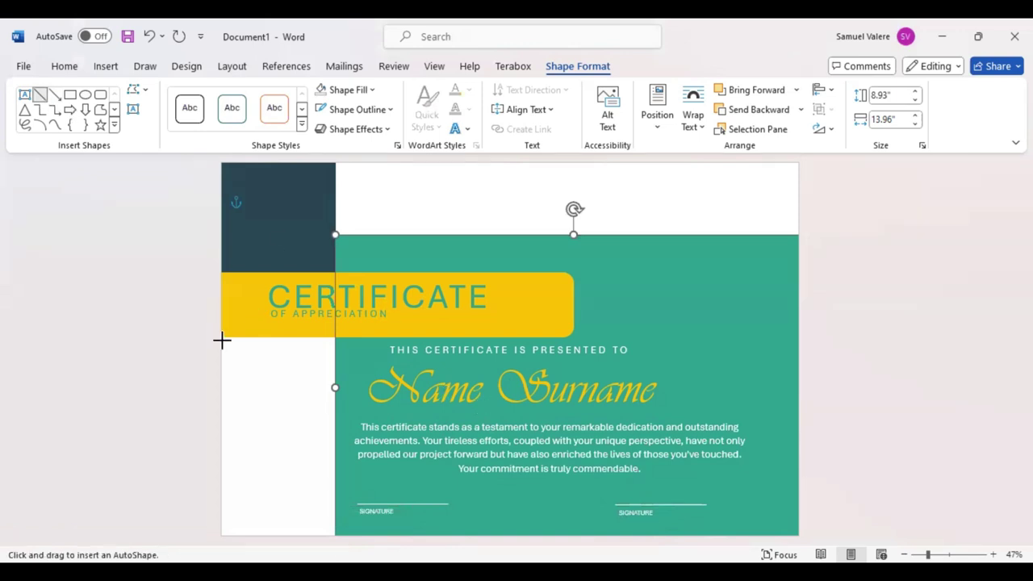
drag(289, 343, 305, 342)
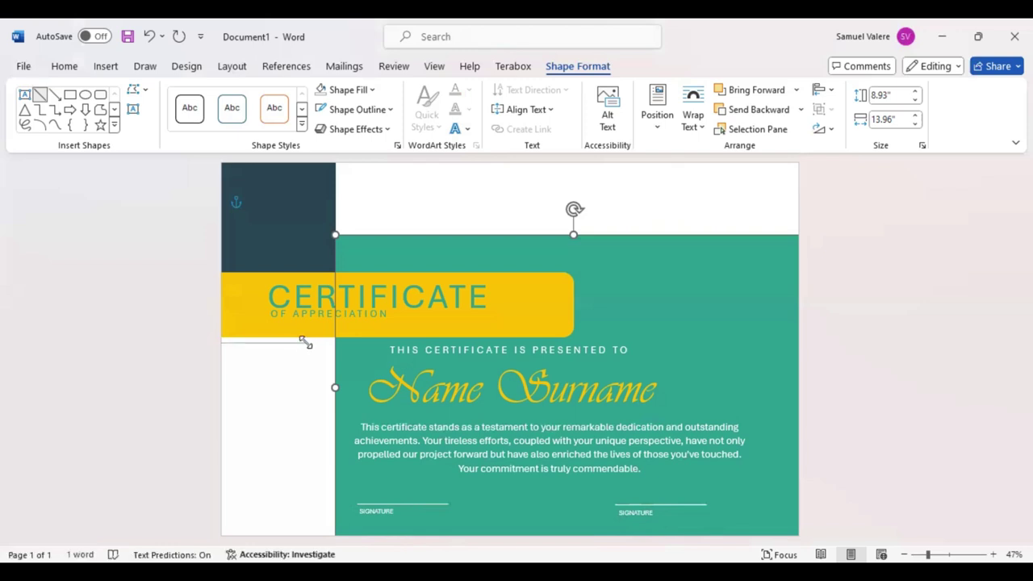
drag(305, 342, 306, 343)
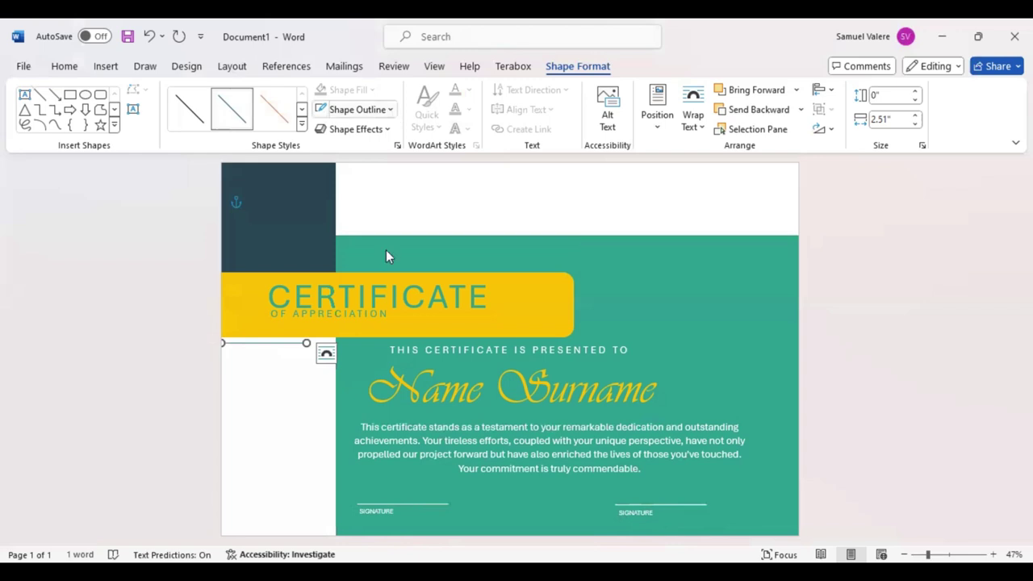
Give the accent line a dark outline and thin weight, shorten it slightly, and nudge it down-right.
click(357, 109)
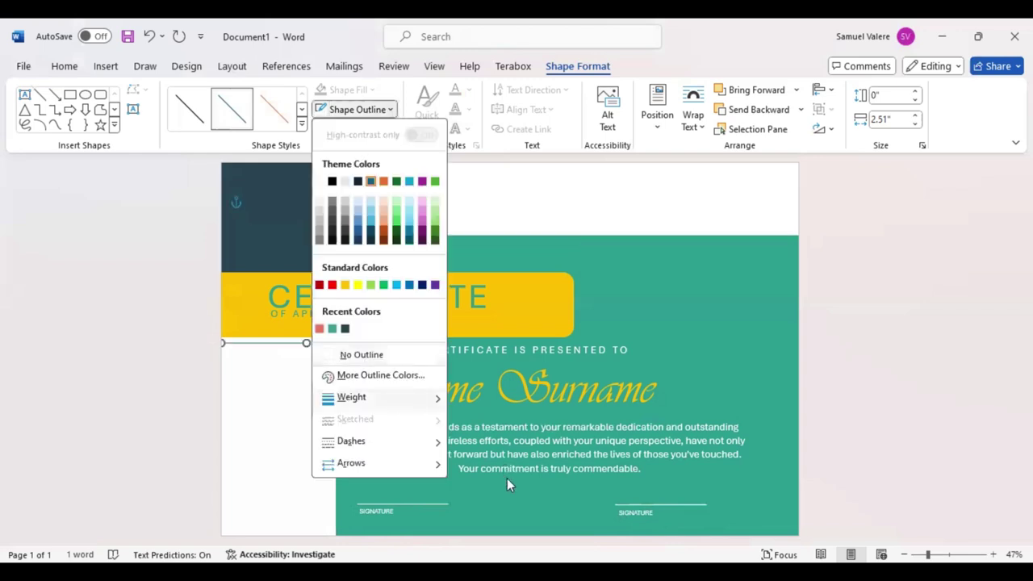
mouse_move(352, 397)
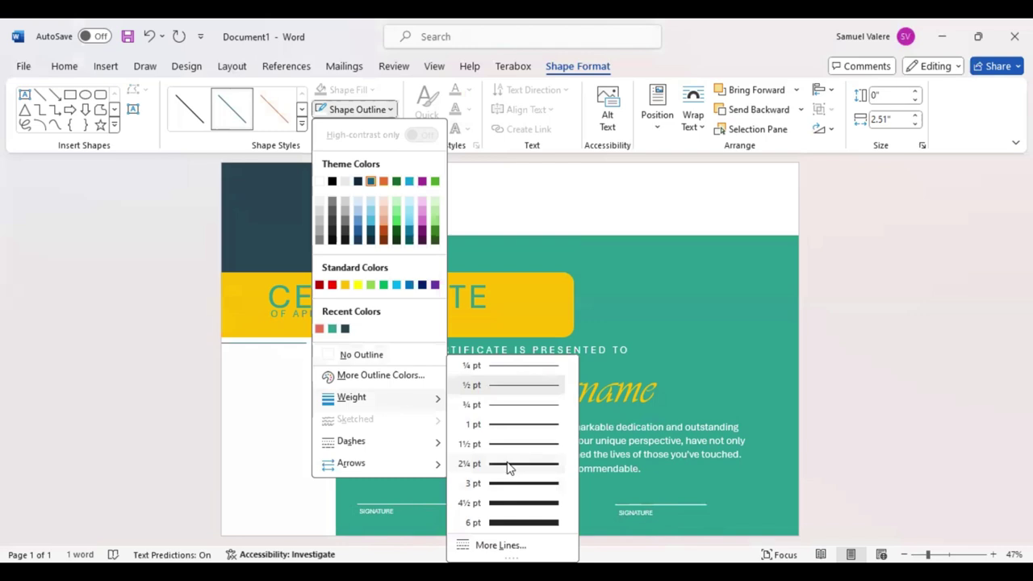
click(384, 111)
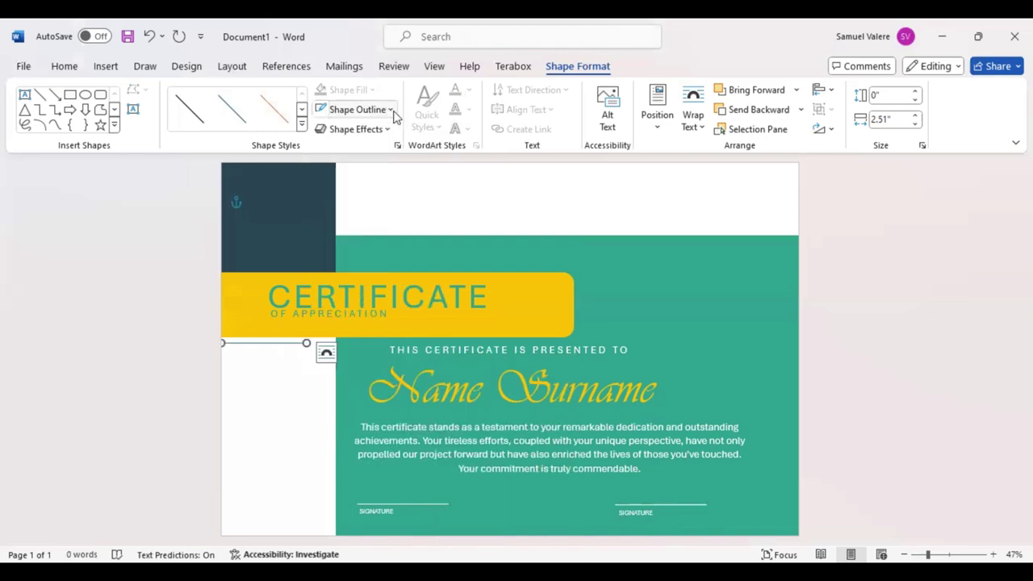
click(389, 109)
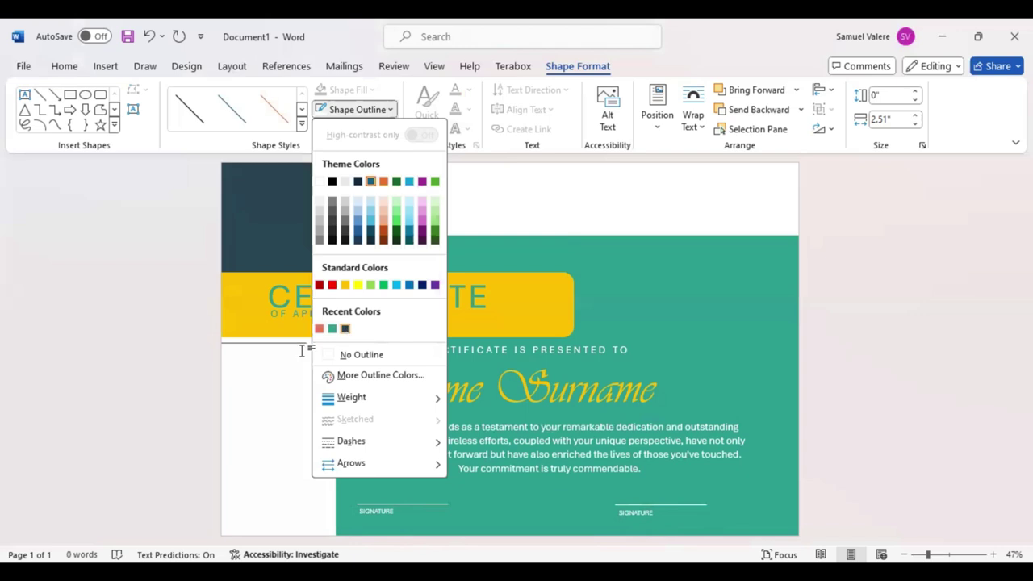
click(345, 329)
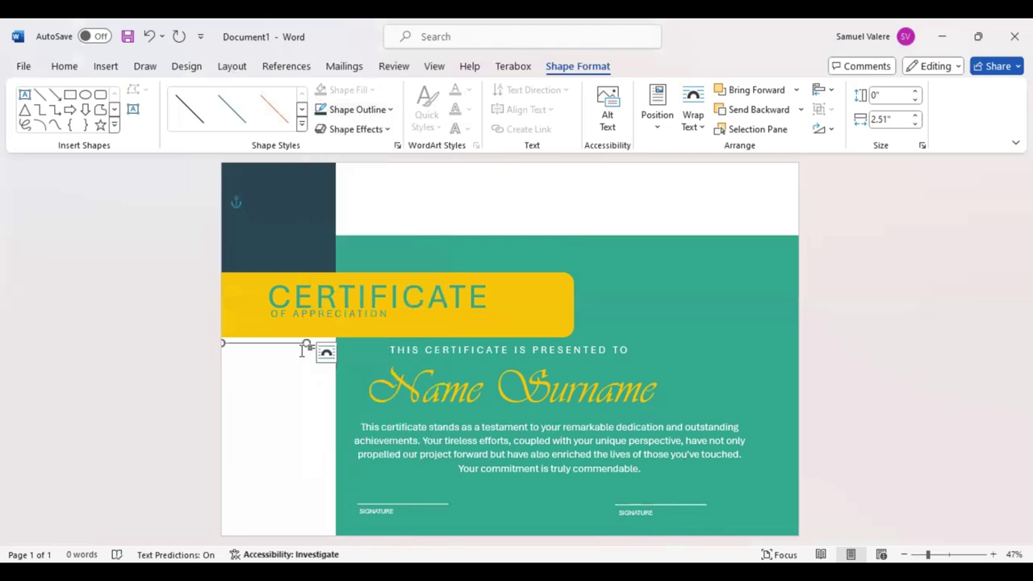
drag(306, 344, 301, 343)
key(Down)
key(Right)
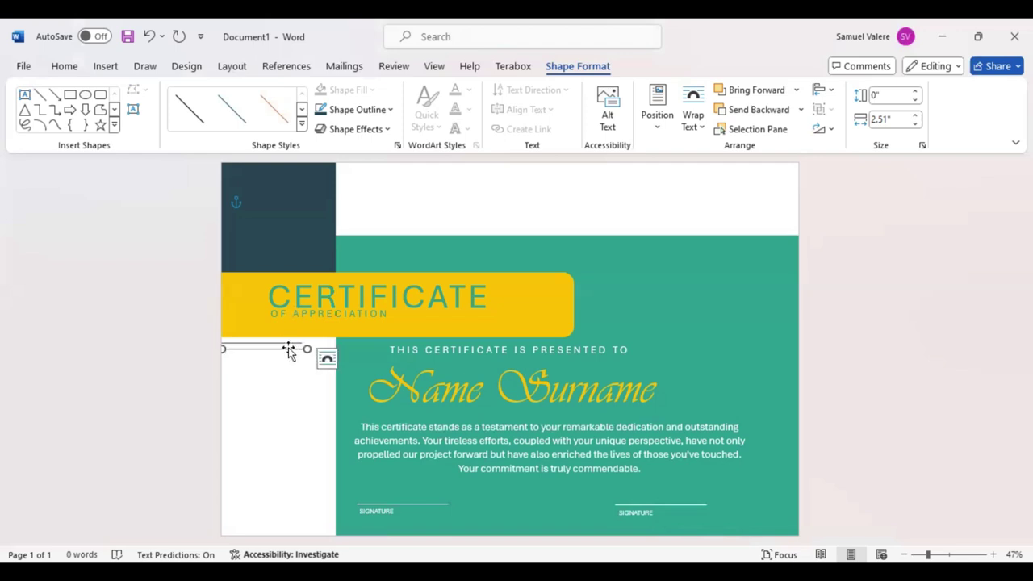
Copy the accent line up beside the dark block as a vertical line and nudge it into place.
mouse_move(289, 352)
mouse_down()
mouse_move(408, 177)
mouse_move(341, 256)
mouse_up()
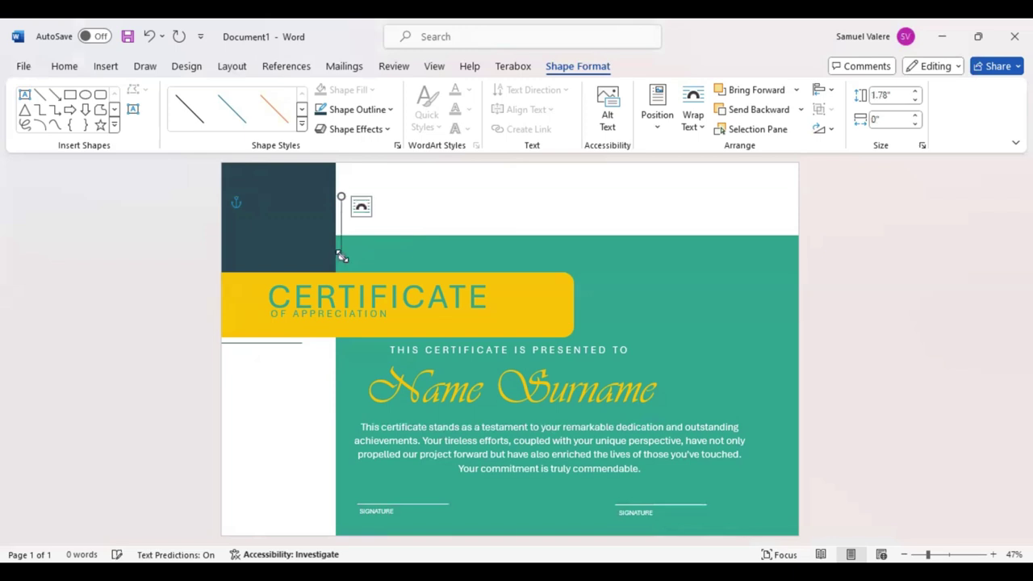
key(Up)
key(Up)
key(Up)
key(Up)
key(Up)
key(Up)
key(Right)
key(Up)
Select the dark accent line below the banner and check its outline weight.
click(390, 111)
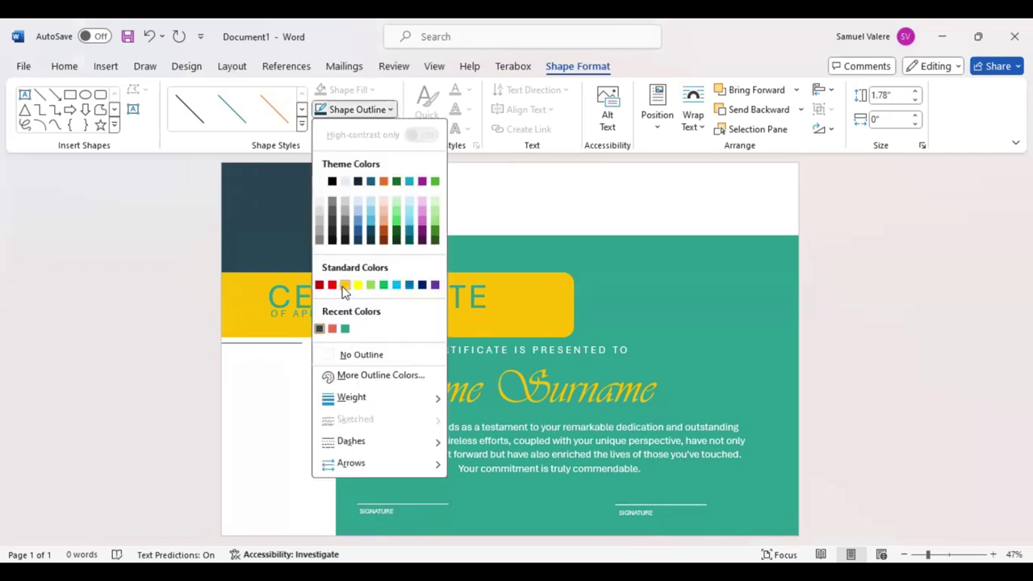
click(375, 116)
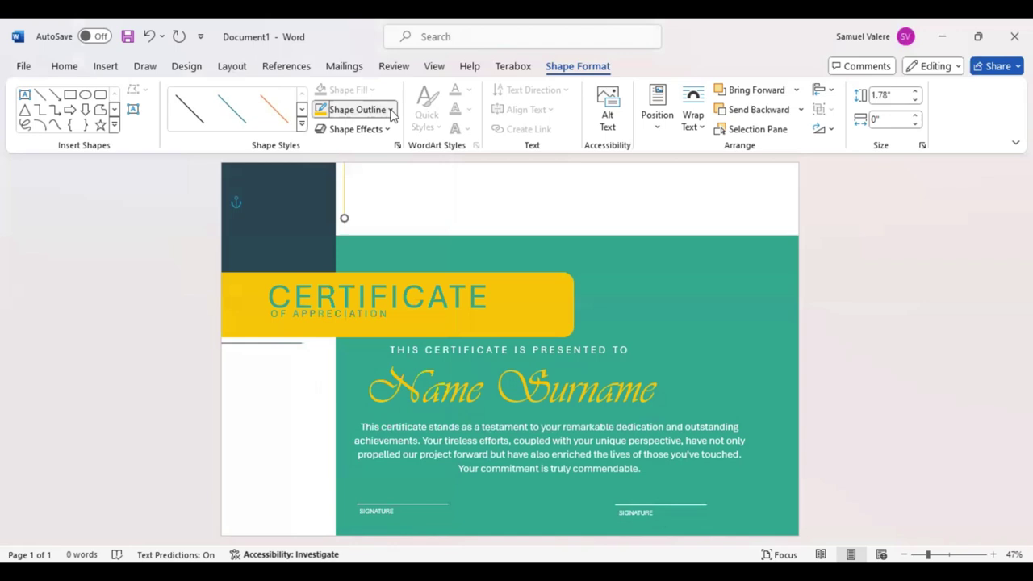
click(390, 111)
mouse_move(351, 397)
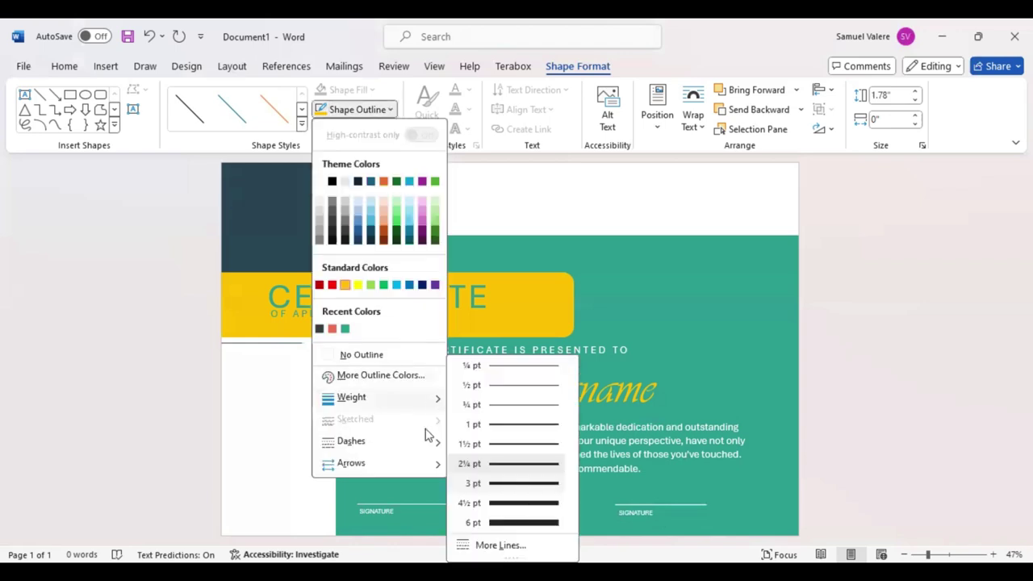
click(296, 345)
click(296, 345)
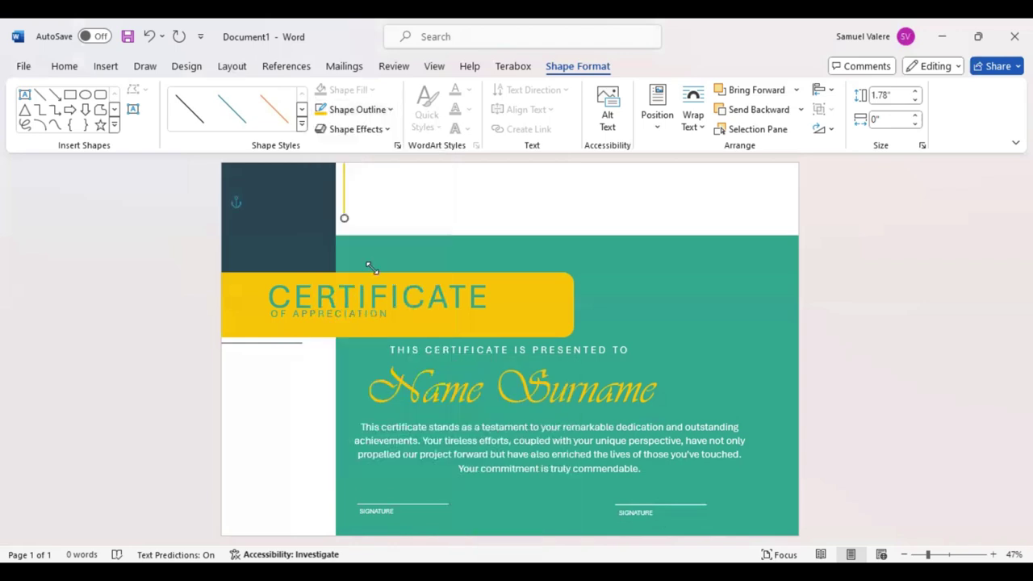
click(391, 112)
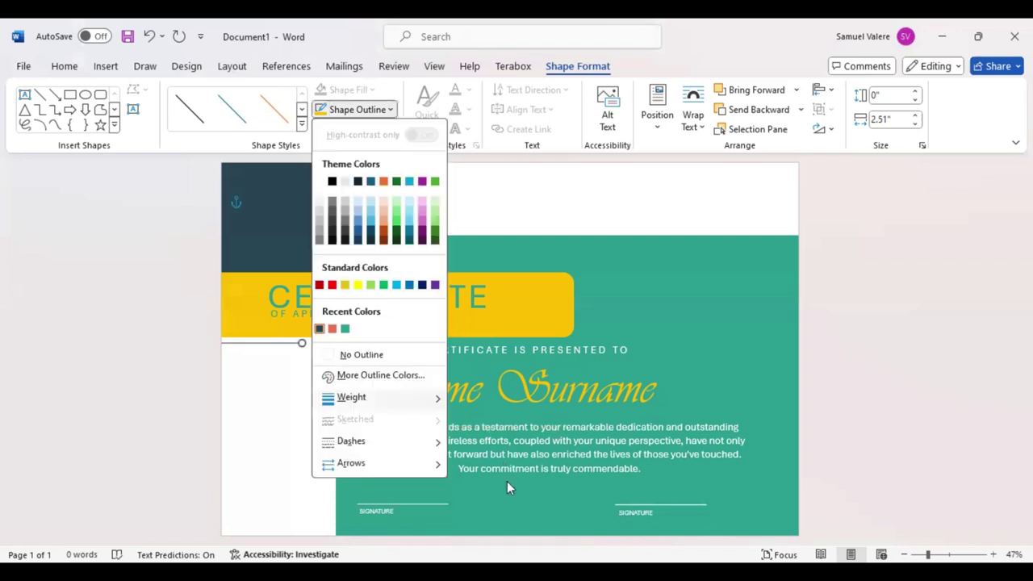
click(300, 343)
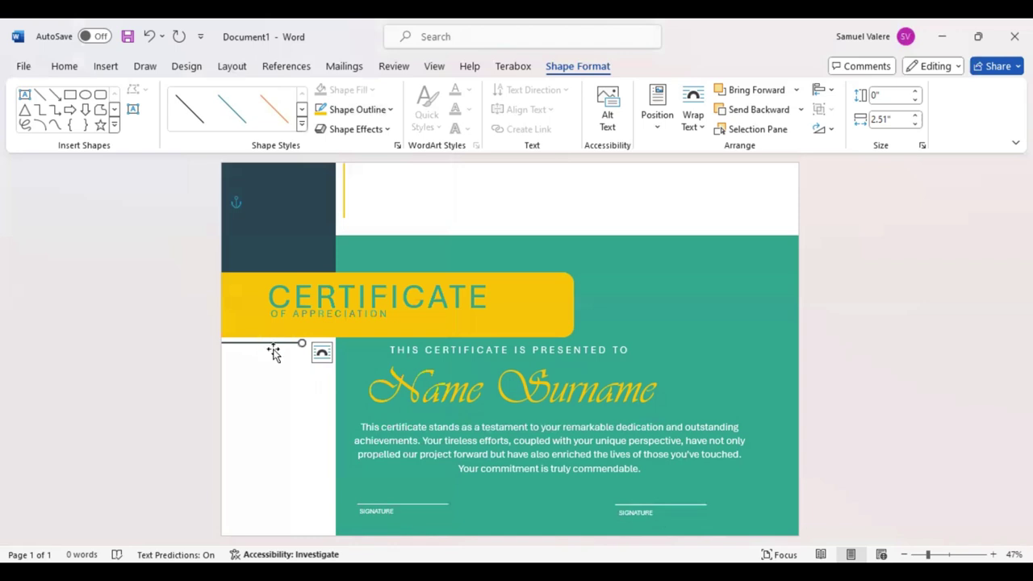
Paste a copy of the dark accent line at the top right above the teal block.
key(ctrl+v)
mouse_move(678, 217)
mouse_down()
mouse_move(767, 223)
mouse_move(739, 246)
mouse_up()
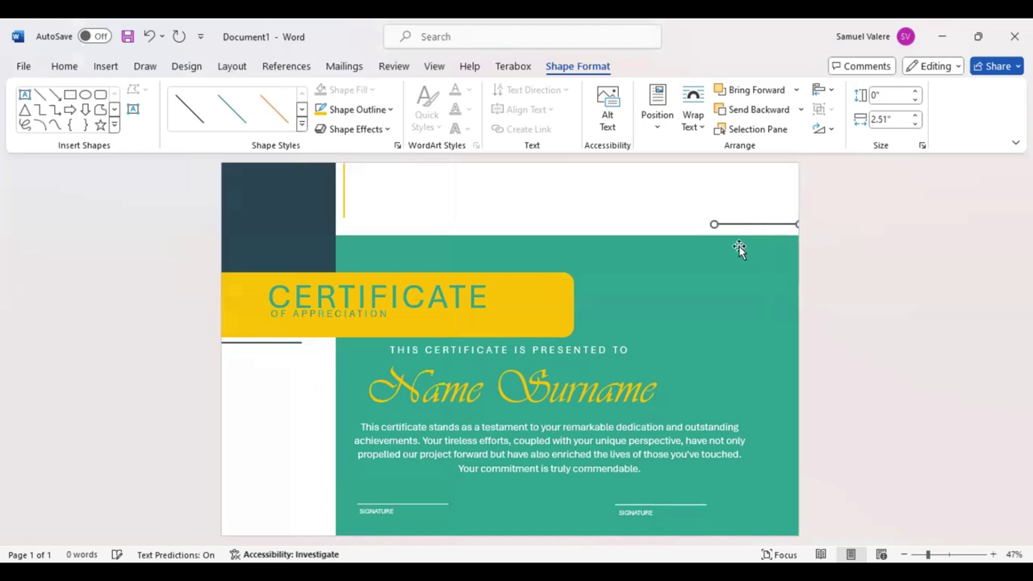
key(Down)
key(Down)
key(Down)
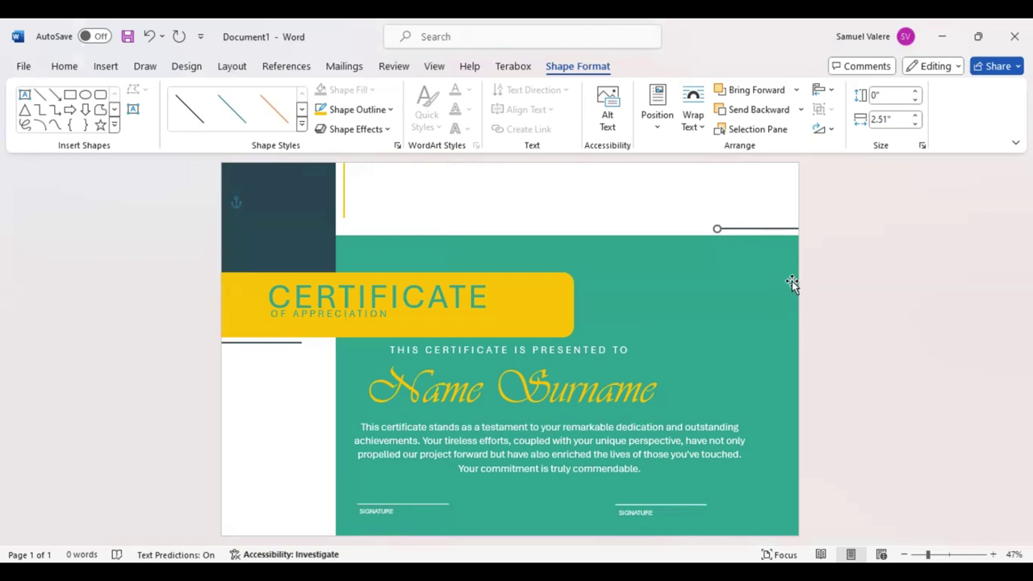
key(Down)
Copy the yellow vertical line to the bottom left beside the teal panel's corner.
click(344, 200)
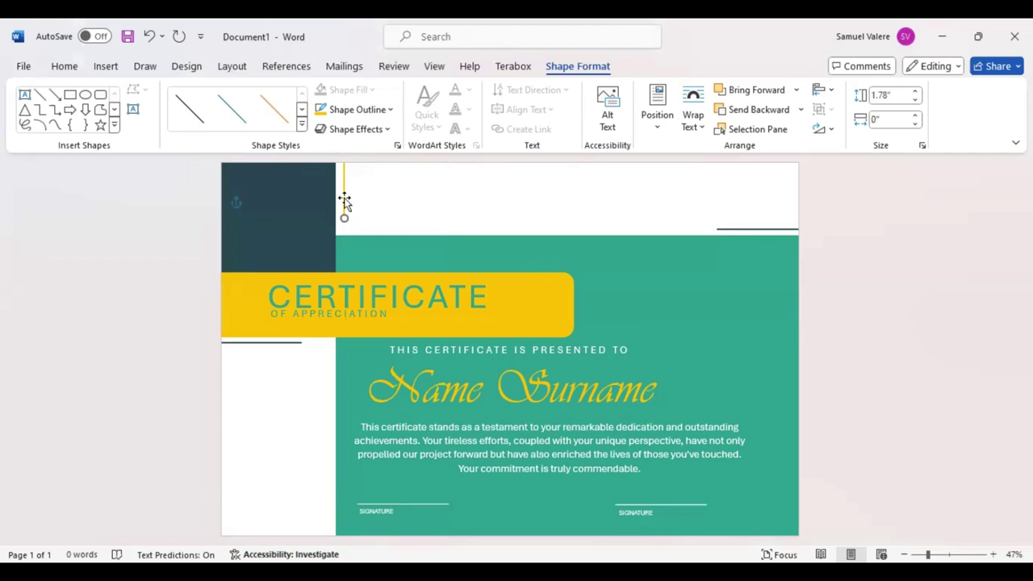
drag(345, 201, 350, 206)
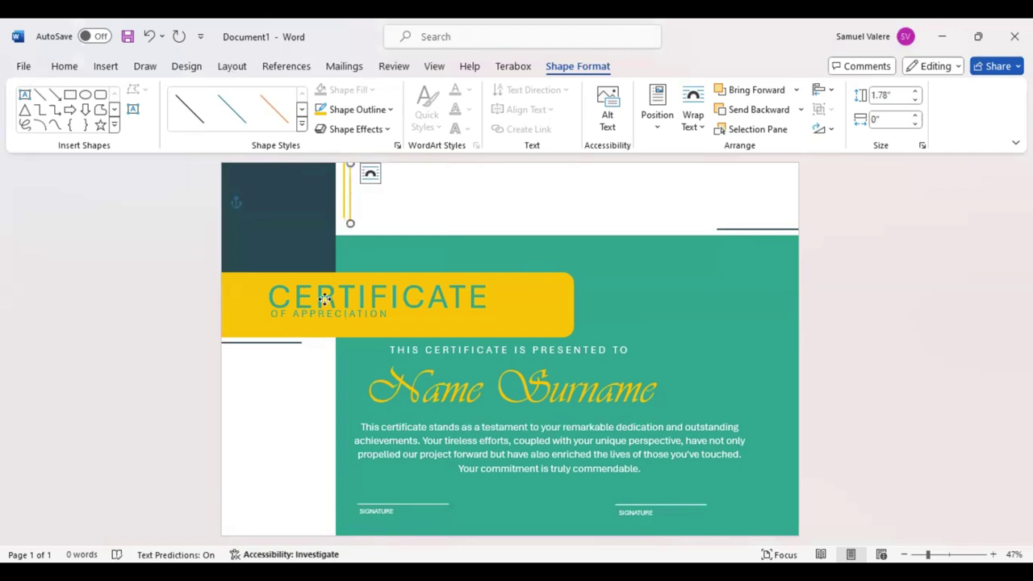
drag(324, 298, 327, 514)
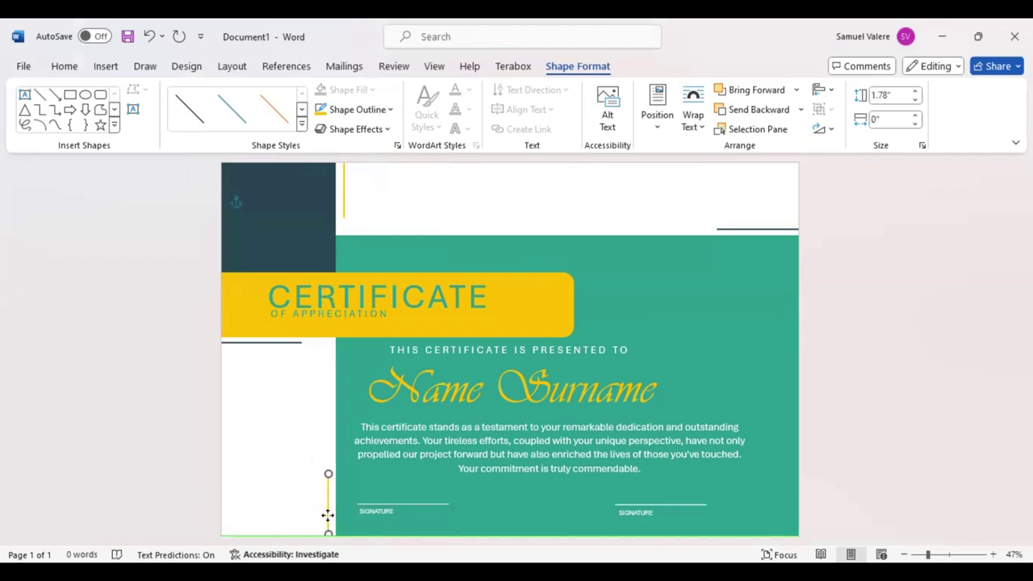
drag(327, 515, 328, 520)
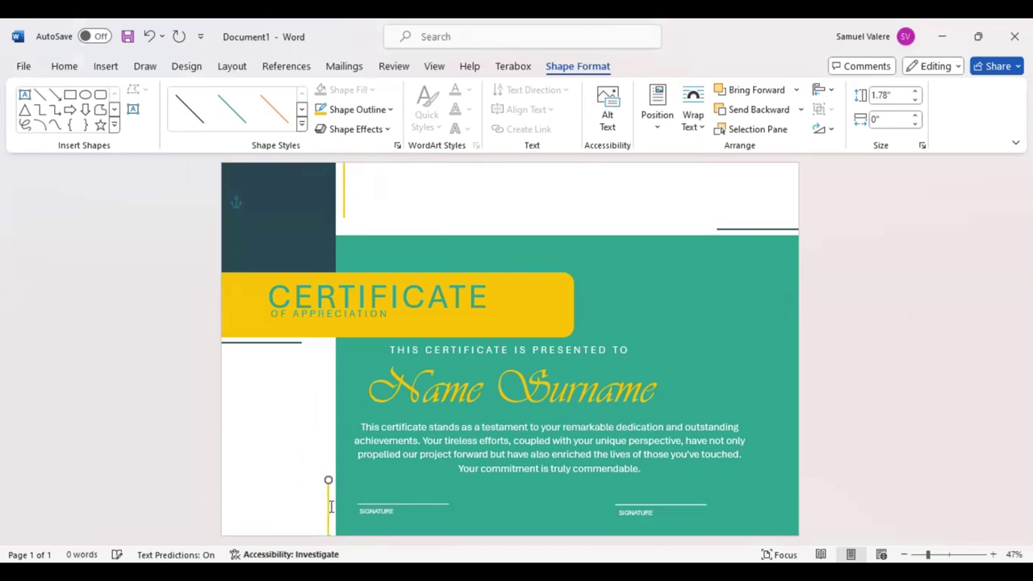
key(ctrl+Left)
click(859, 305)
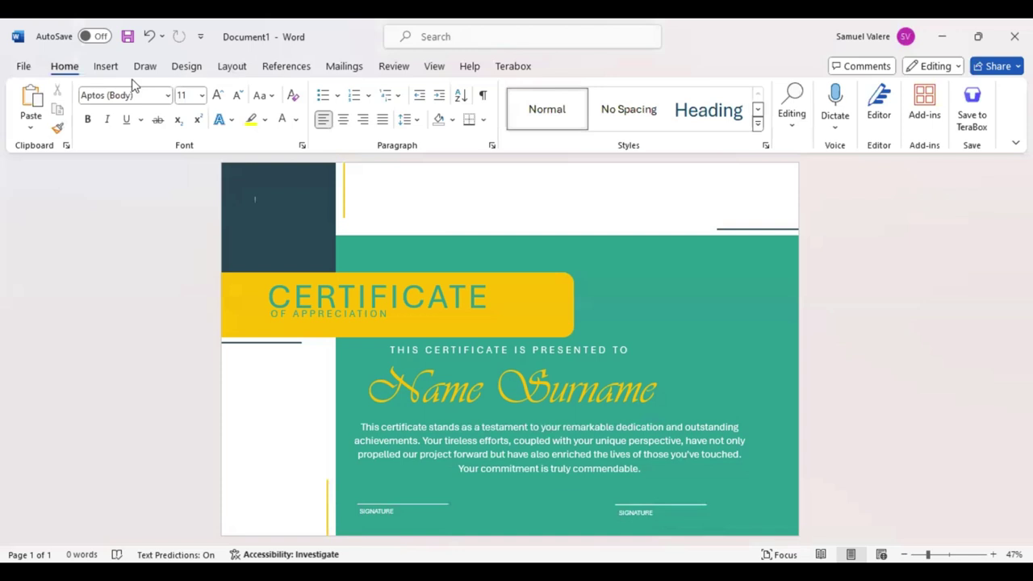
Draw a 24-point star near the bottom left of the certificate.
click(104, 66)
click(214, 90)
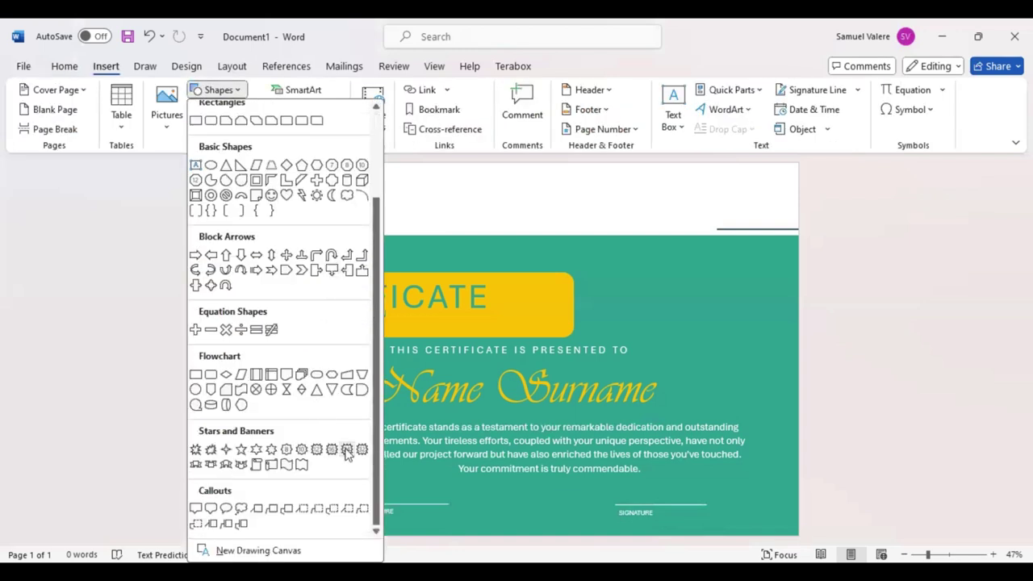
click(347, 452)
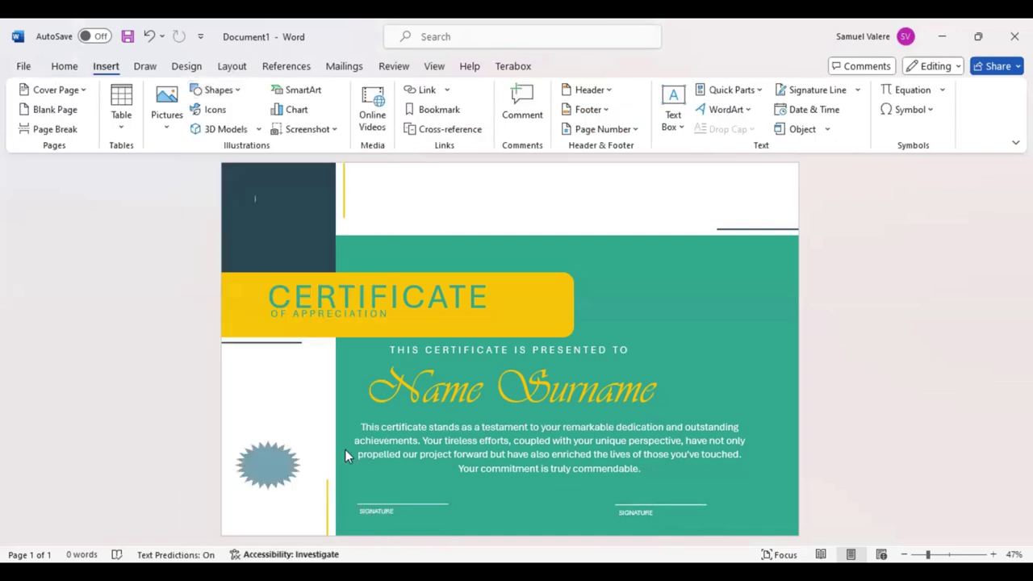
drag(316, 509, 314, 510)
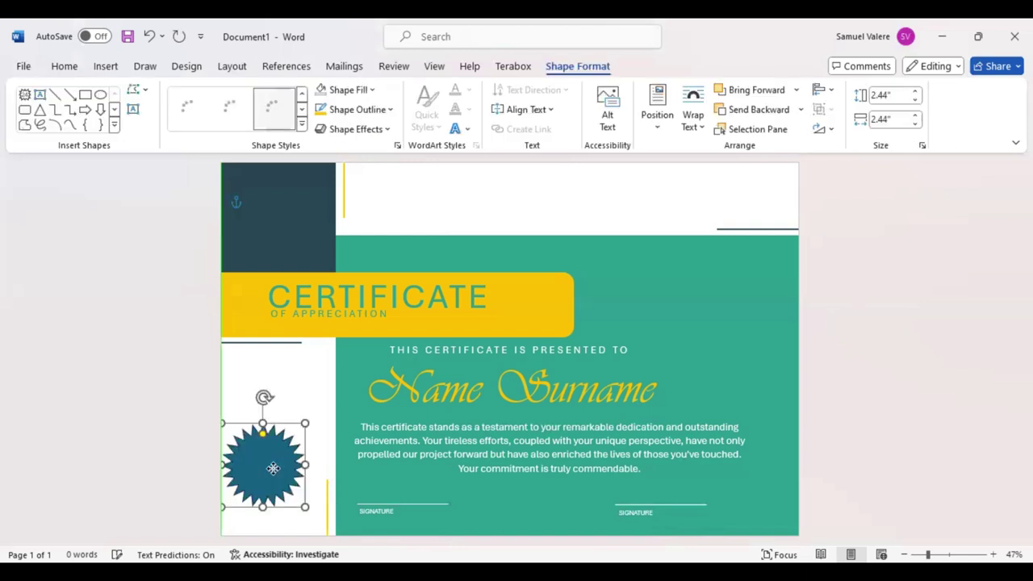
drag(280, 469, 268, 438)
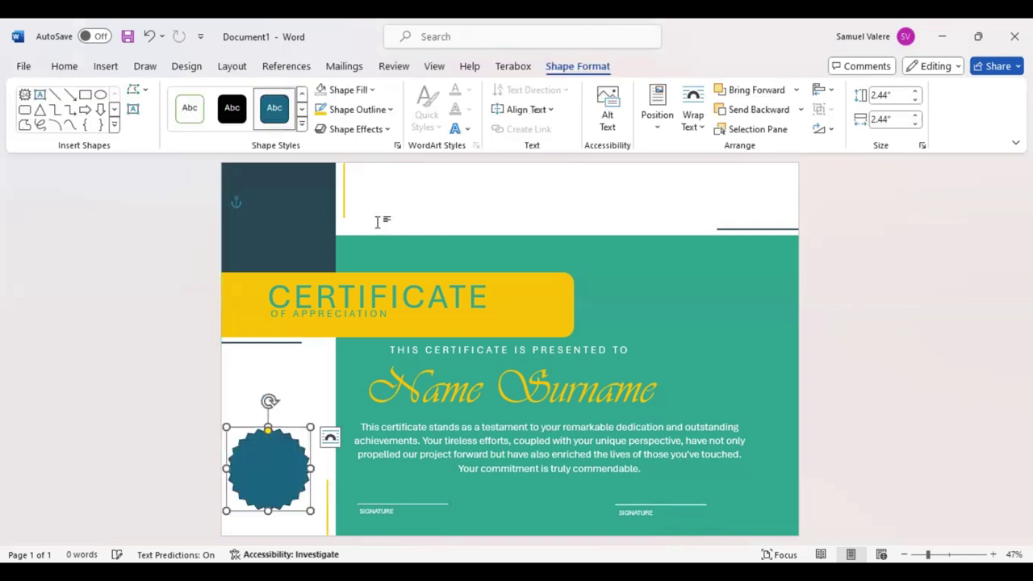
Apply the Preset 1 shape effect to the star and fill it yellow.
click(389, 132)
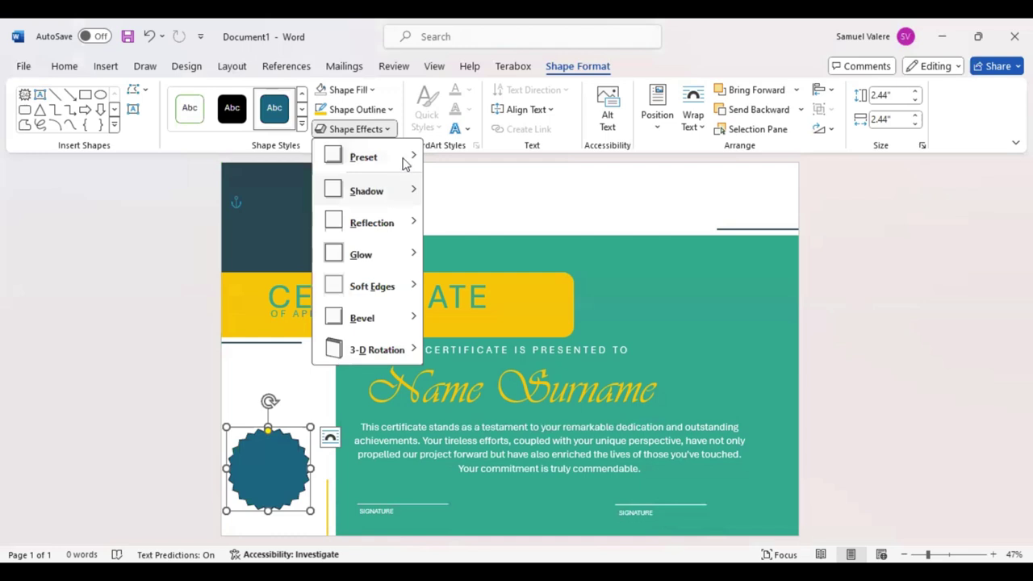
mouse_move(444, 256)
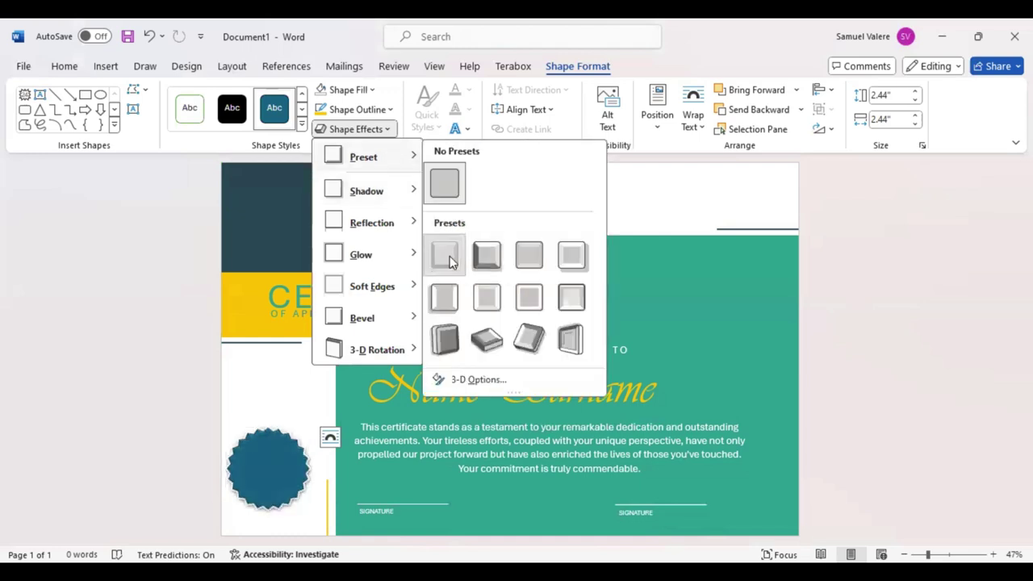
click(447, 257)
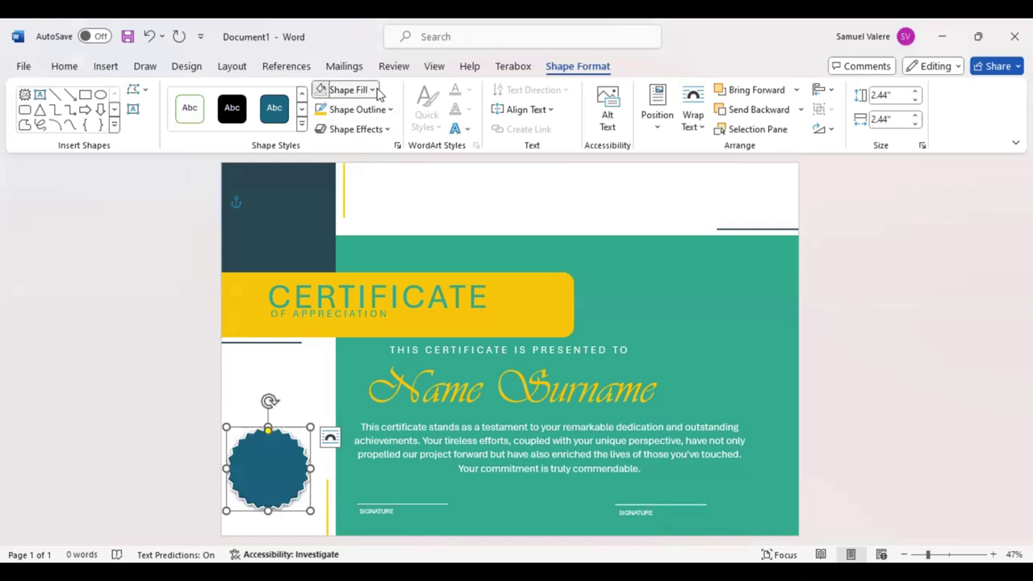
click(349, 89)
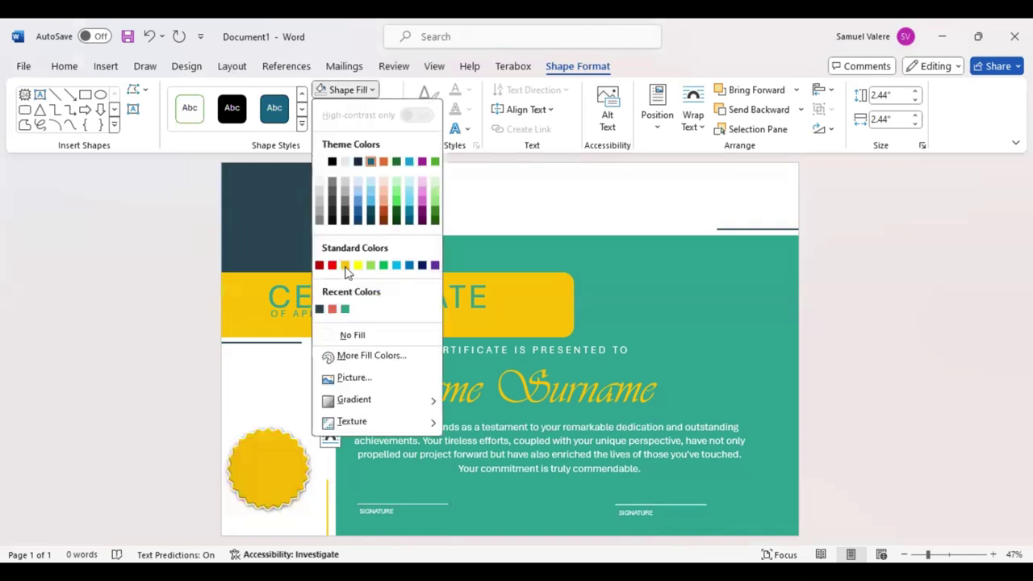
click(346, 268)
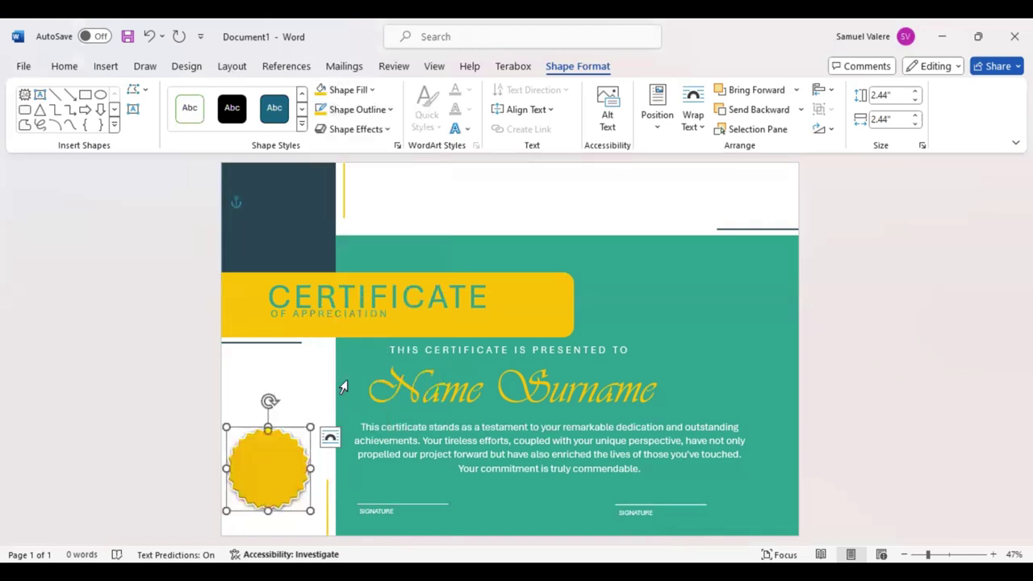
Duplicate the yellow star, shrink the copy to 1.92" centred on it, and fill it dark navy.
key(ctrl+d)
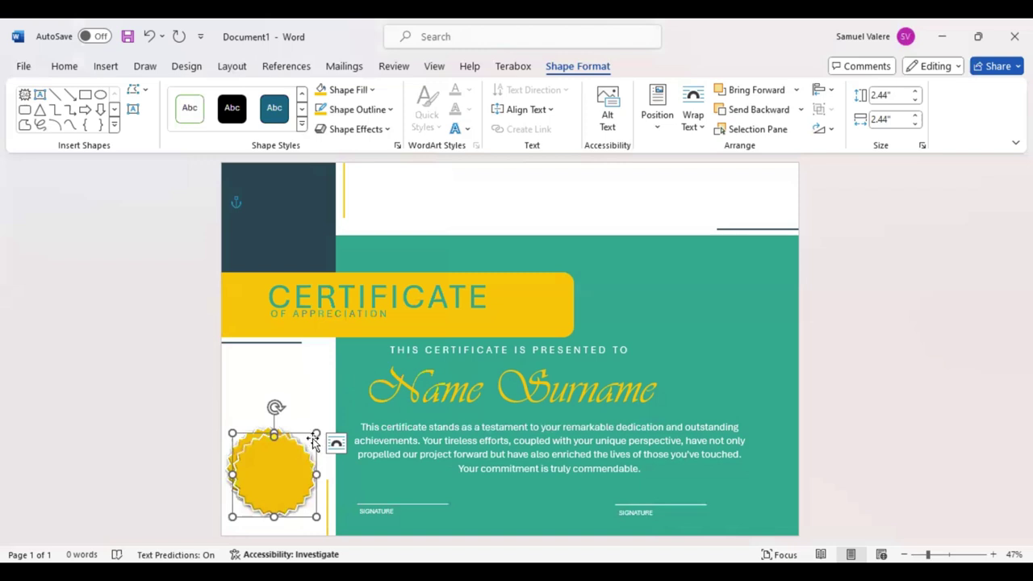
drag(317, 433, 295, 455)
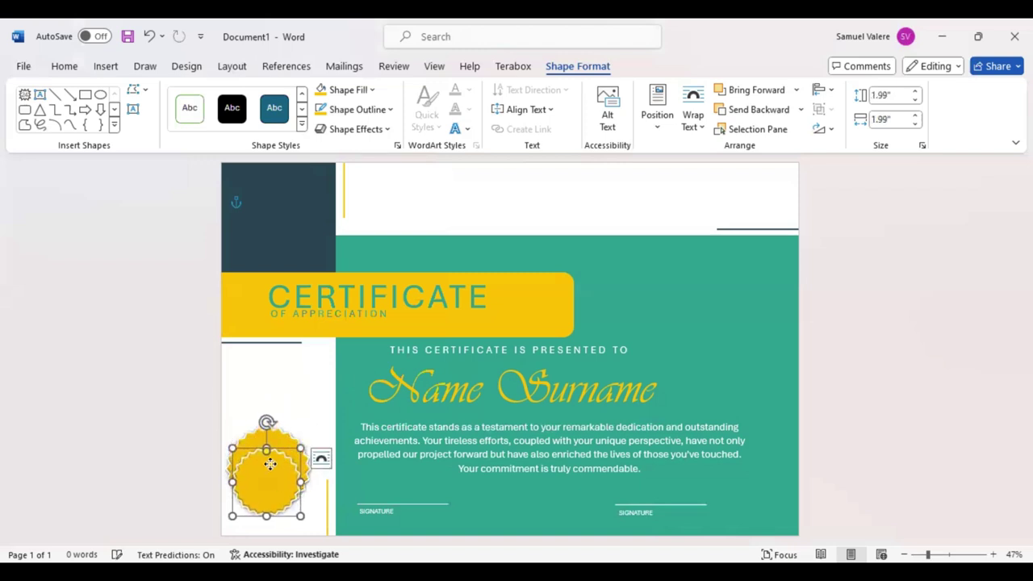
drag(271, 481, 273, 463)
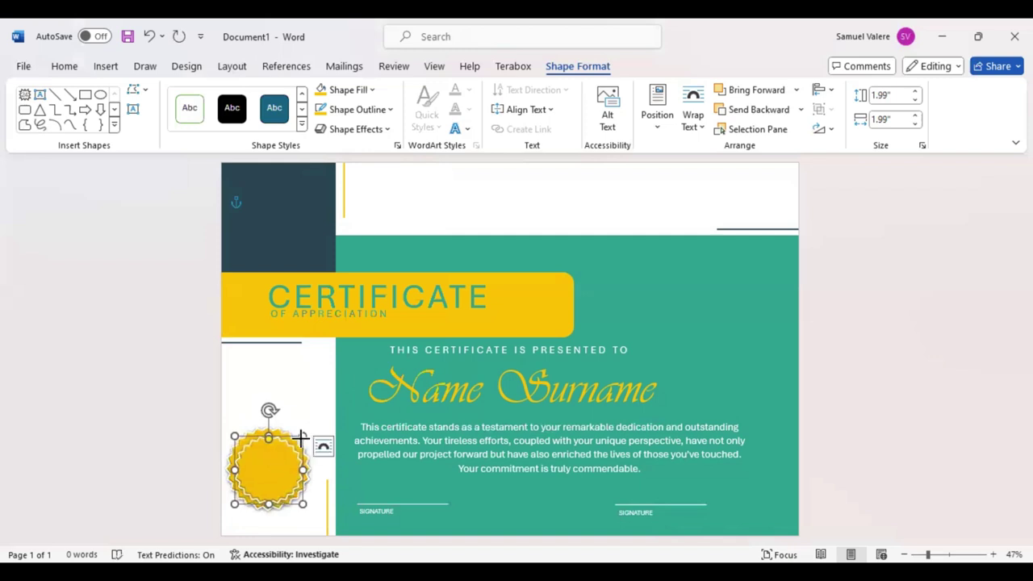
drag(301, 438, 300, 437)
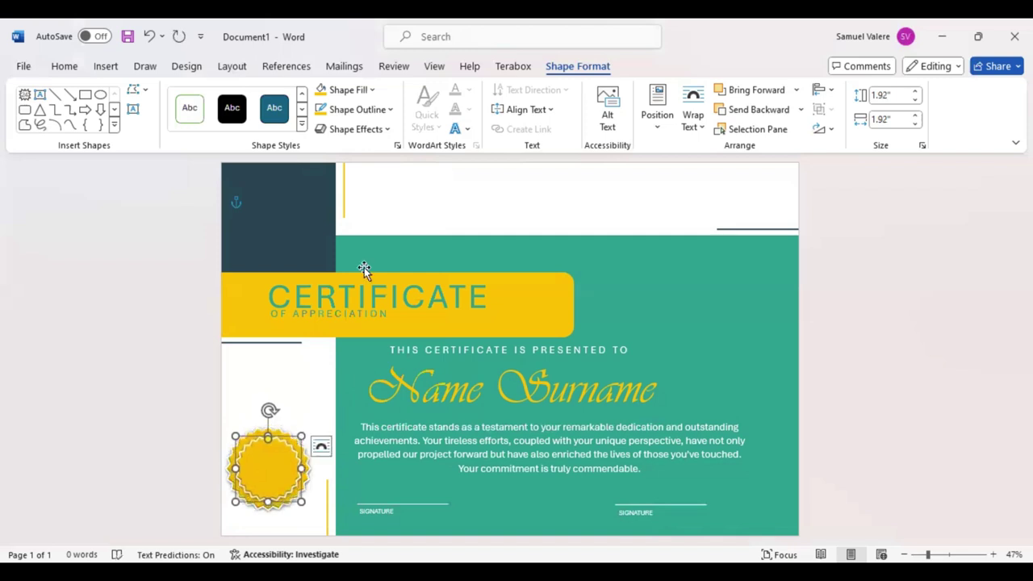
click(372, 89)
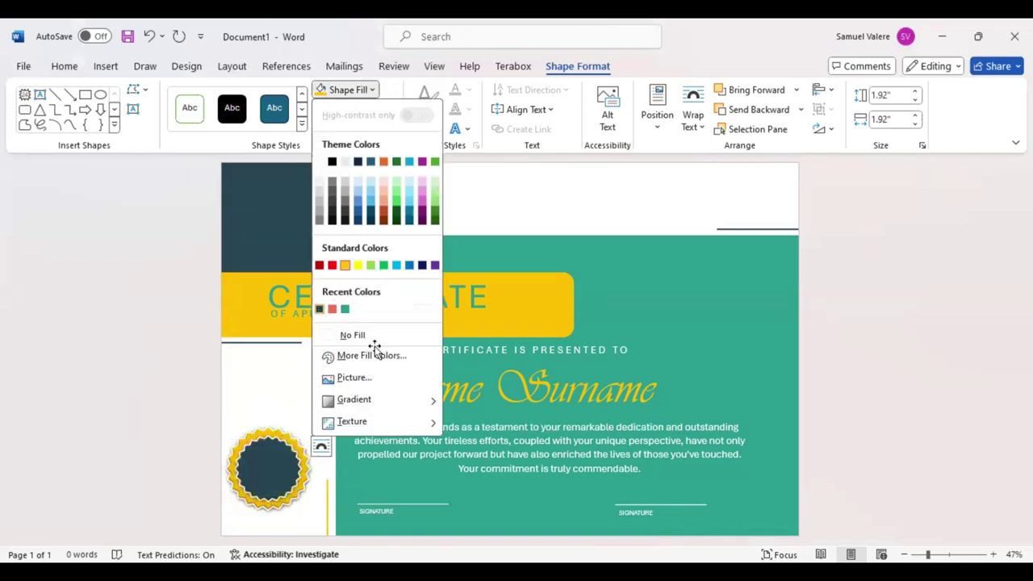
click(311, 377)
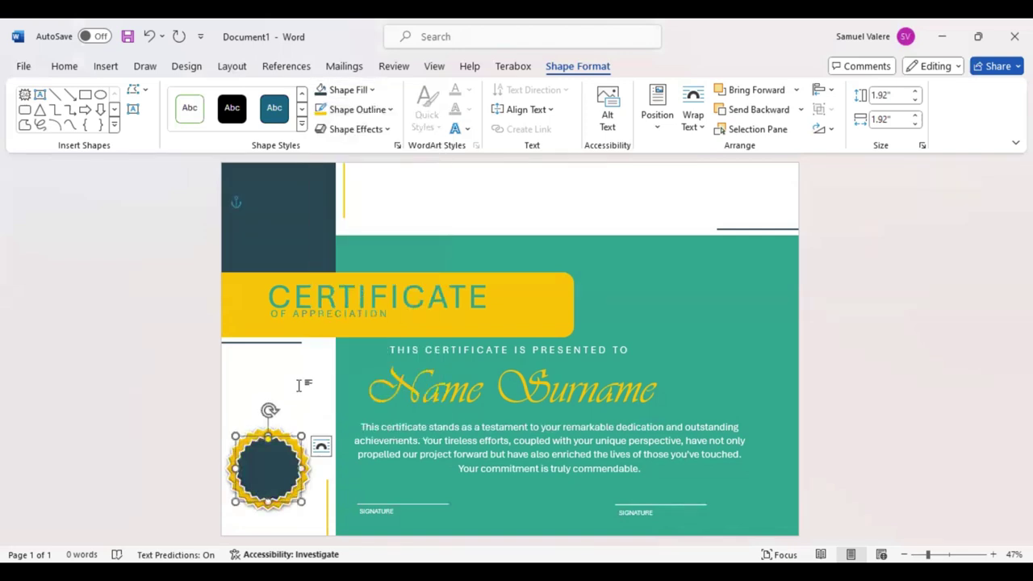